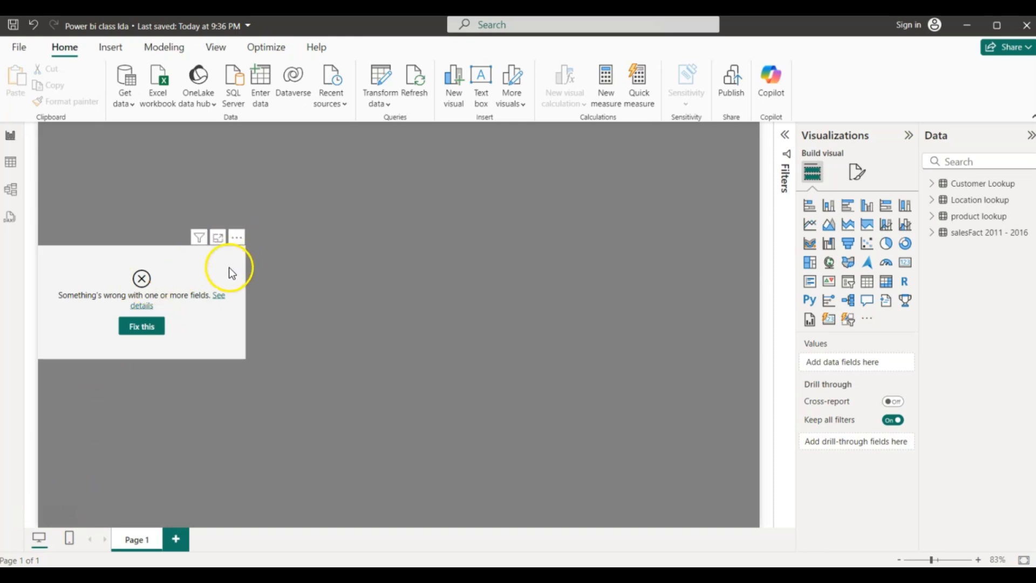
- Remove the broken visual from Page 1 through its More options menu
{"action": "left_click", "coordinate": [236, 237]}
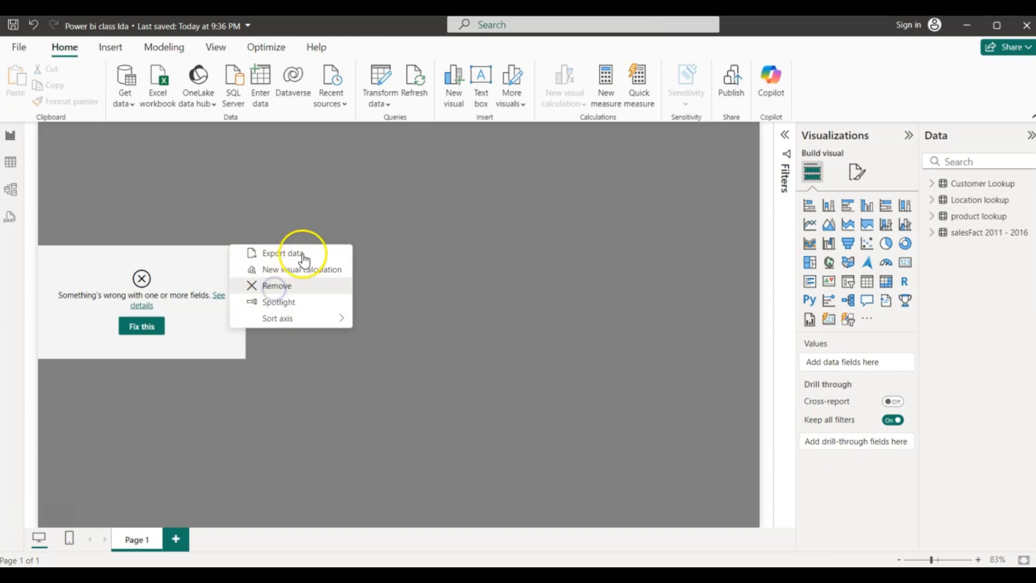
{"action": "left_click", "coordinate": [275, 287]}
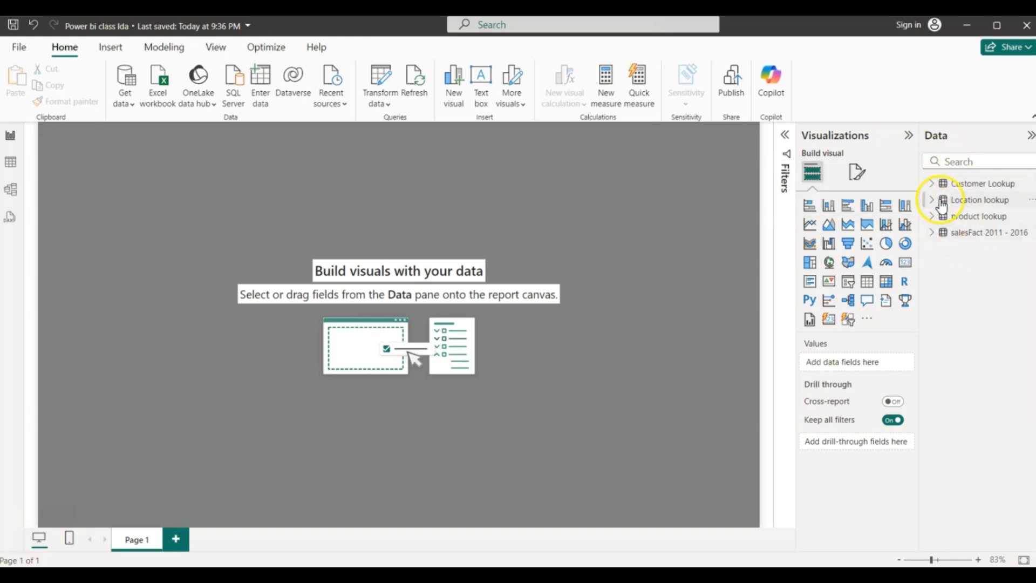
- In Table view, display the salesFact 2011 - 2016 rows (113,036) with its field list expanded
{"action": "left_click", "coordinate": [948, 233]}
{"action": "left_click", "coordinate": [942, 216]}
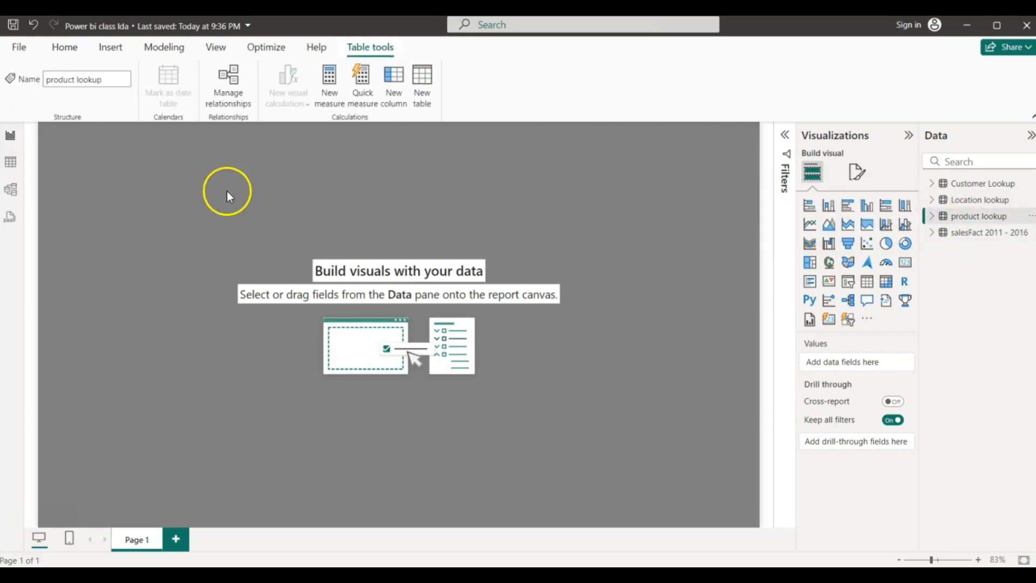
{"action": "left_click", "coordinate": [972, 235]}
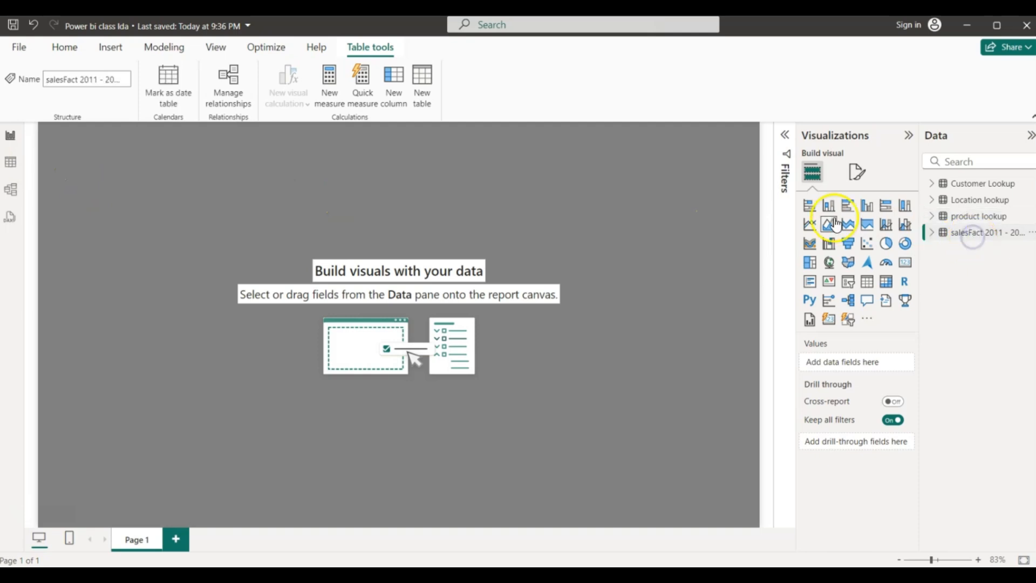
{"action": "left_click", "coordinate": [8, 136]}
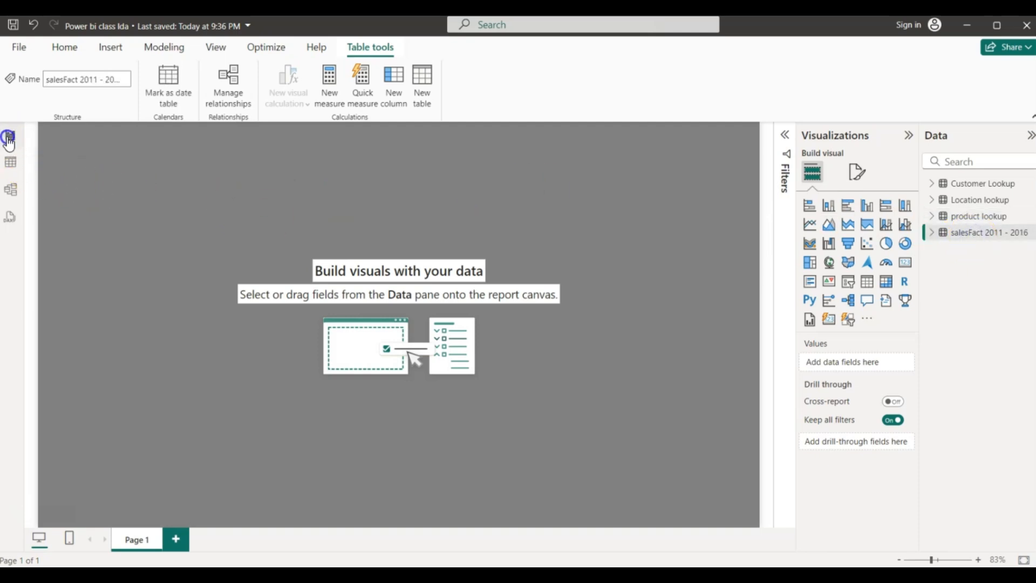
{"action": "left_click", "coordinate": [7, 170]}
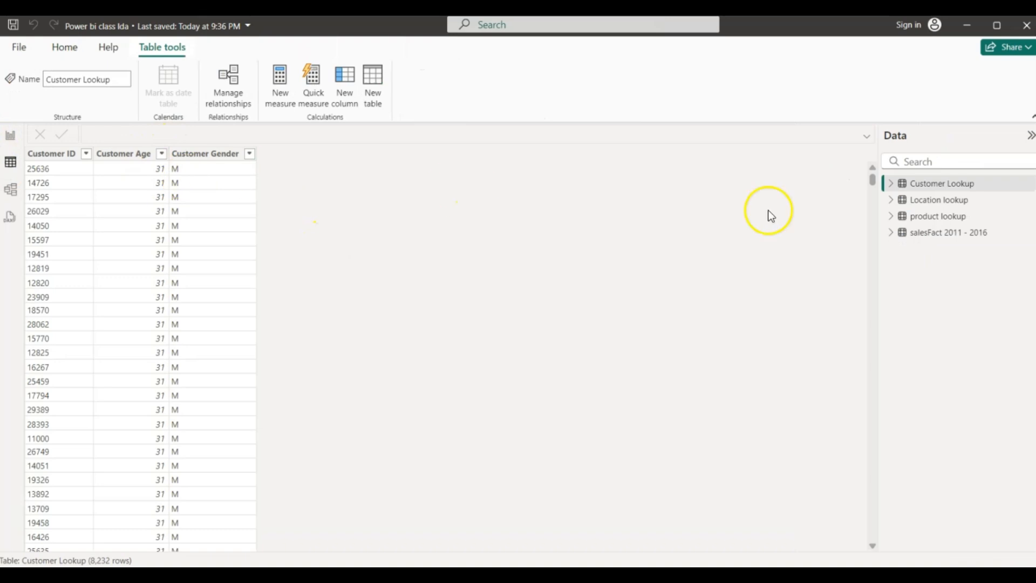
{"action": "left_click", "coordinate": [941, 234]}
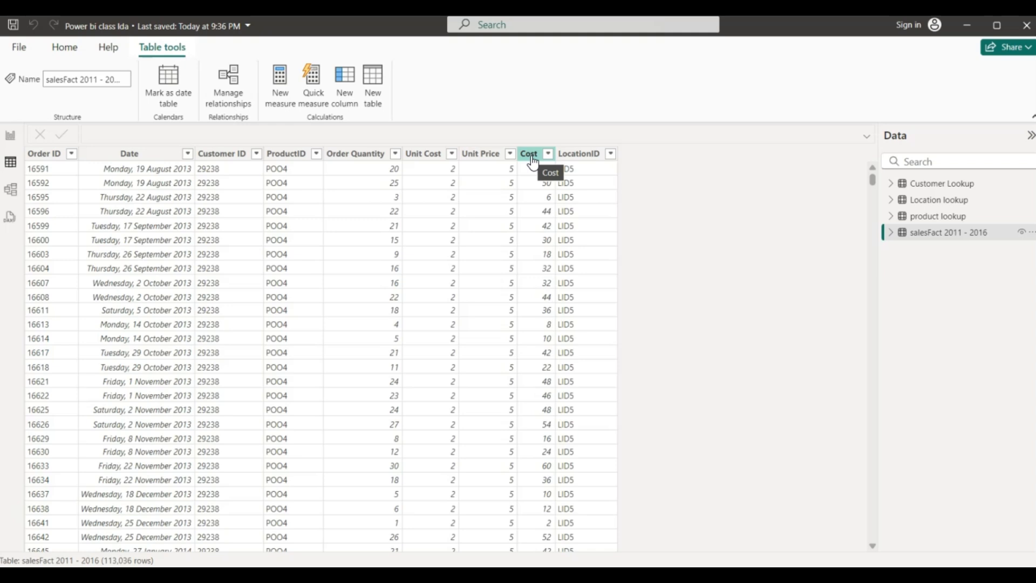
{"action": "left_click", "coordinate": [891, 233]}
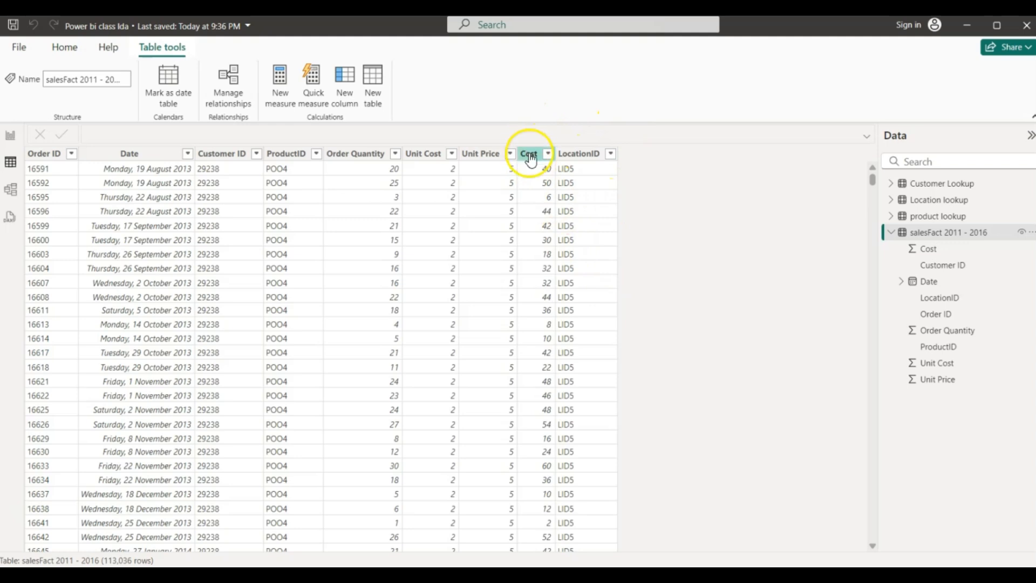
{"action": "left_click", "coordinate": [937, 369]}
{"action": "right_click", "coordinate": [936, 369]}
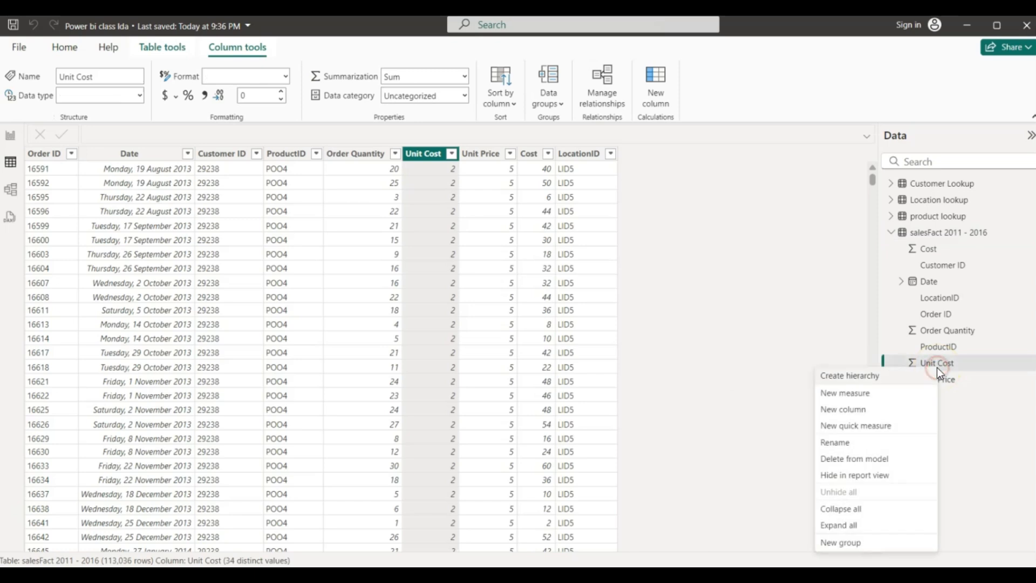
{"action": "left_click", "coordinate": [853, 459]}
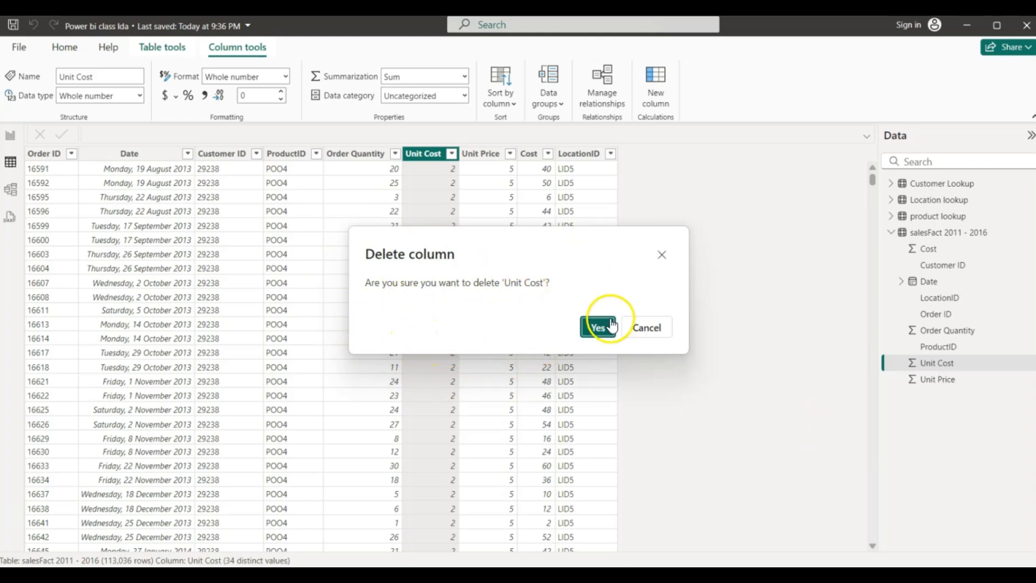
{"action": "left_click", "coordinate": [661, 254]}
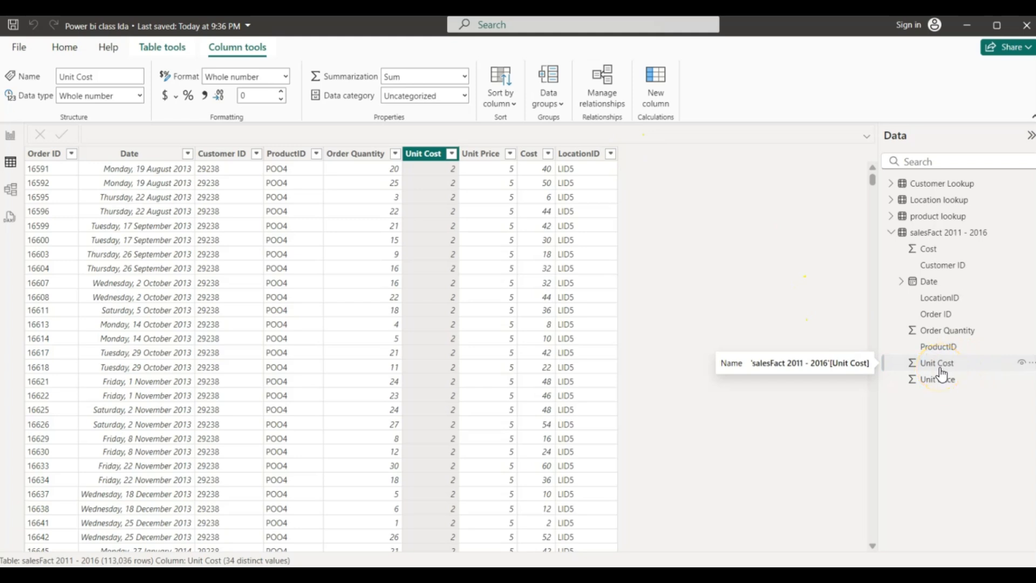
{"action": "left_click", "coordinate": [929, 233]}
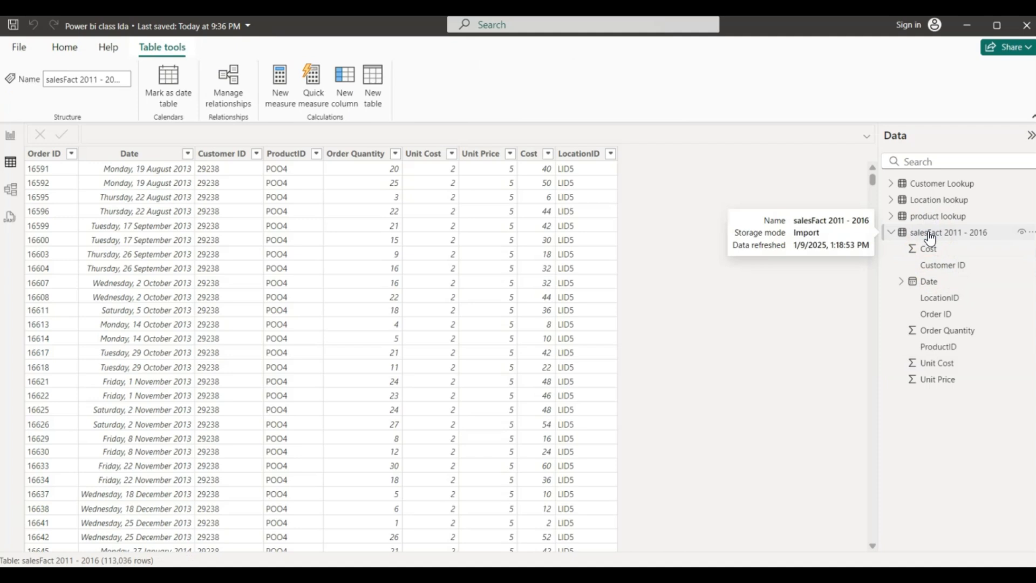
- Create the calculated column Revenue = [Order Quantity] * [Unit Price] in salesFact 2011 - 2016
{"action": "right_click", "coordinate": [928, 233]}
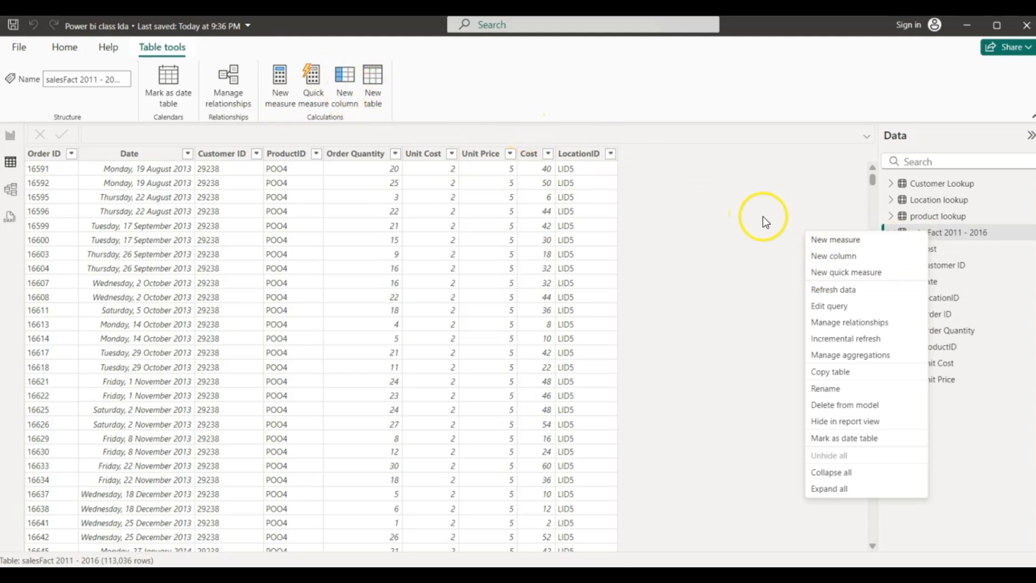
{"action": "left_click", "coordinate": [825, 255]}
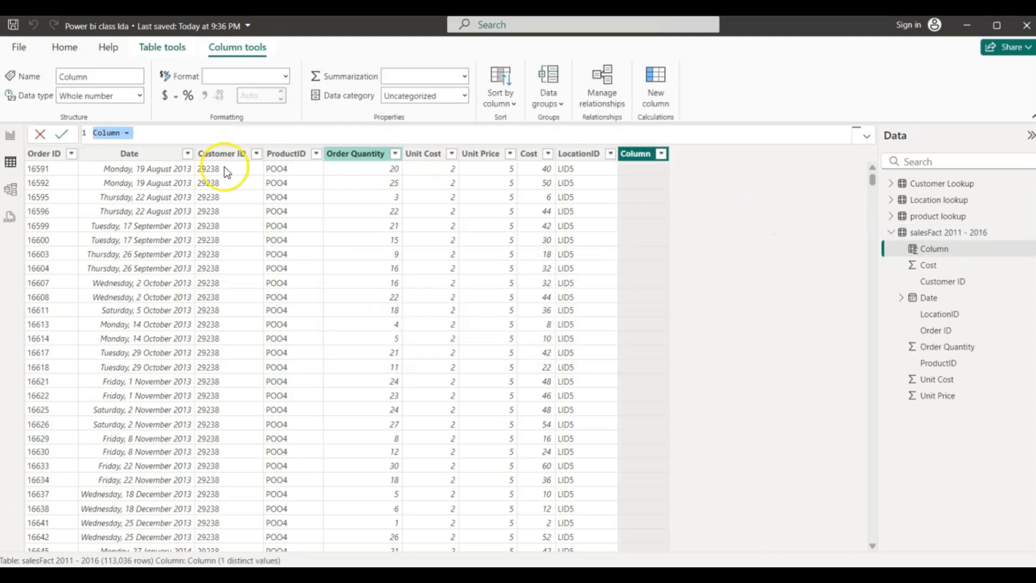
{"action": "left_click", "coordinate": [125, 133]}
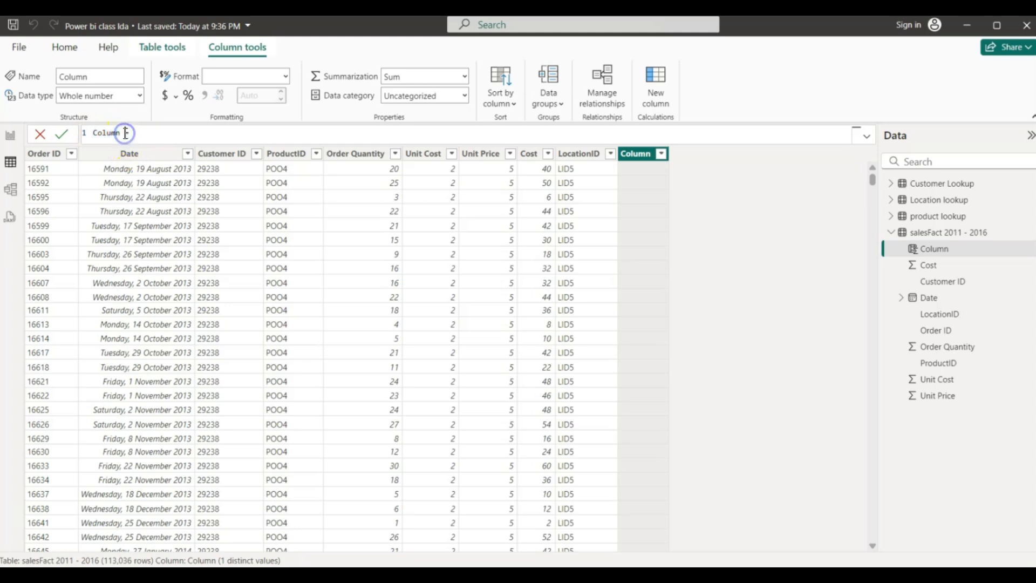
{"action": "key", "text": "BackSpace"}
{"action": "key", "text": "BackSpace"}
{"action": "key", "text": "BackSpace"}
{"action": "key", "text": "BackSpace"}
{"action": "key", "text": "BackSpace"}
{"action": "left_click", "coordinate": [138, 134]}
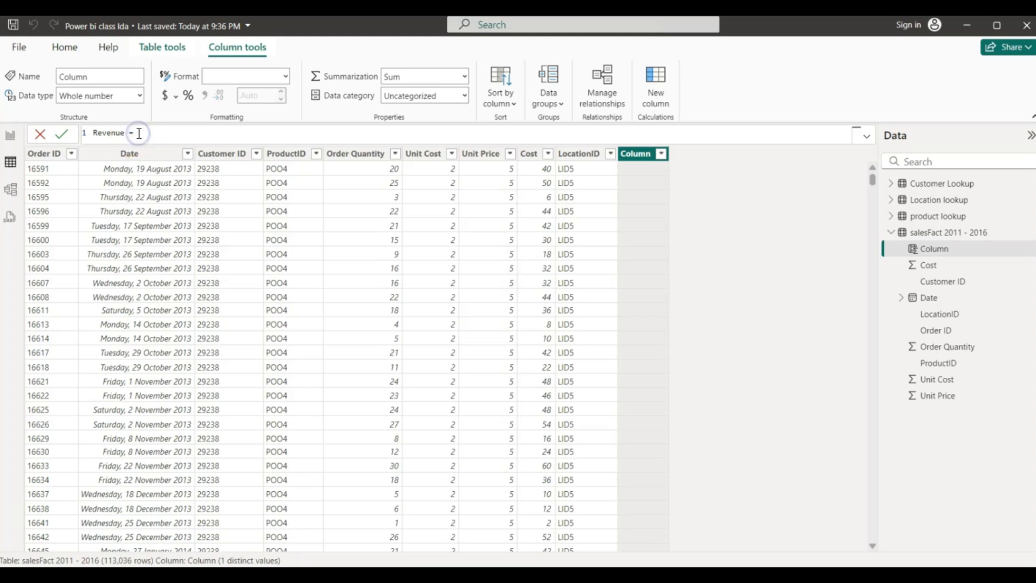
{"action": "left_click_drag", "start_coordinate": [135, 134], "coordinate": [130, 134]}
{"action": "left_click", "coordinate": [137, 132]}
{"action": "type", "text": "order"}
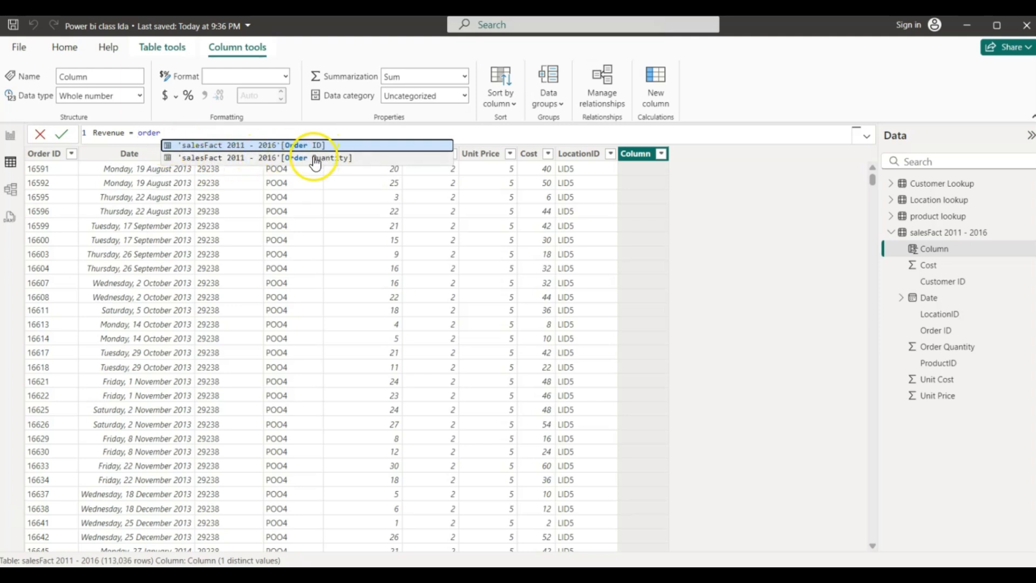
{"action": "left_click", "coordinate": [219, 159]}
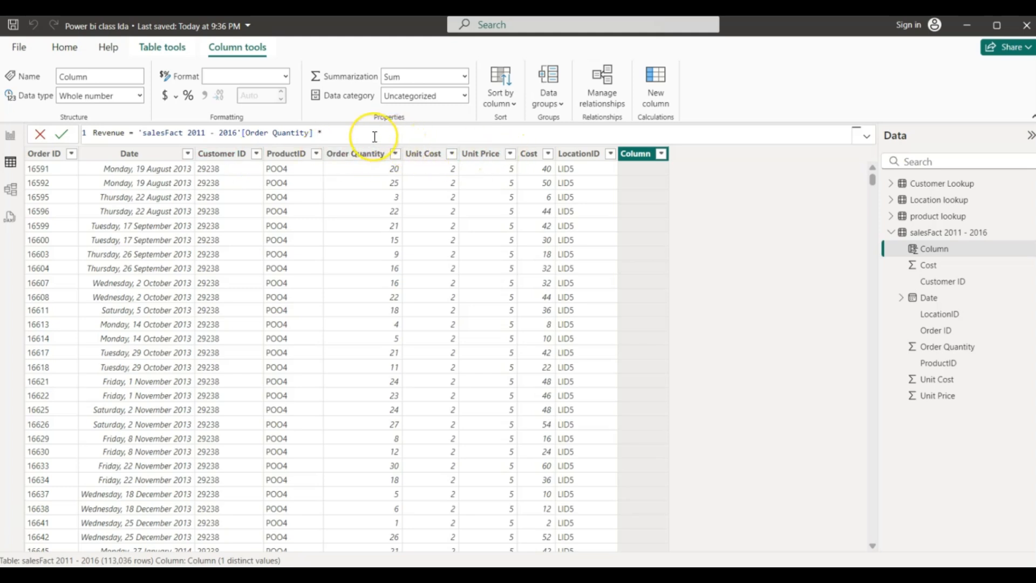
{"action": "type", "text": "unit"}
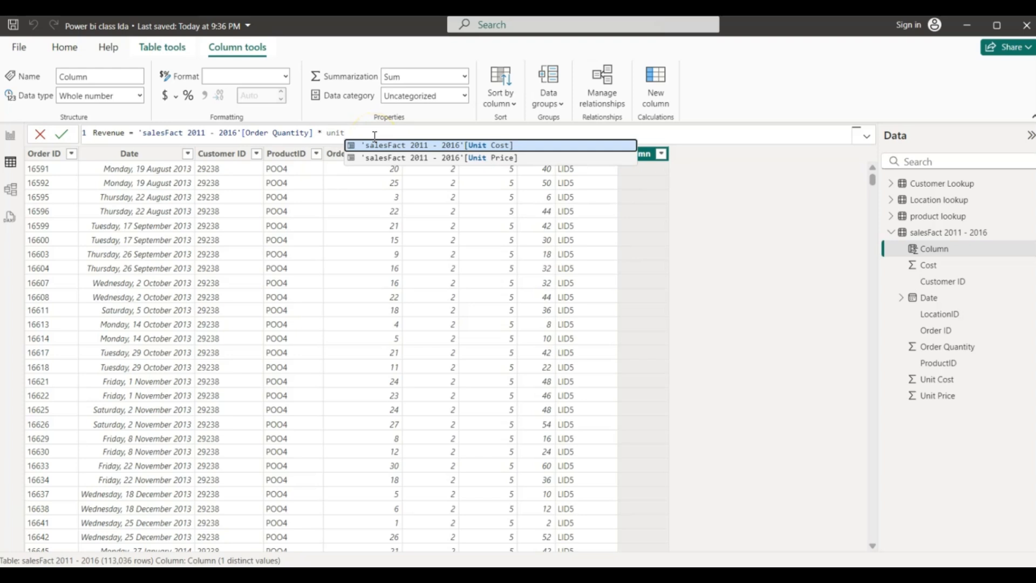
{"action": "left_click", "coordinate": [433, 158]}
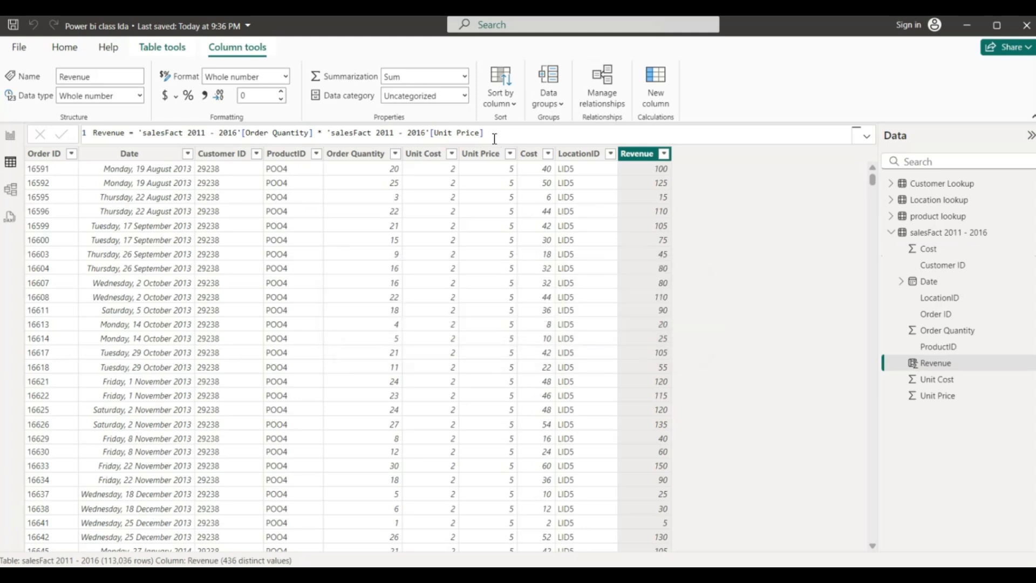
{"action": "left_click", "coordinate": [708, 80]}
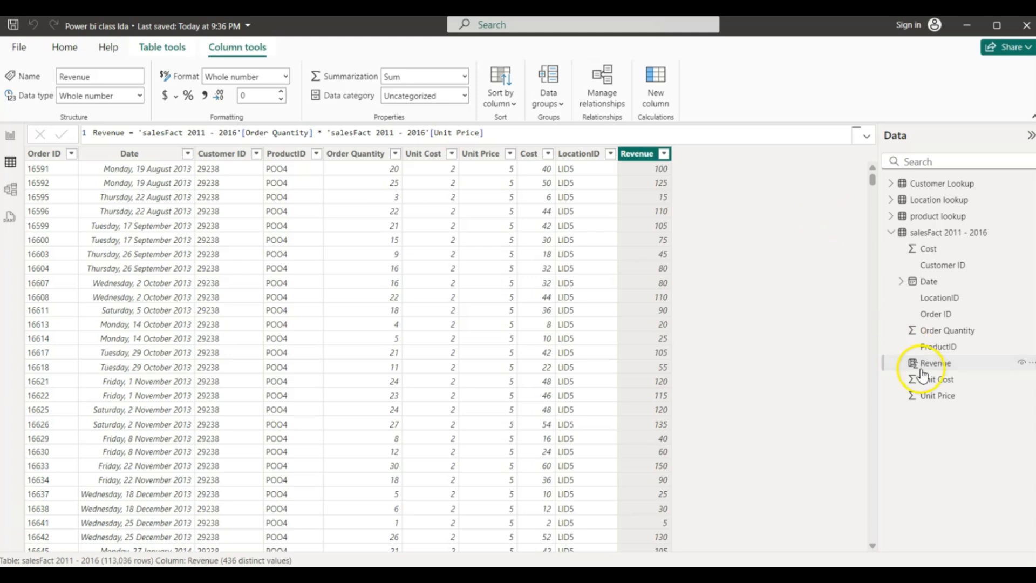
- Add the calculated column Profit = [Revenue] - [Cost] to salesFact, then return to Report view
{"action": "right_click", "coordinate": [918, 233]}
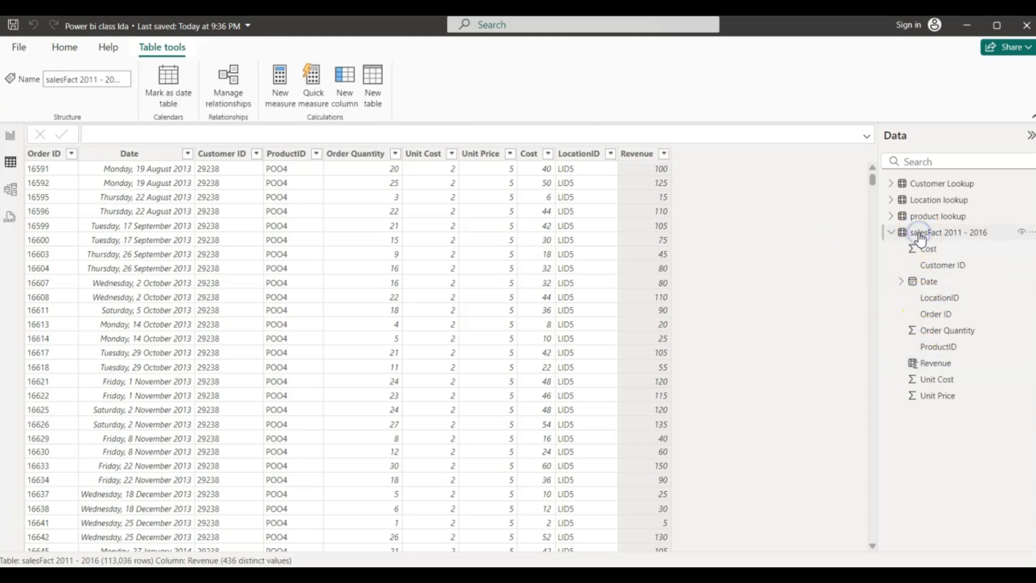
{"action": "right_click", "coordinate": [918, 233]}
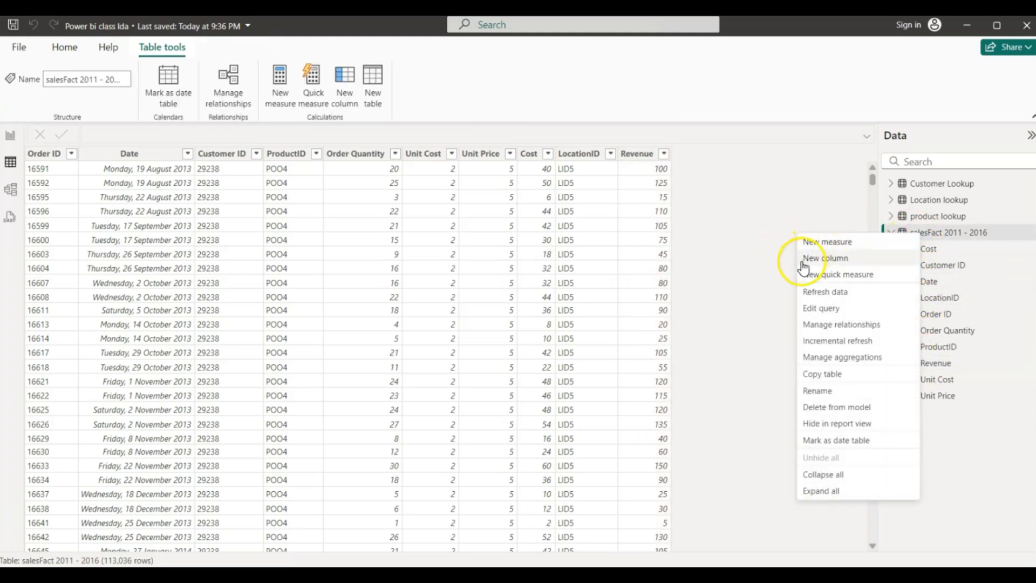
{"action": "left_click", "coordinate": [822, 257]}
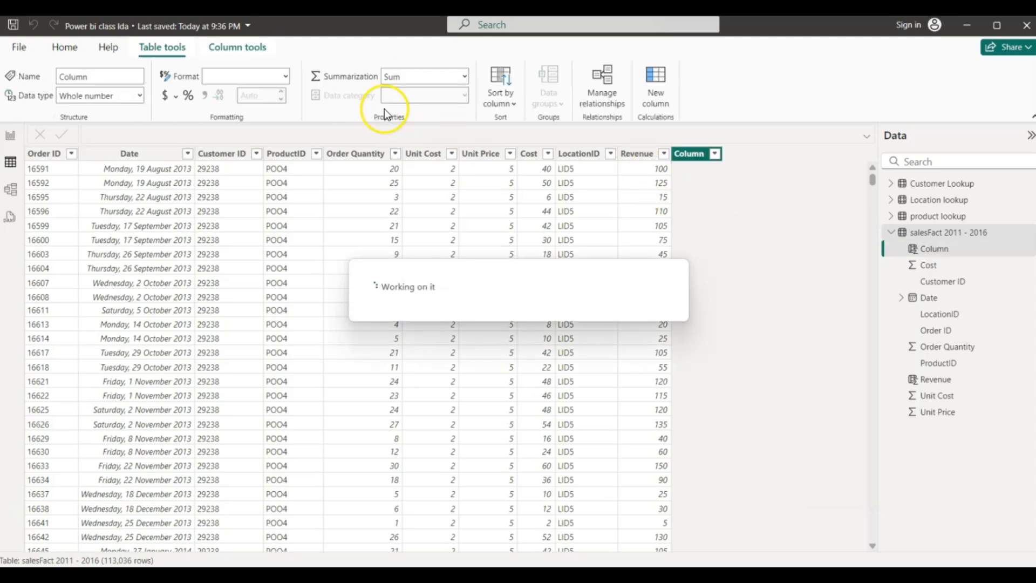
{"action": "left_click", "coordinate": [120, 133]}
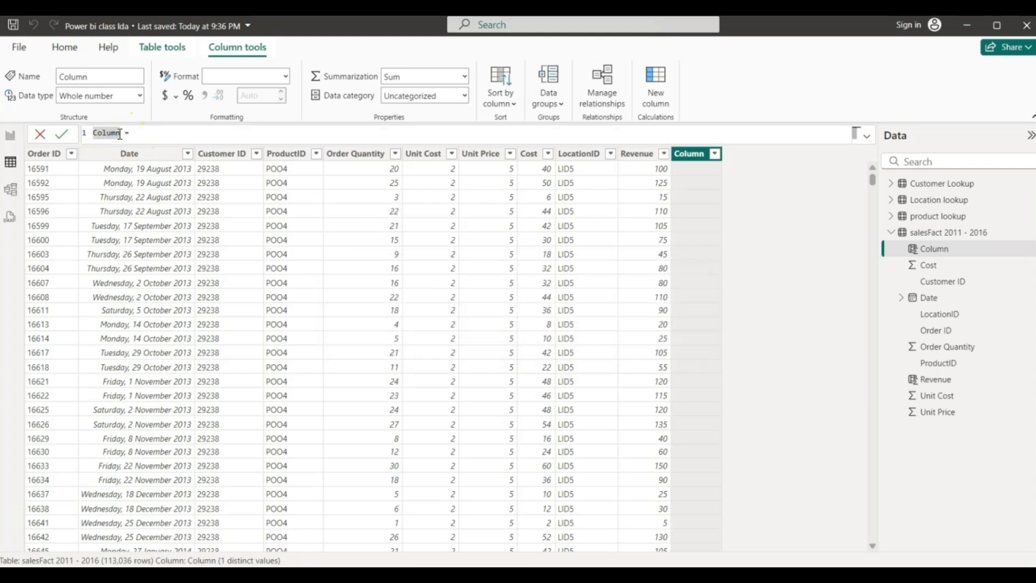
{"action": "key", "text": "BackSpace"}
{"action": "key", "text": "BackSpace"}
{"action": "left_click", "coordinate": [144, 133]}
{"action": "type", "text": "revenue"}
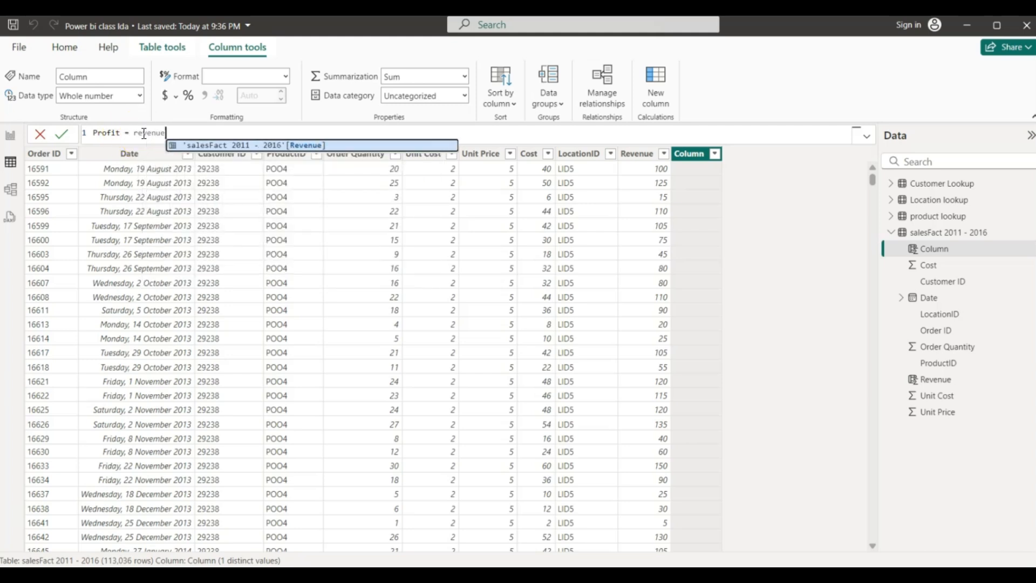
{"action": "left_click", "coordinate": [229, 146]}
{"action": "type", "text": "- 2016'[R"}
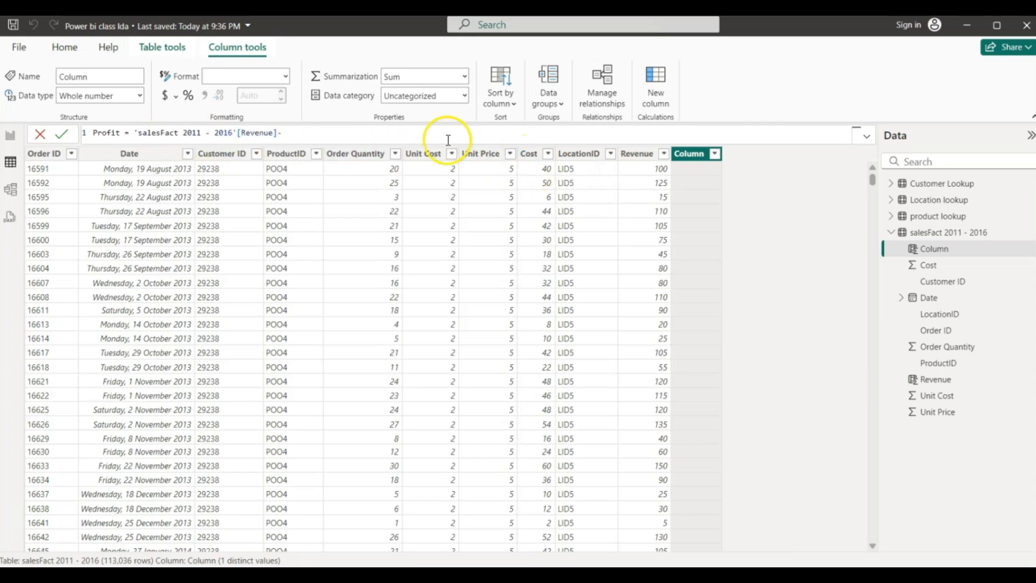
{"action": "type", "text": " c"}
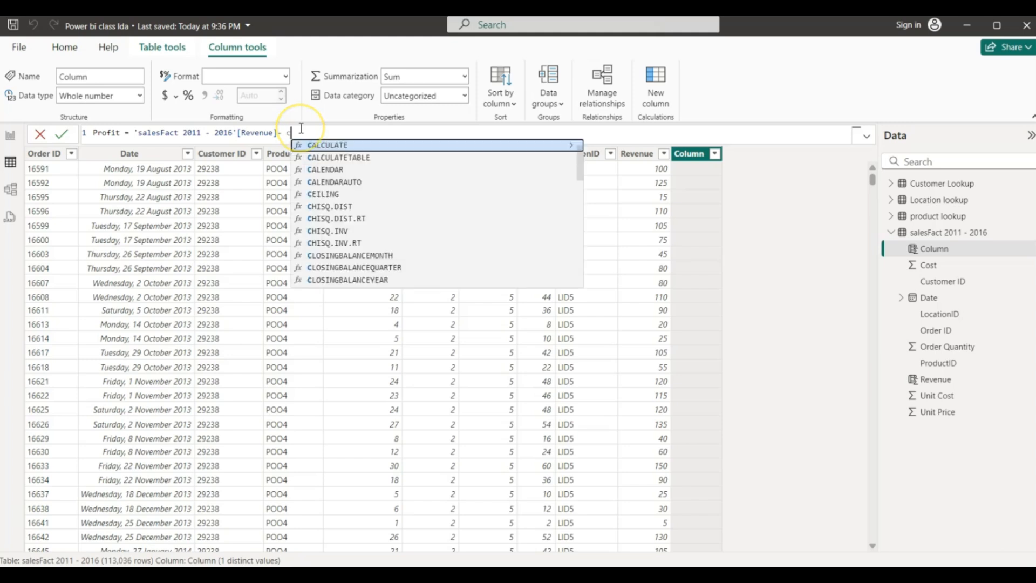
{"action": "type", "text": "ost"}
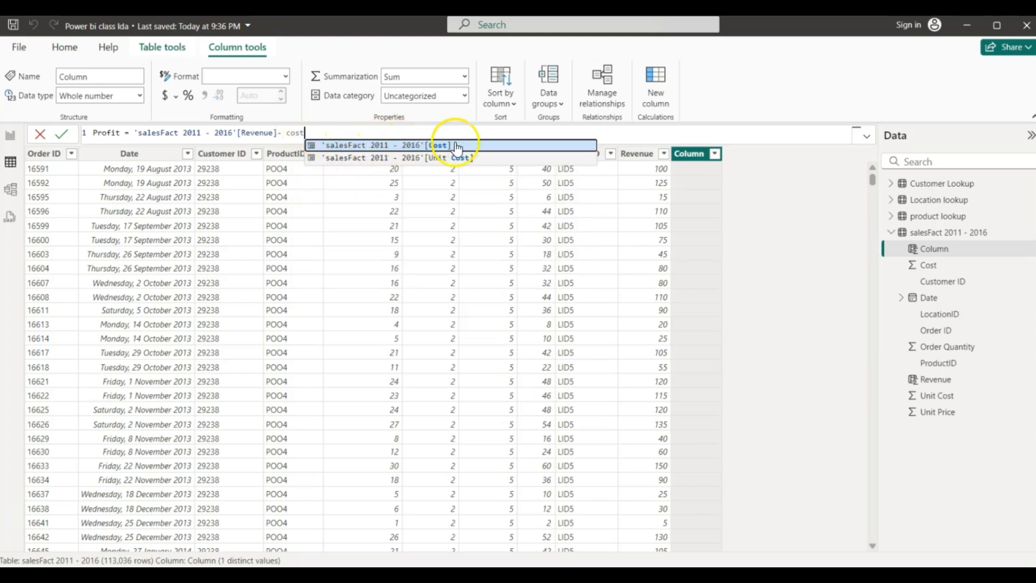
{"action": "left_click", "coordinate": [398, 144]}
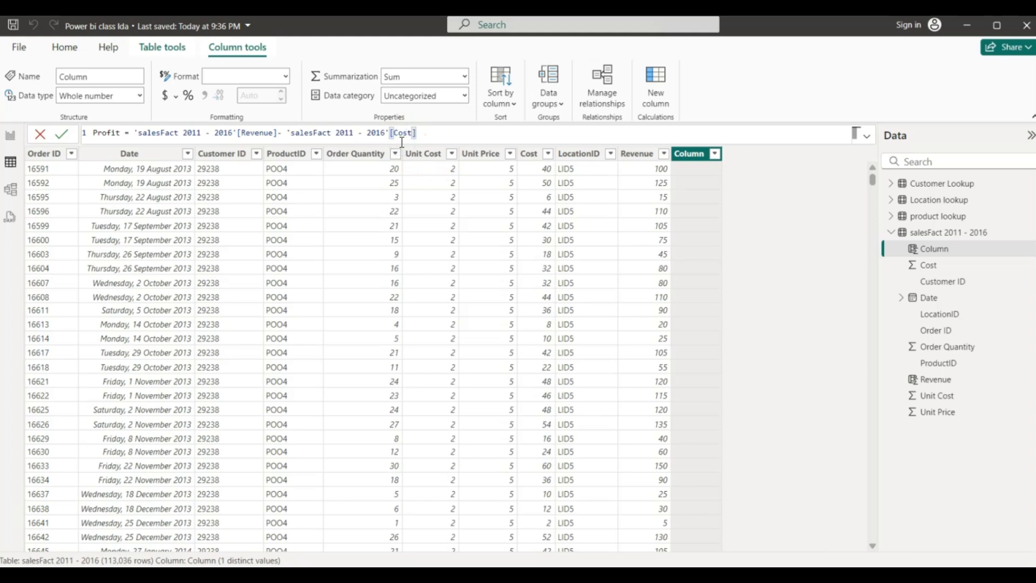
{"action": "key", "text": "Return"}
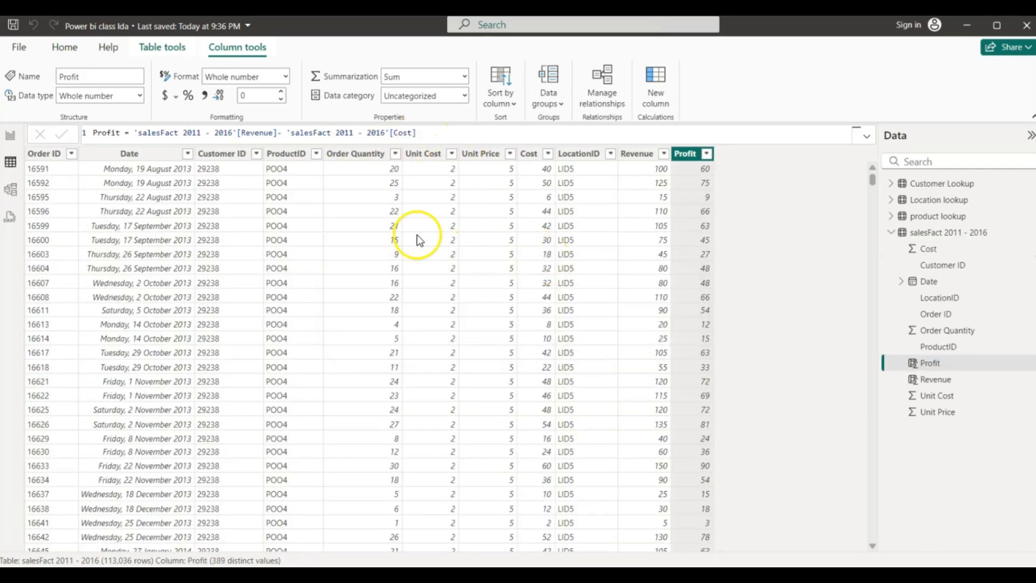
{"action": "left_click", "coordinate": [10, 139]}
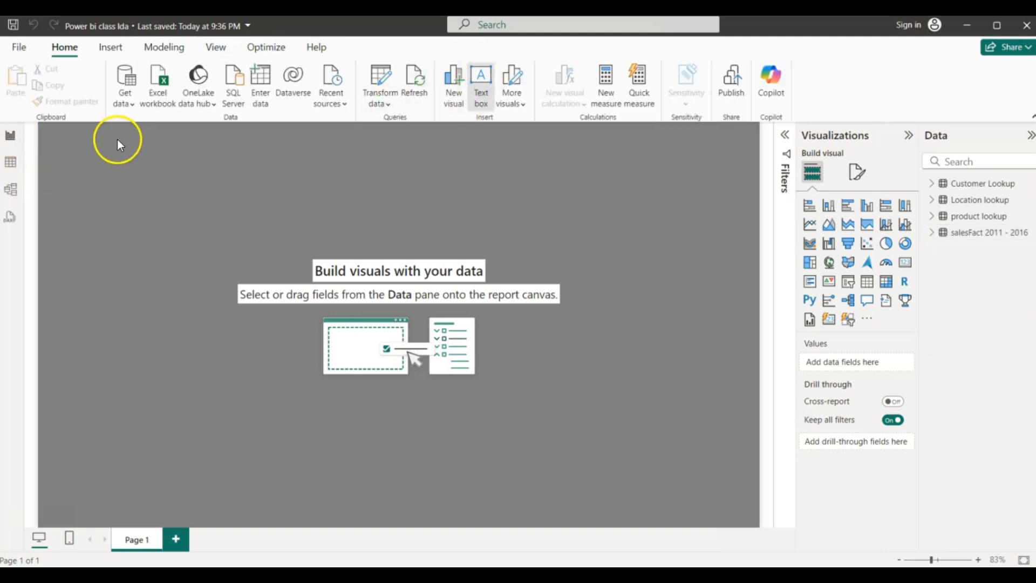
- Type Sum, Count, DistinctCount, CountRow and Min/max on separate lines in the text box
{"action": "left_click", "coordinate": [63, 134]}
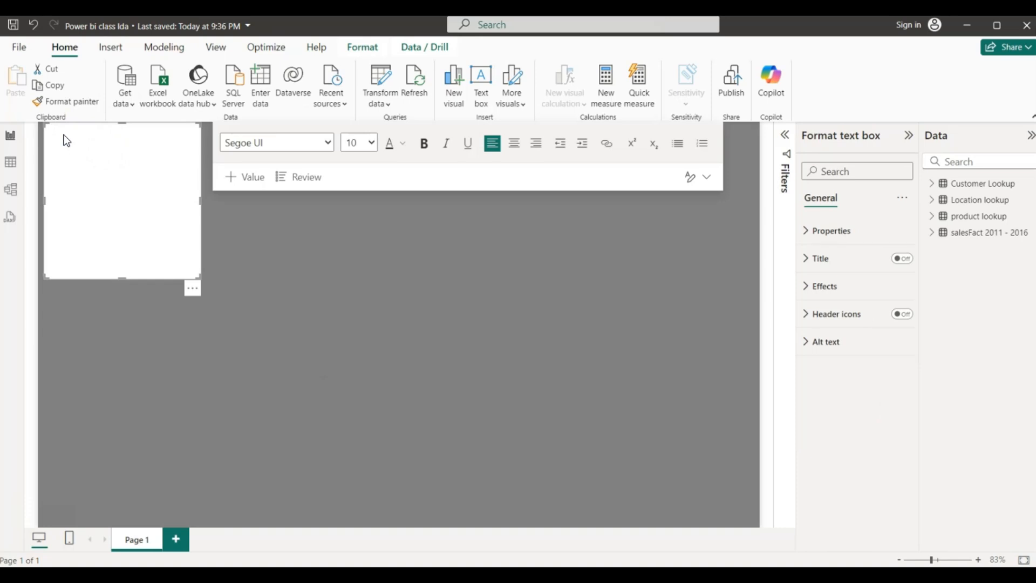
{"action": "type", "text": "Sum"}
{"action": "key", "text": "Return"}
{"action": "type", "text": "Count"}
{"action": "key", "text": "Return"}
{"action": "type", "text": "Distinct Cun"}
{"action": "key", "text": "BackSpace"}
{"action": "key", "text": "BackSpace"}
{"action": "key", "text": "BackSpace"}
{"action": "key", "text": "BackSpace"}
{"action": "type", "text": "Count"}
{"action": "key", "text": "Return"}
{"action": "type", "text": "CountRow"}
{"action": "key", "text": "Return"}
{"action": "type", "text": "Min/ma"}
{"action": "type", "text": "z"}
{"action": "key", "text": "BackSpace"}
{"action": "type", "text": "x"}
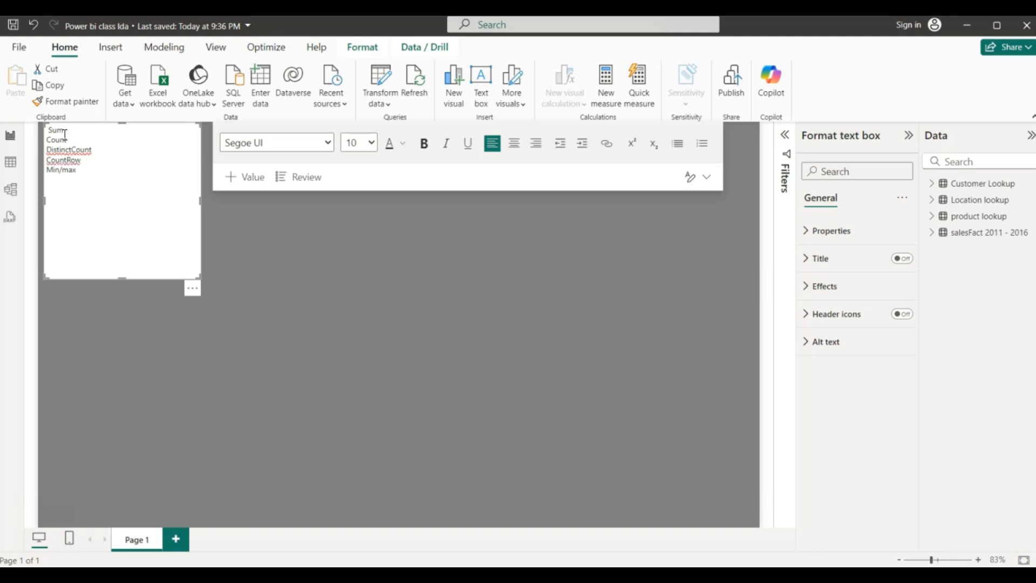
- Set all five lines of the note to font size 14 and deselect the text box
{"action": "left_click_drag", "start_coordinate": [78, 168], "coordinate": [47, 128]}
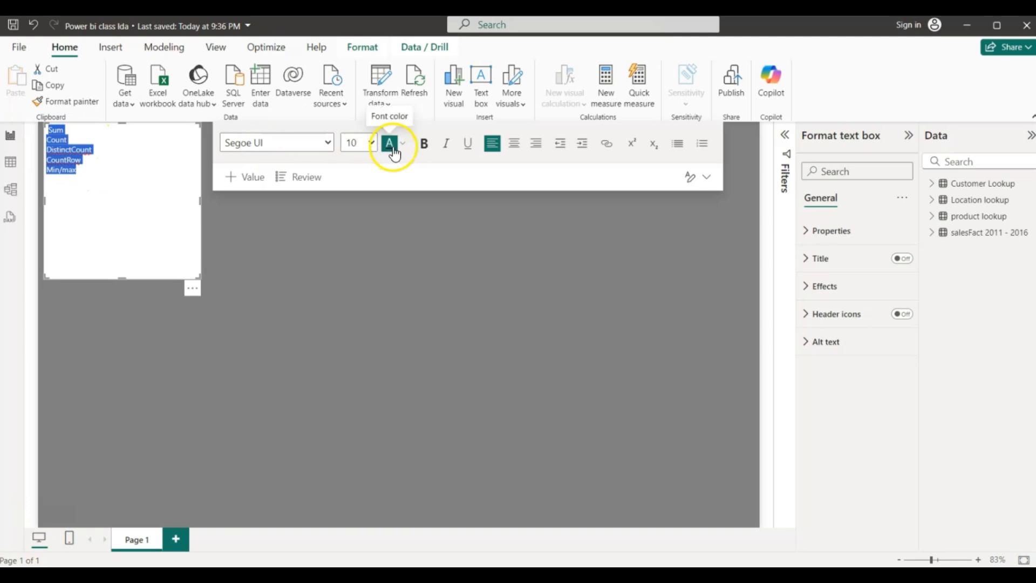
{"action": "left_click", "coordinate": [371, 142]}
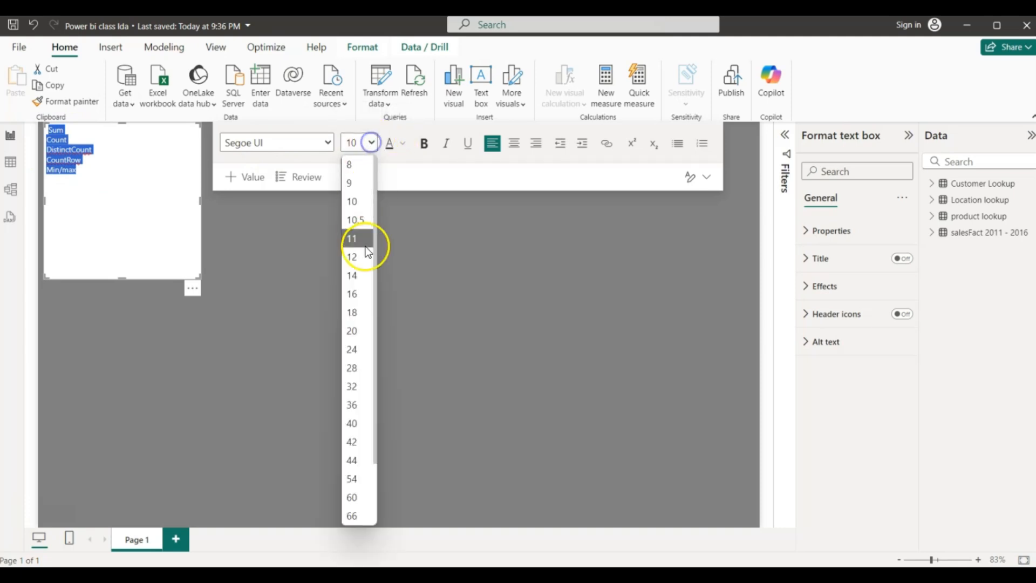
{"action": "left_click", "coordinate": [364, 274]}
{"action": "left_click", "coordinate": [174, 300]}
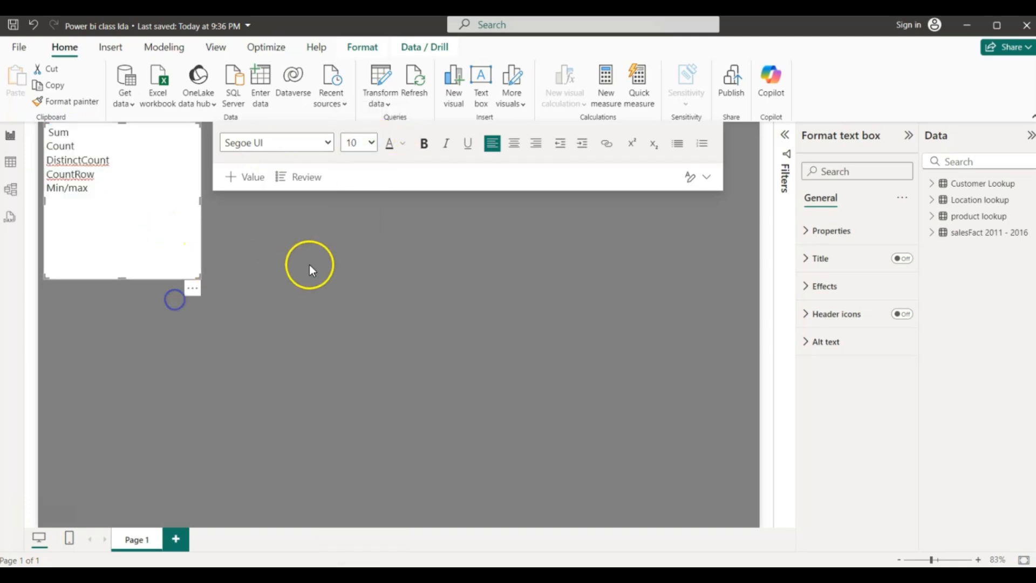
{"action": "left_click", "coordinate": [293, 271]}
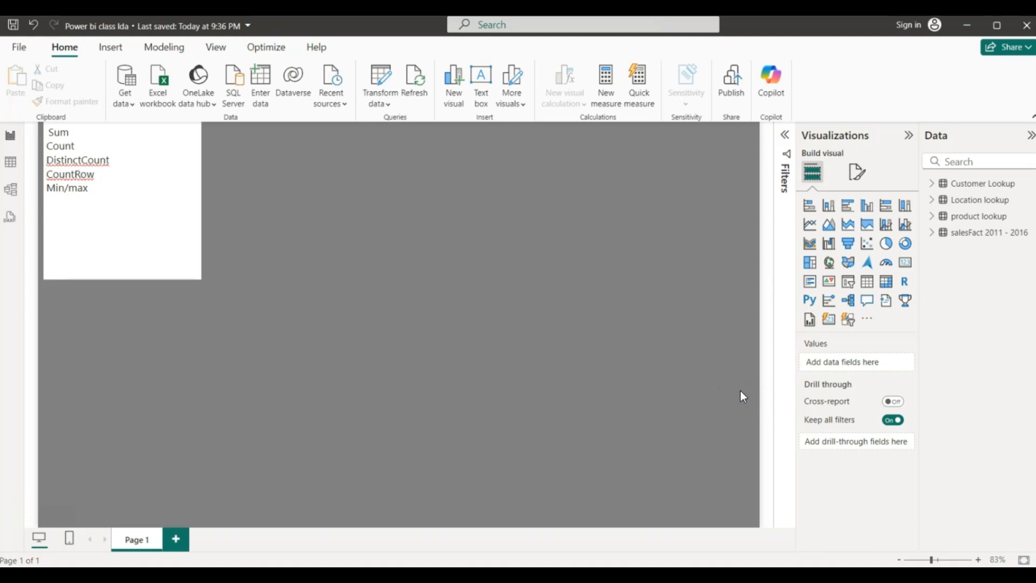
- Expand Customer Lookup and drag Customer ID onto the canvas as a new visual
{"action": "left_click", "coordinate": [979, 186]}
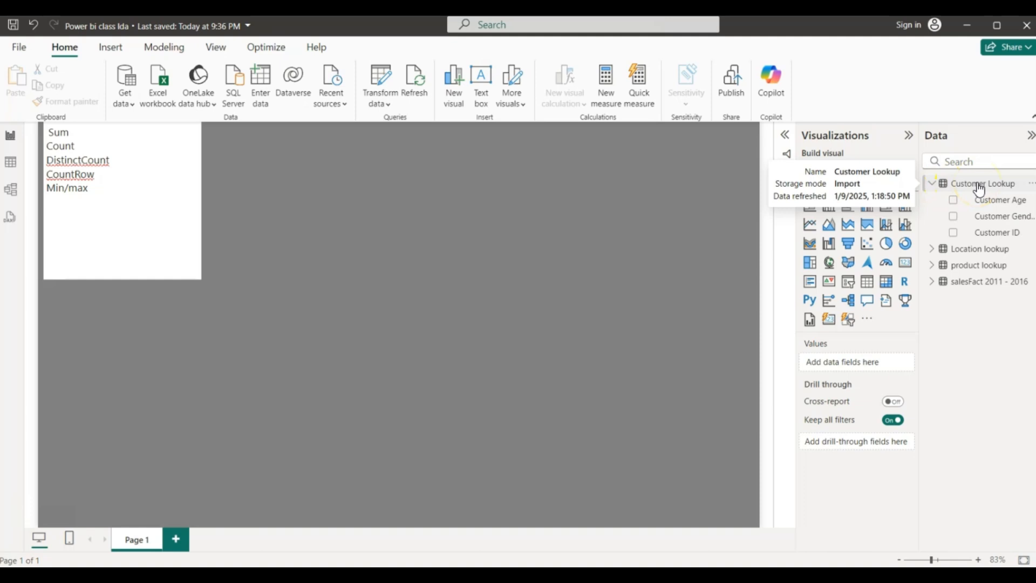
{"action": "left_click_drag", "start_coordinate": [994, 232], "coordinate": [864, 360]}
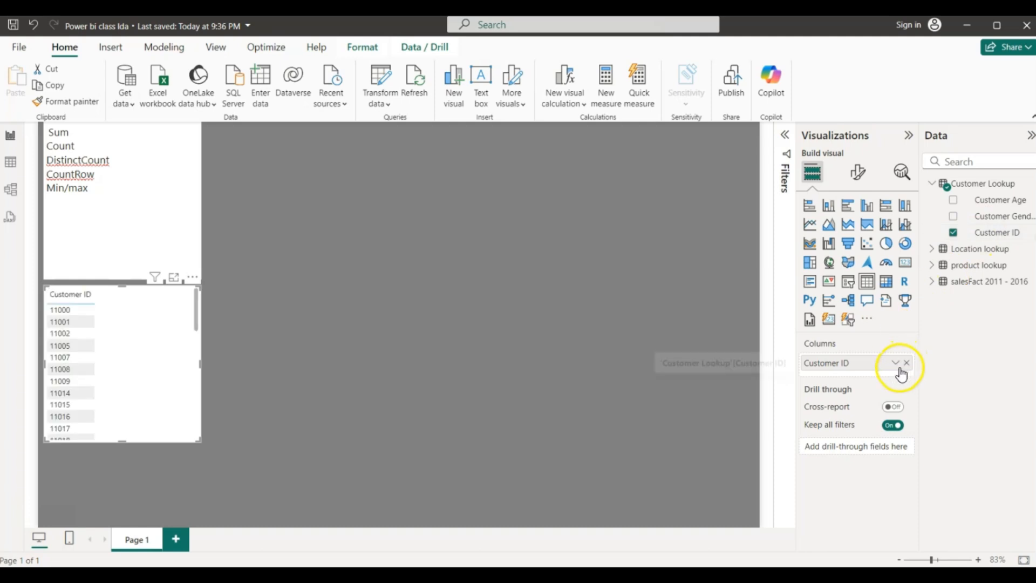
- Summarize Customer ID as Count and turn it into a small card showing 8232
{"action": "left_click", "coordinate": [895, 362]}
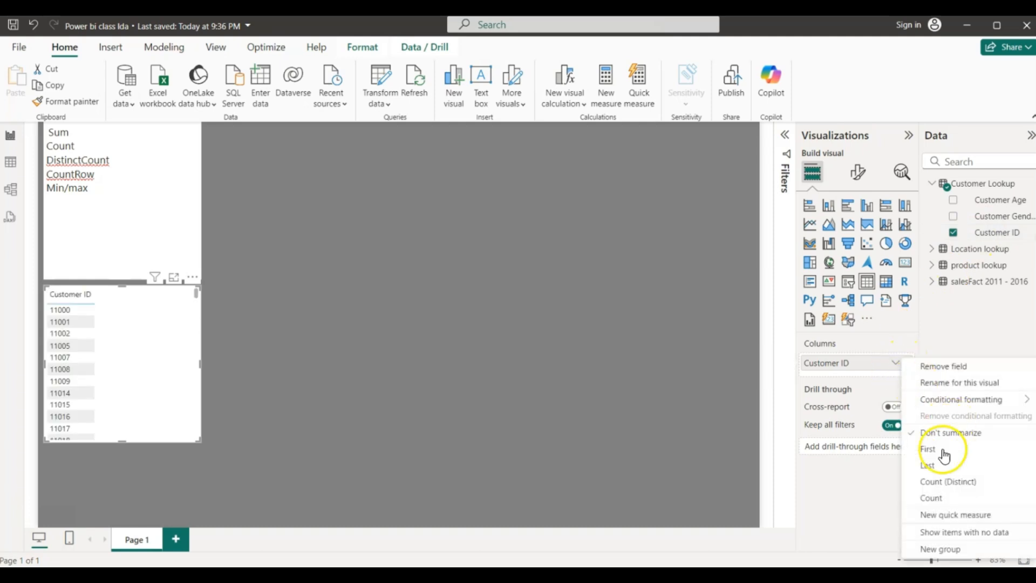
{"action": "left_click", "coordinate": [937, 482]}
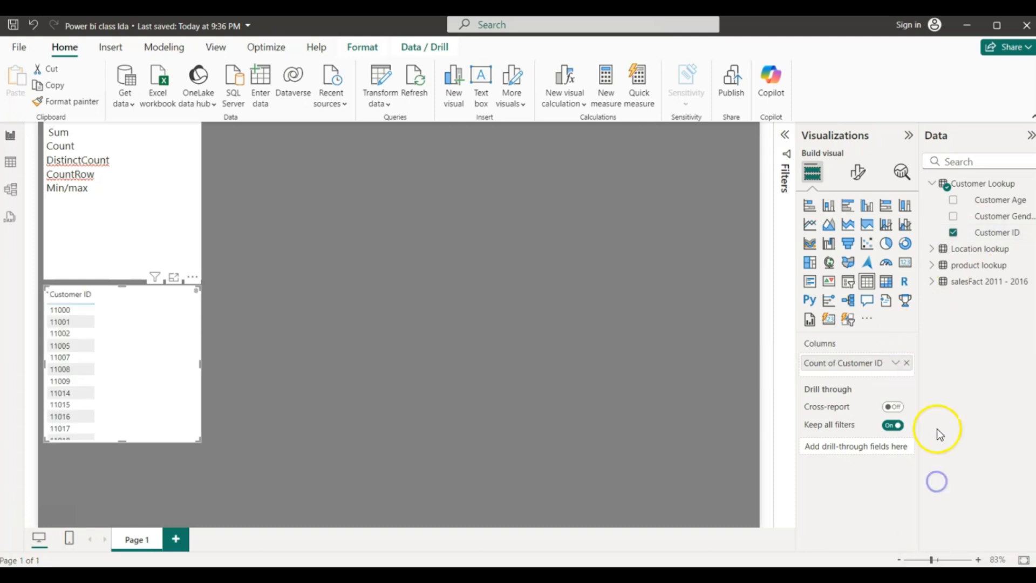
{"action": "left_click", "coordinate": [893, 366]}
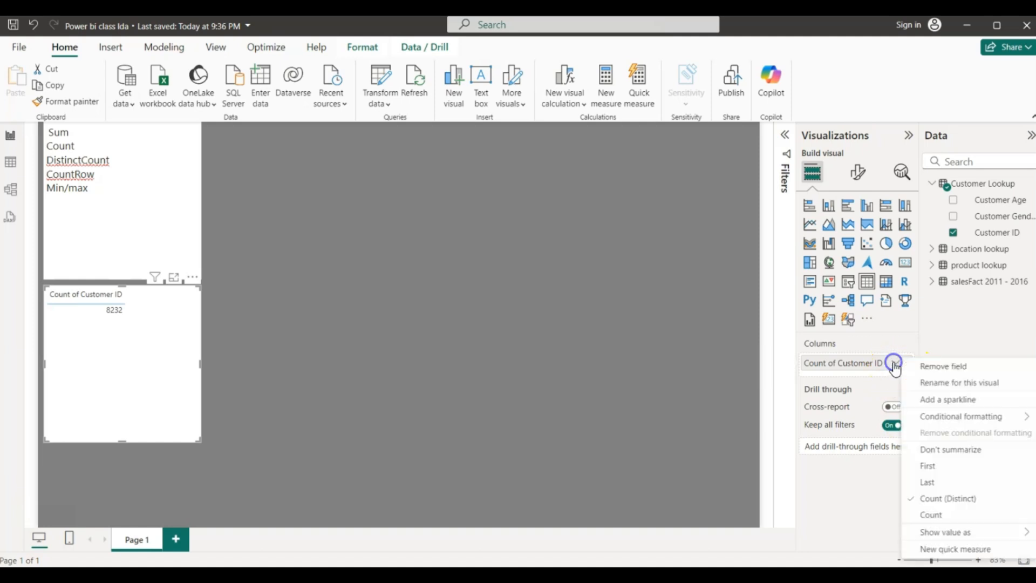
{"action": "left_click", "coordinate": [928, 517]}
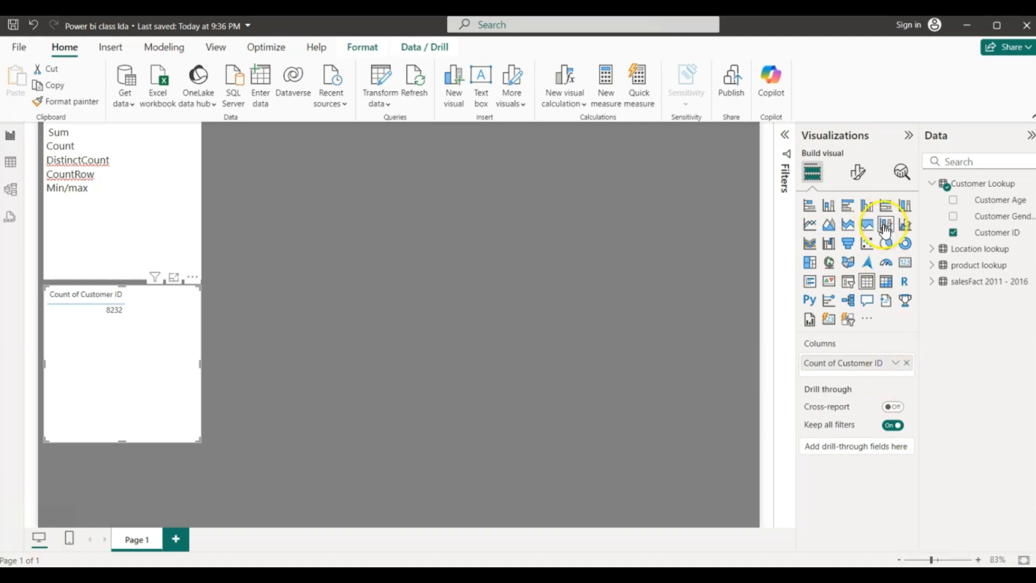
{"action": "left_click", "coordinate": [905, 262]}
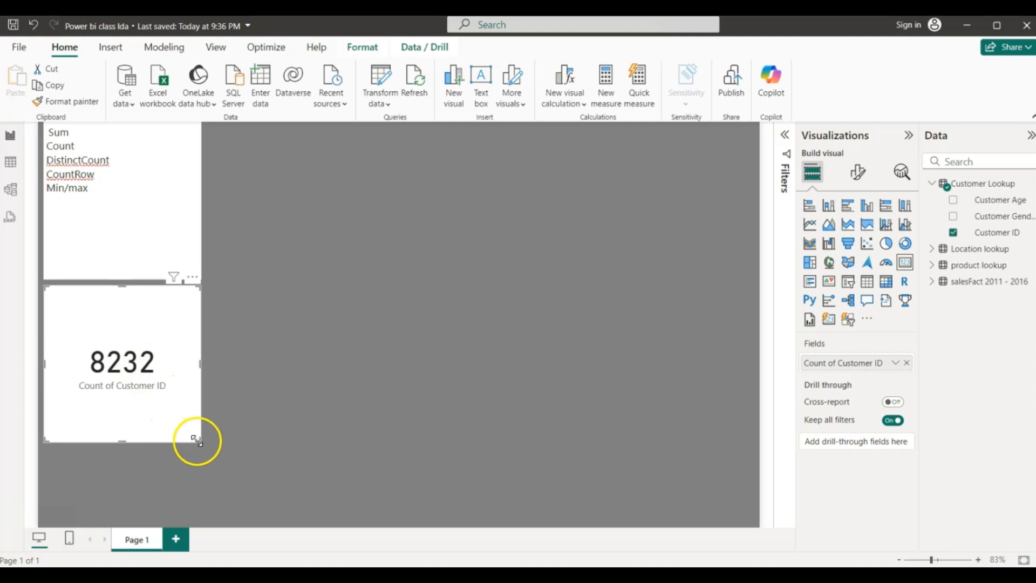
{"action": "left_click_drag", "start_coordinate": [197, 434], "coordinate": [156, 372]}
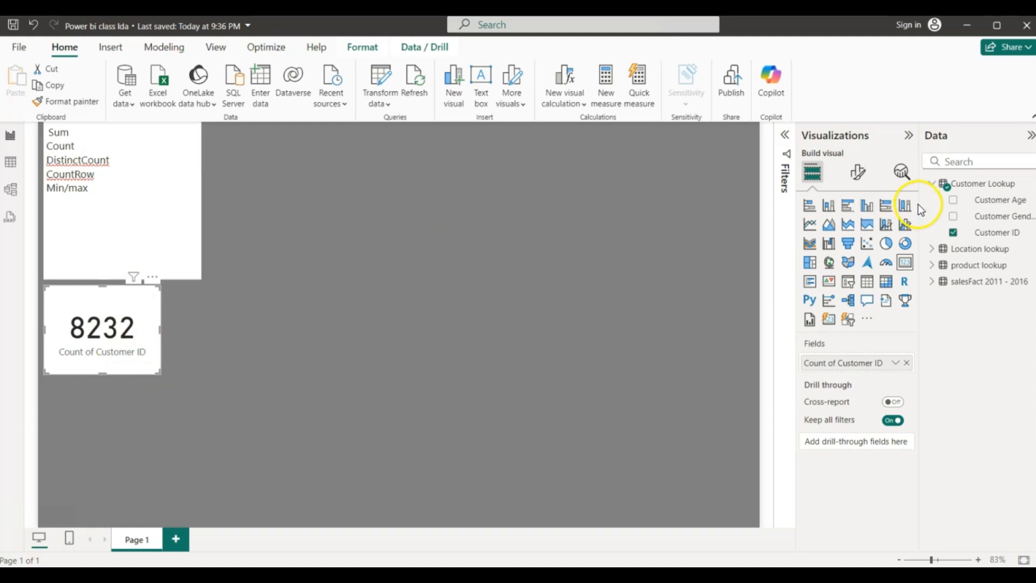
{"action": "left_click", "coordinate": [931, 183]}
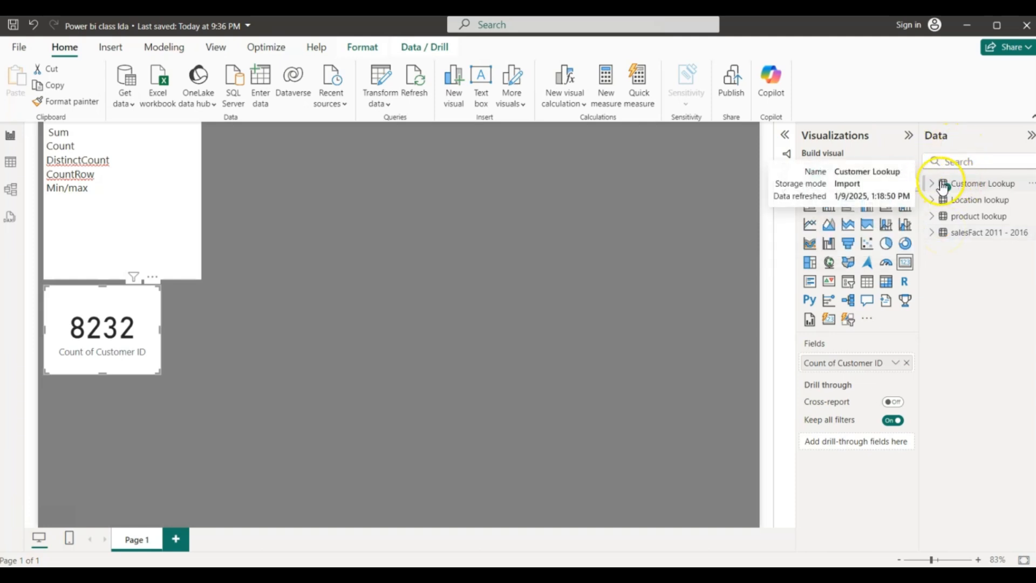
- Create the calculated table Key Measures = {" "} and view it in the model diagram
{"action": "left_click", "coordinate": [975, 188]}
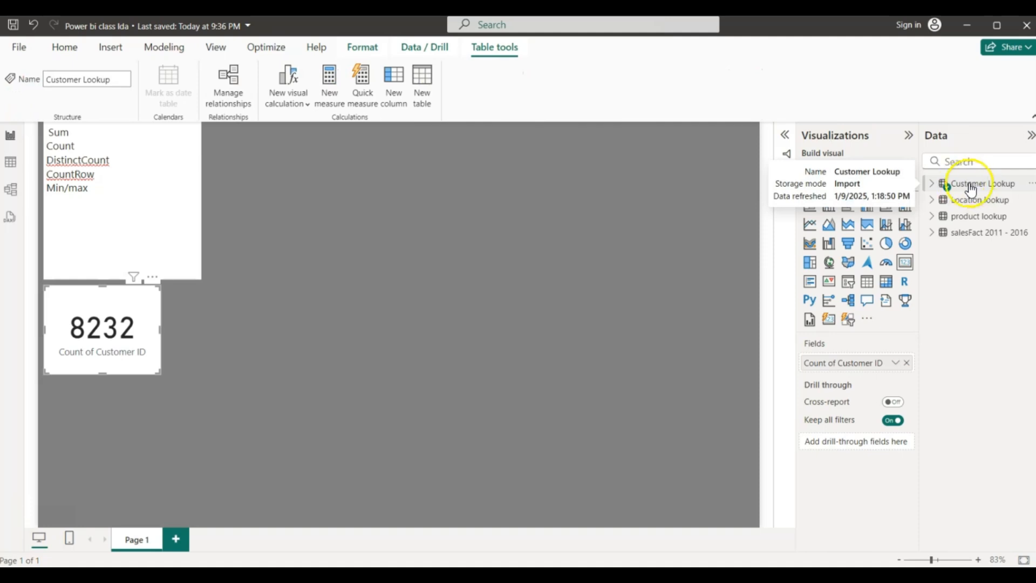
{"action": "left_click", "coordinate": [425, 88]}
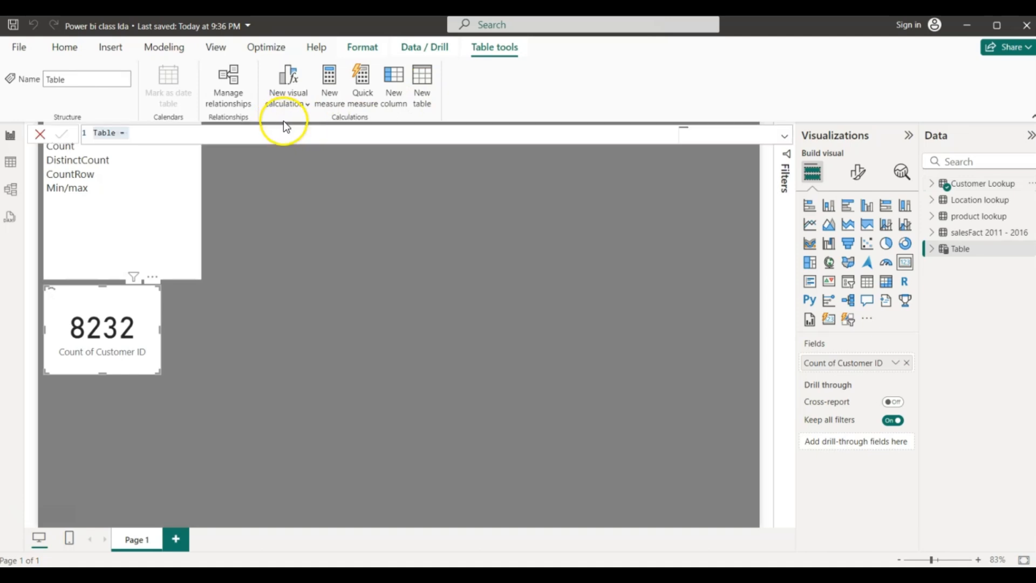
{"action": "left_click", "coordinate": [120, 134]}
{"action": "key", "text": "BackSpace"}
{"action": "key", "text": "BackSpace"}
{"action": "key", "text": "BackSpace"}
{"action": "key", "text": "BackSpace"}
{"action": "key", "text": "BackSpace"}
{"action": "key", "text": "BackSpace"}
{"action": "type", "text": "Key Me"}
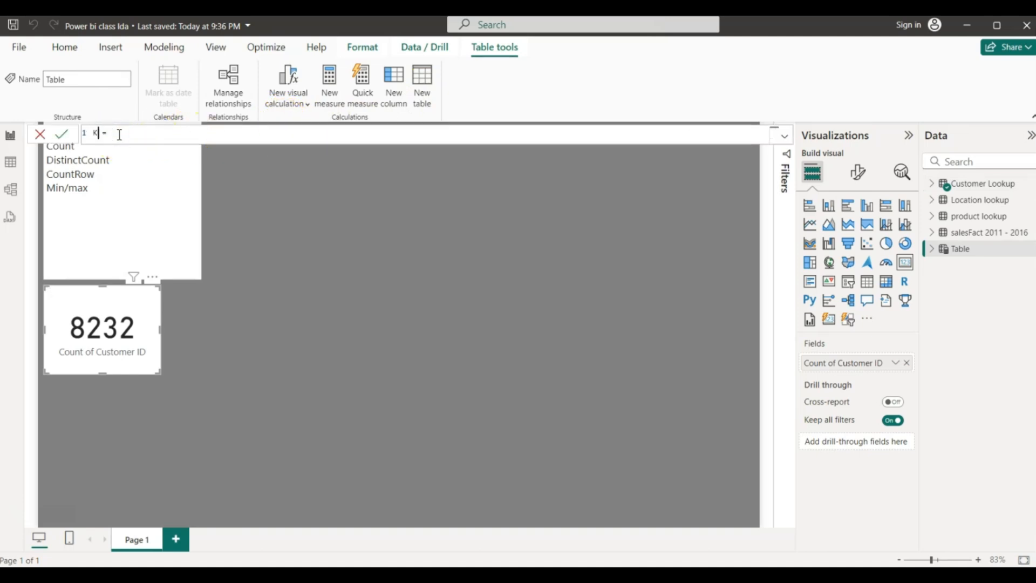
{"action": "type", "text": "asures ="}
{"action": "left_click", "coordinate": [151, 133]}
{"action": "type", "text": "{\" \"}"}
{"action": "key", "text": "Return"}
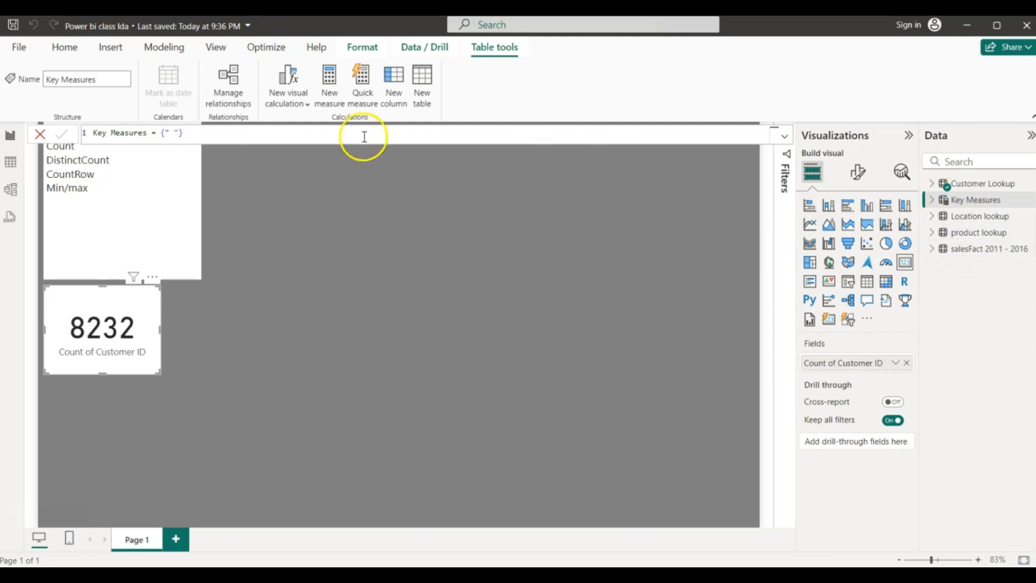
{"action": "left_click", "coordinate": [11, 188]}
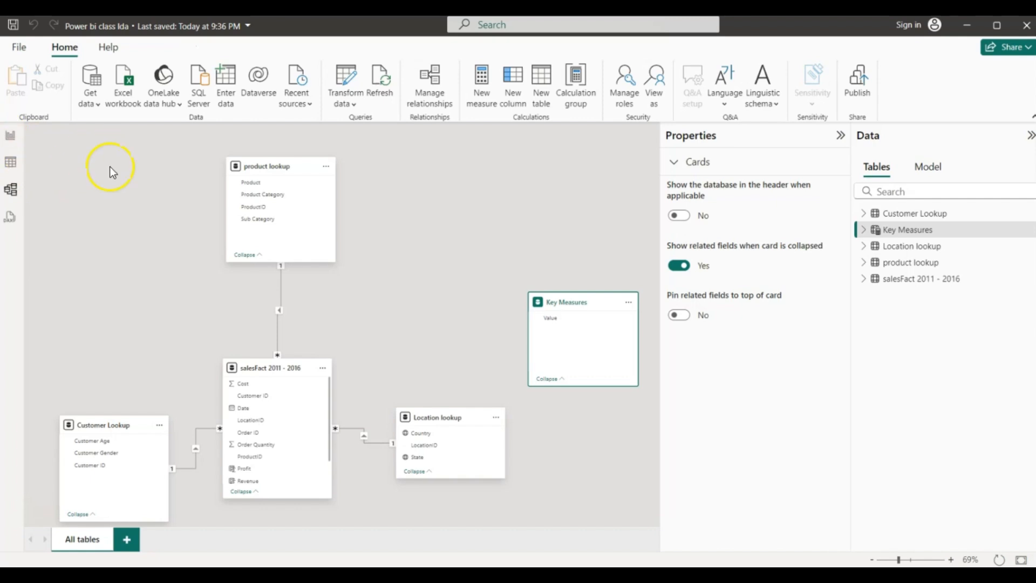
- Use Enter data to load an empty table named Key measures 2
{"action": "left_click", "coordinate": [223, 78]}
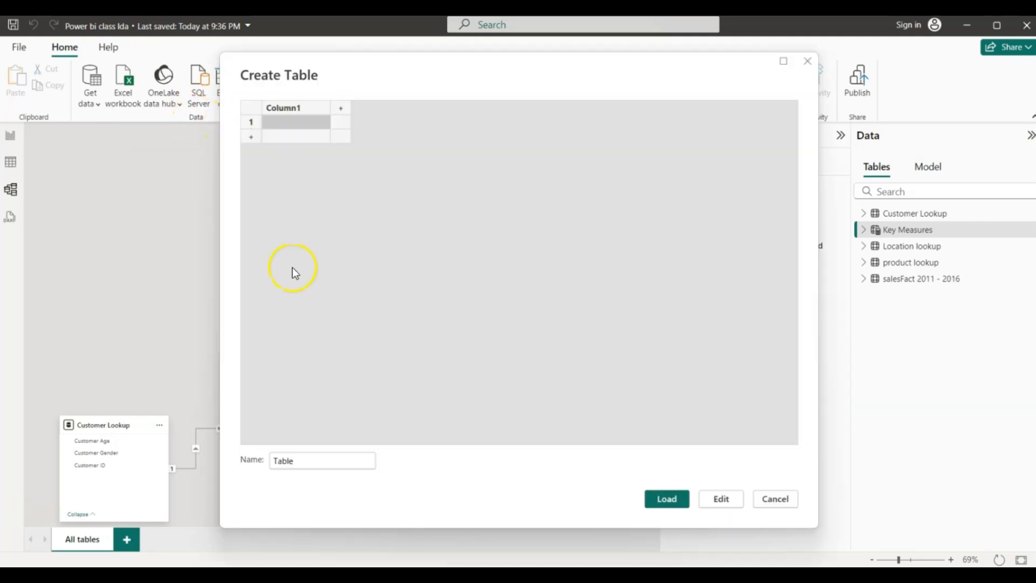
{"action": "left_click_drag", "start_coordinate": [298, 460], "coordinate": [260, 464]}
{"action": "key", "text": "BackSpace"}
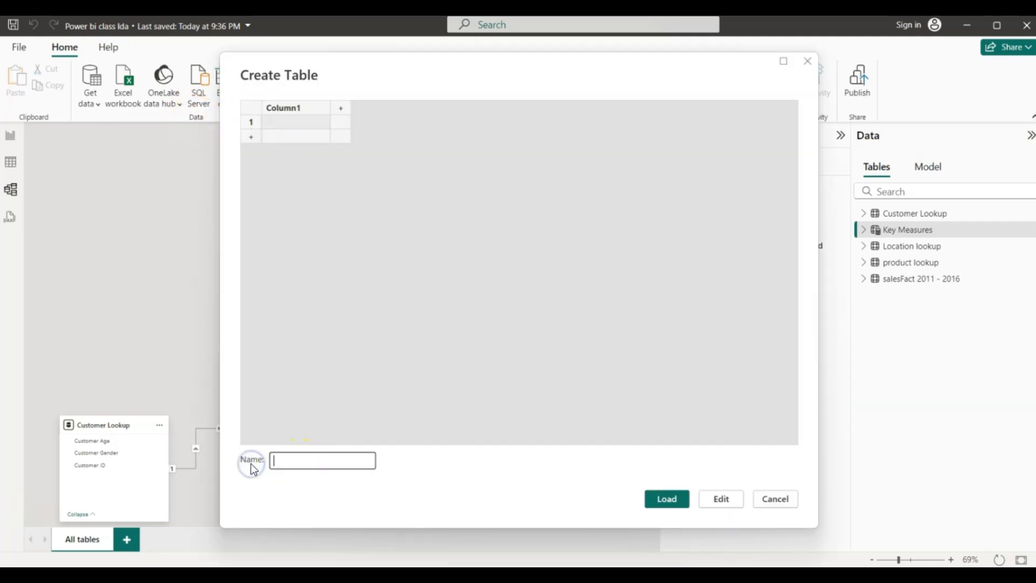
{"action": "type", "text": "Key meaur"}
{"action": "key", "text": "BackSpace"}
{"action": "key", "text": "BackSpace"}
{"action": "type", "text": "ures 2"}
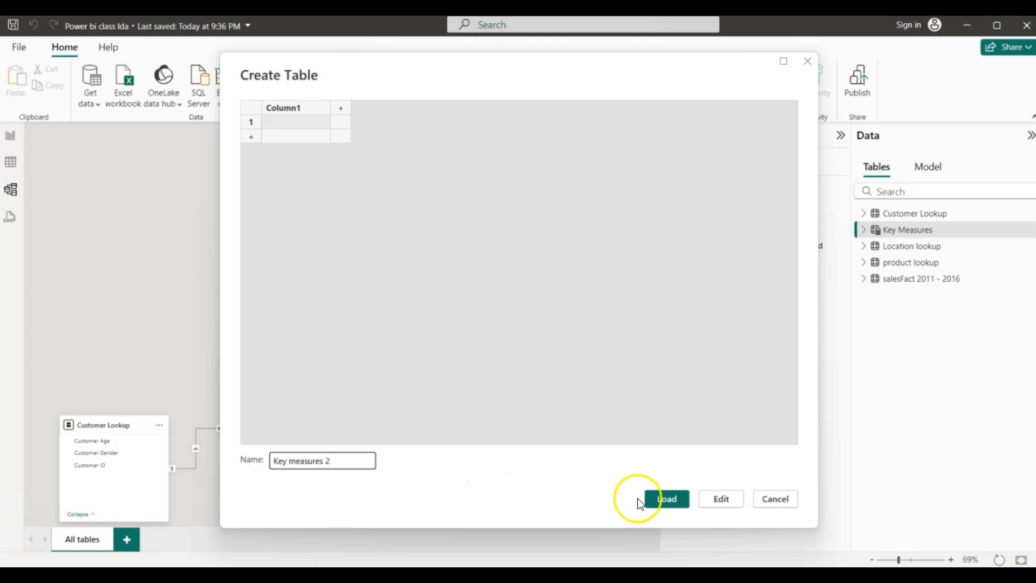
{"action": "left_click", "coordinate": [664, 498]}
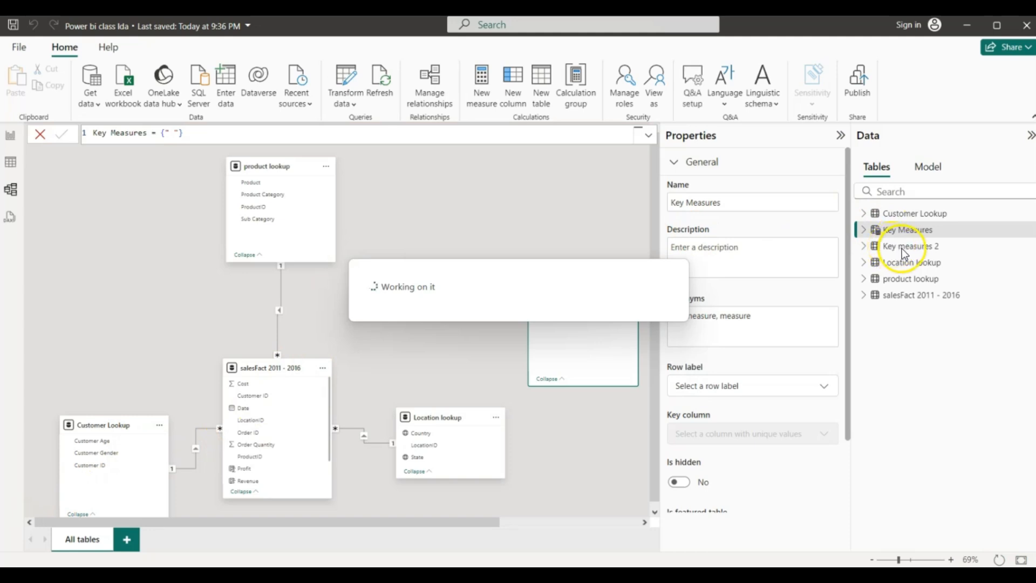
- Delete the extra Key measures 2 table from the model
{"action": "left_click", "coordinate": [902, 249]}
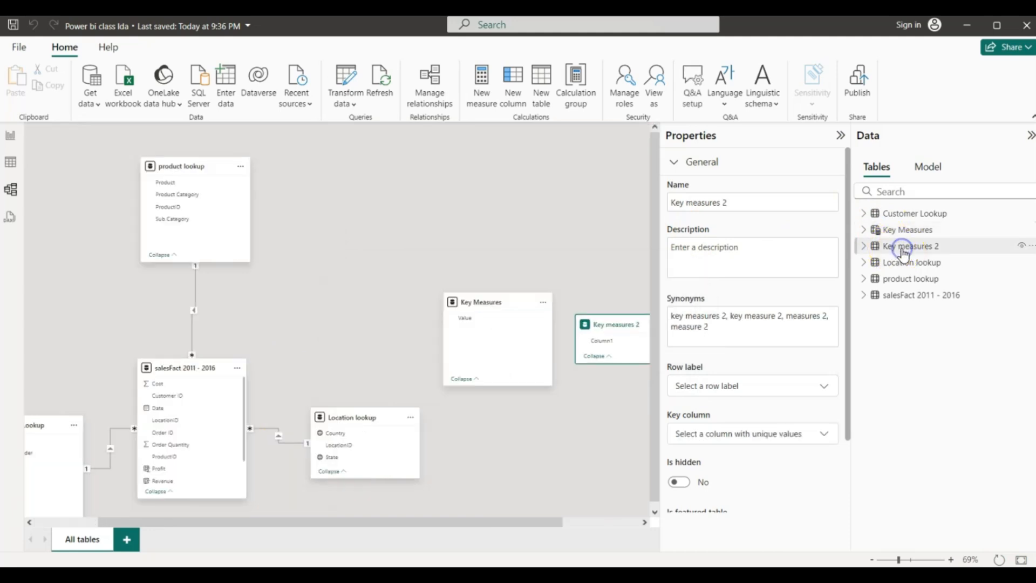
{"action": "right_click", "coordinate": [902, 249]}
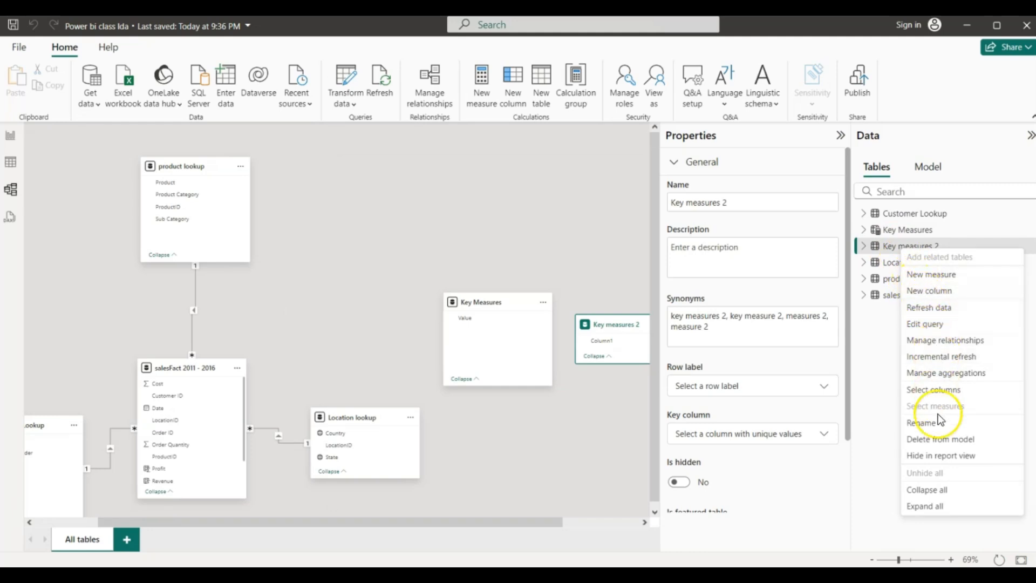
{"action": "left_click", "coordinate": [936, 446]}
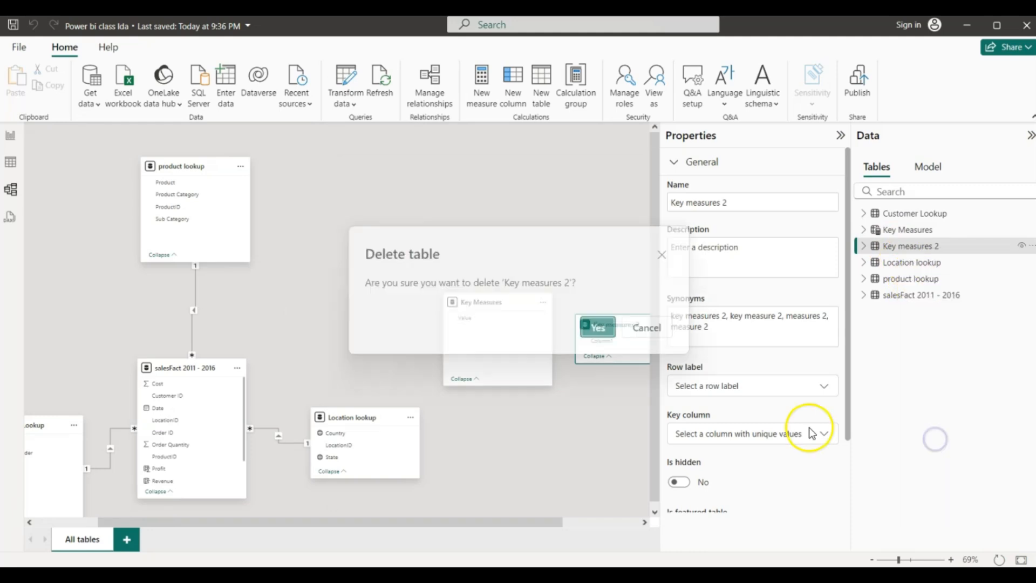
{"action": "left_click", "coordinate": [596, 328]}
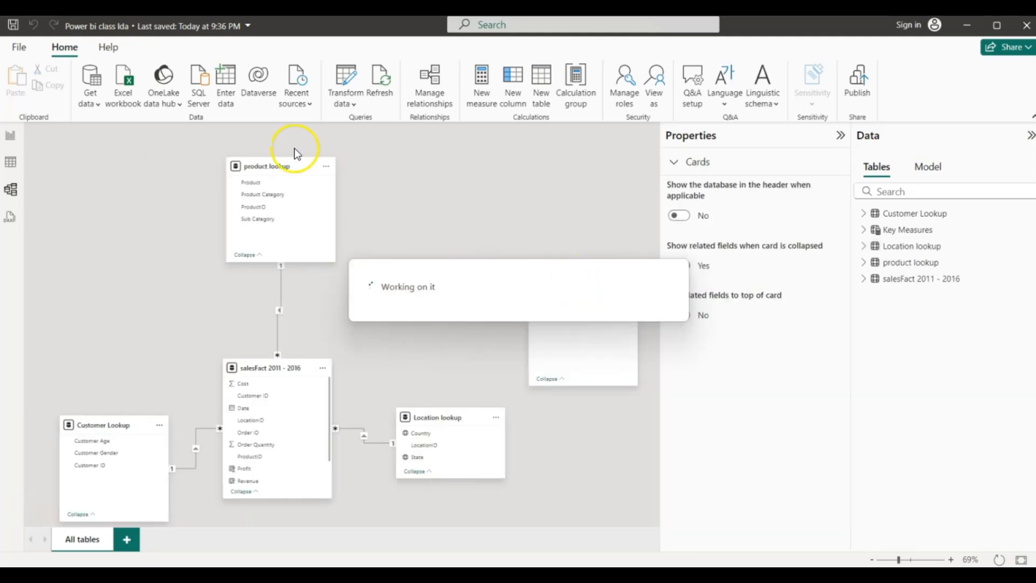
- Back on the report page, start a new measure in the Key Measures table
{"action": "left_click", "coordinate": [8, 139]}
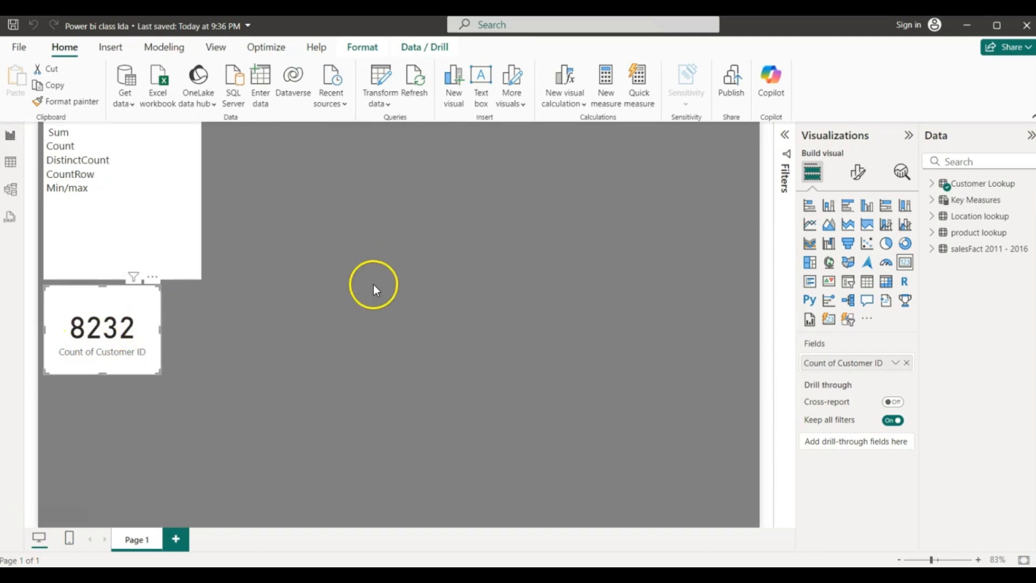
{"action": "right_click", "coordinate": [970, 199]}
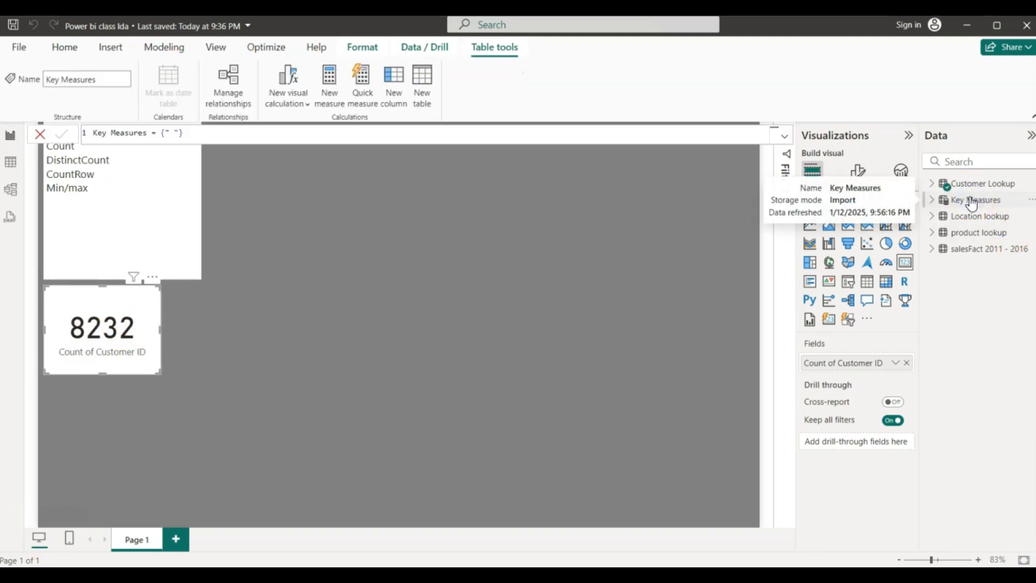
{"action": "right_click", "coordinate": [969, 198]}
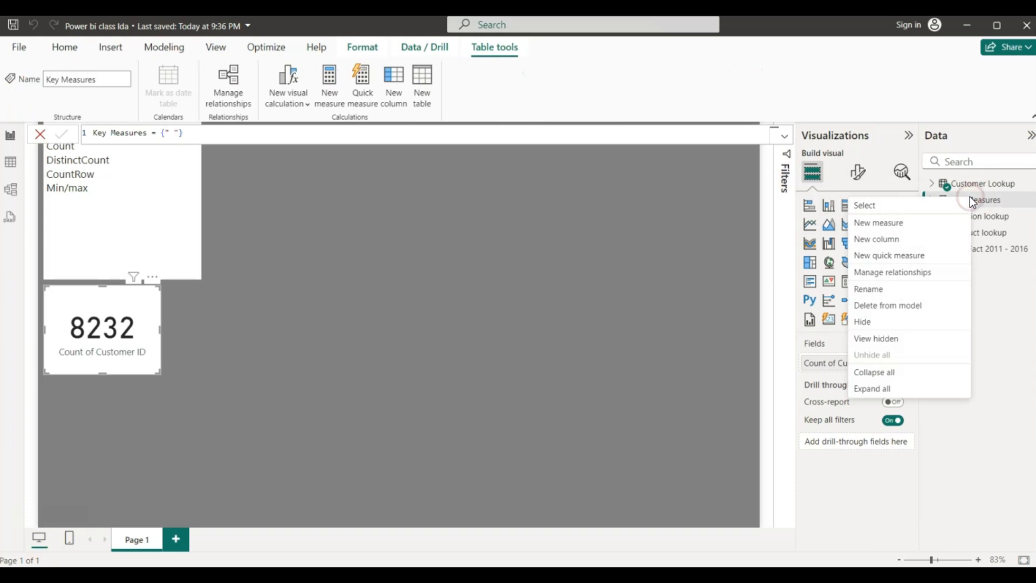
{"action": "left_click", "coordinate": [879, 226]}
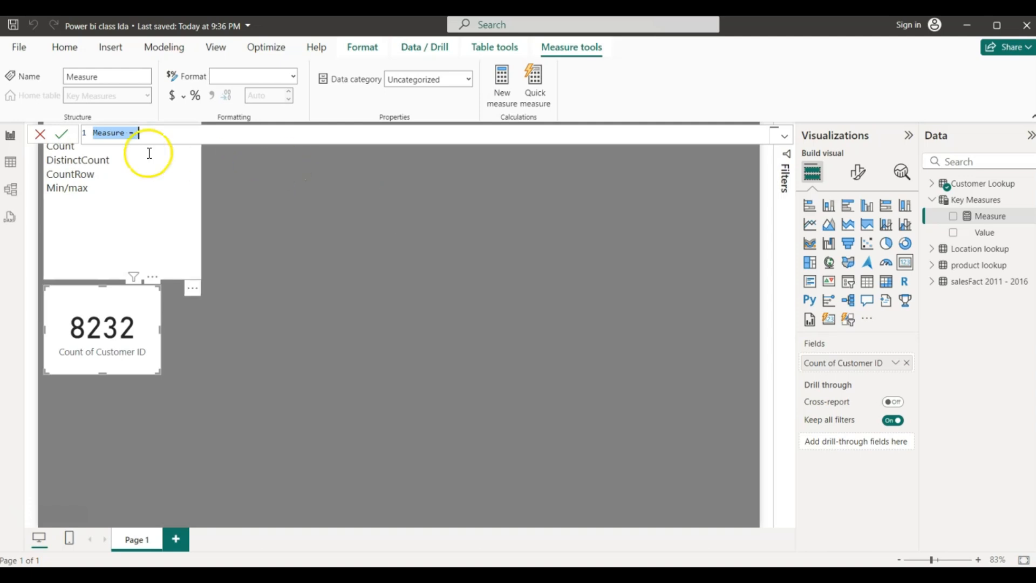
{"action": "left_click", "coordinate": [130, 133]}
{"action": "key", "text": "BackSpace"}
{"action": "key", "text": "BackSpace"}
{"action": "key", "text": "BackSpace"}
{"action": "key", "text": "BackSpace"}
{"action": "key", "text": "BackSpace"}
{"action": "key", "text": "BackSpace"}
{"action": "key", "text": "BackSpace"}
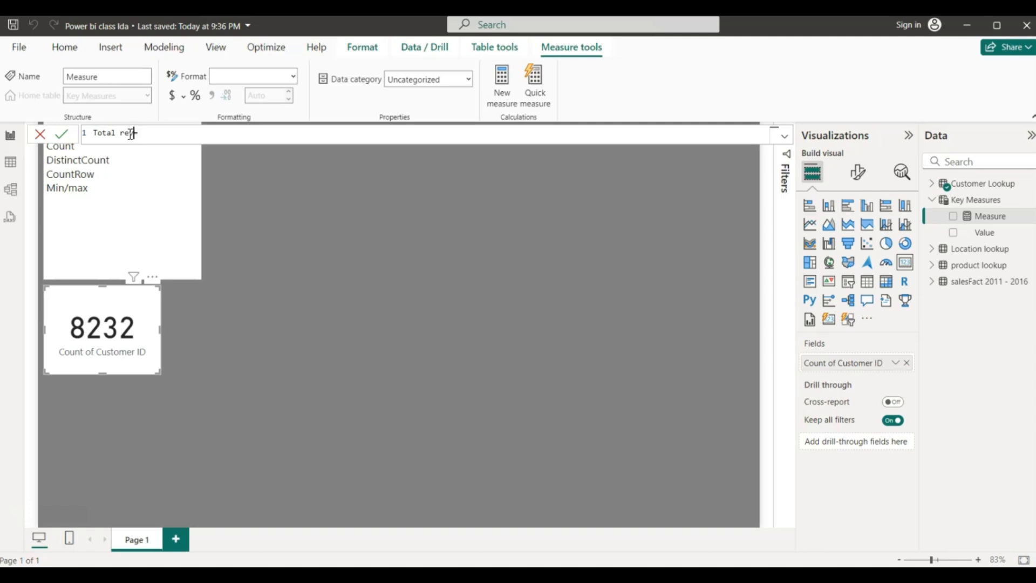
- Define Total revenue = SUM('salesFact 2011 - 2016'[Revenue]) and commit the measure
{"action": "left_click", "coordinate": [168, 132]}
{"action": "type", "text": "sum"}
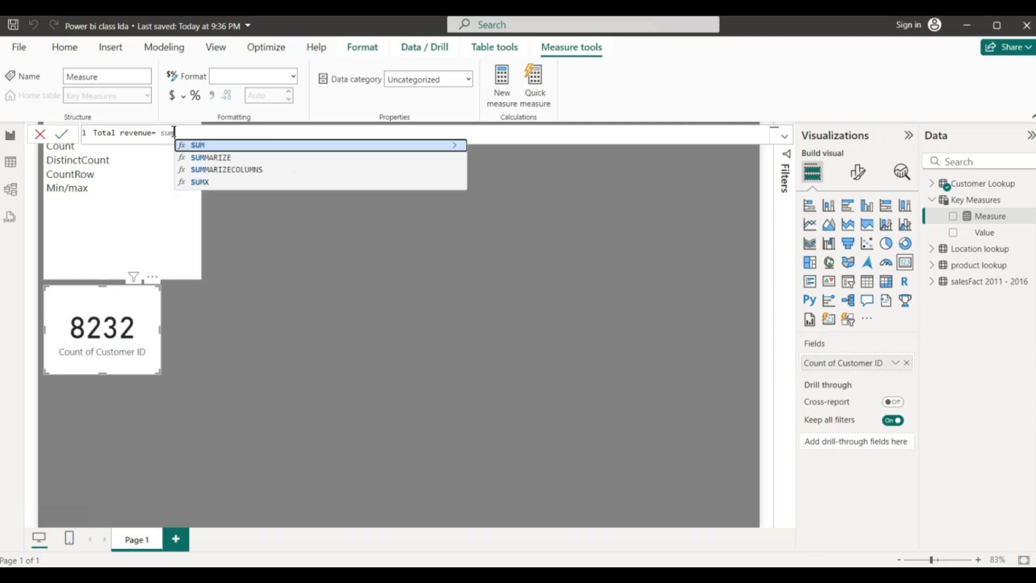
{"action": "left_click", "coordinate": [200, 149]}
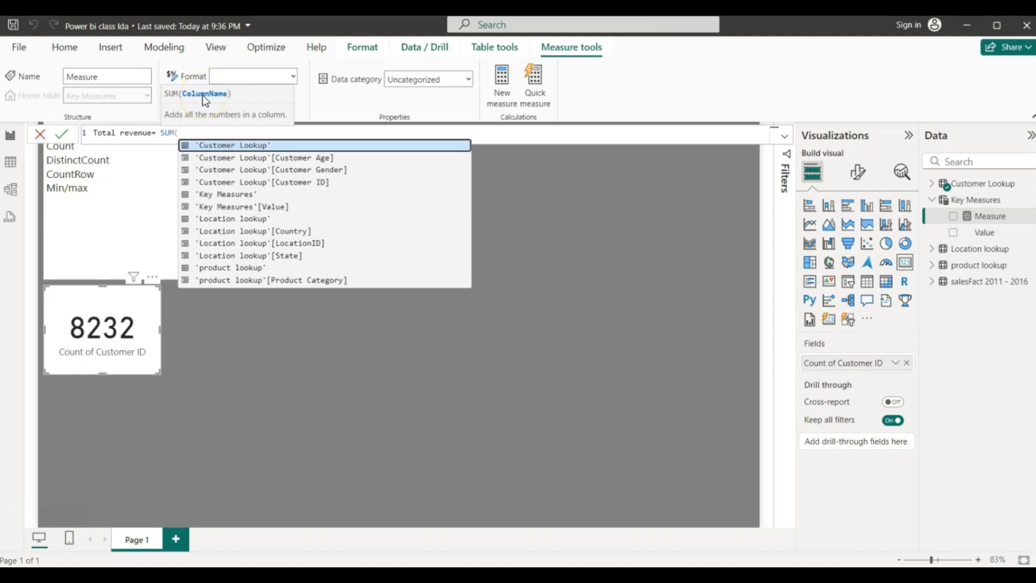
{"action": "left_click", "coordinate": [190, 131]}
{"action": "type", "text": "reven"}
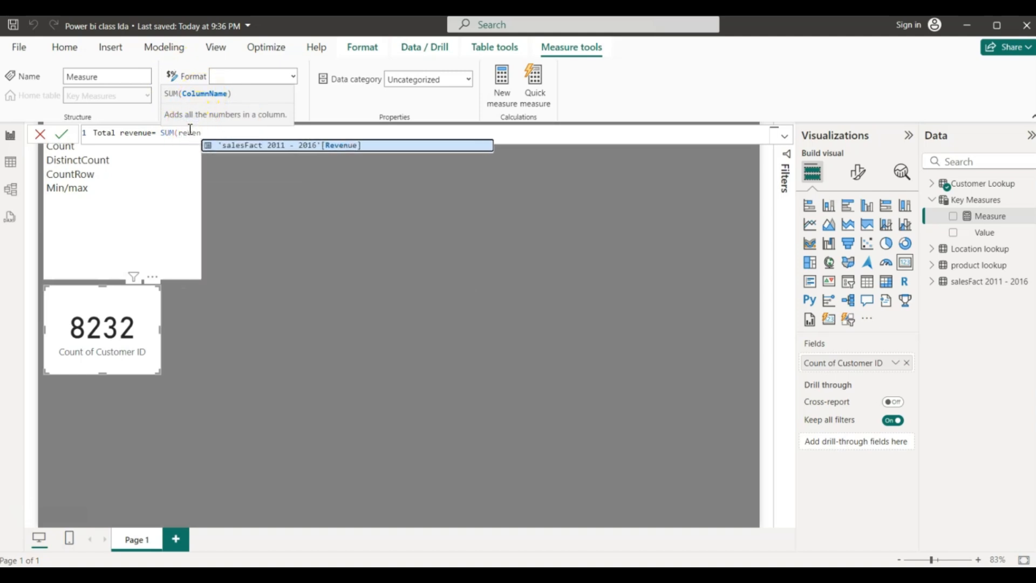
{"action": "left_click", "coordinate": [295, 154]}
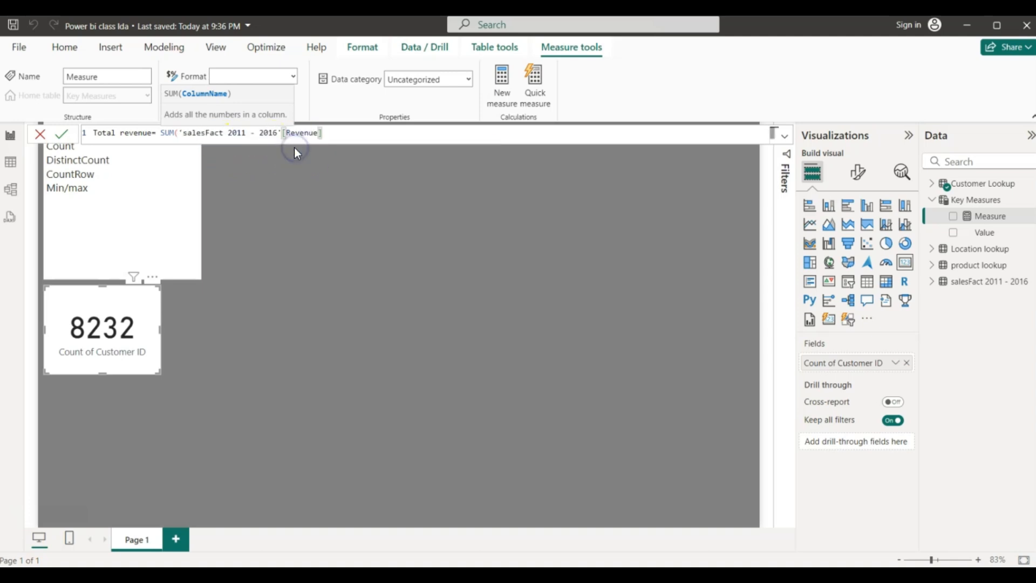
{"action": "type", "text": ")"}
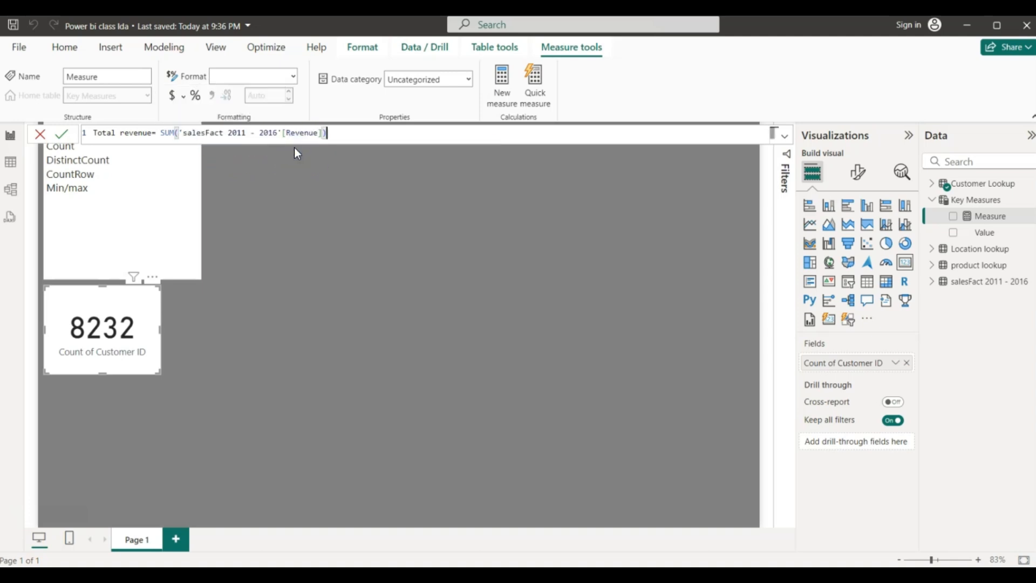
{"action": "left_click", "coordinate": [335, 234]}
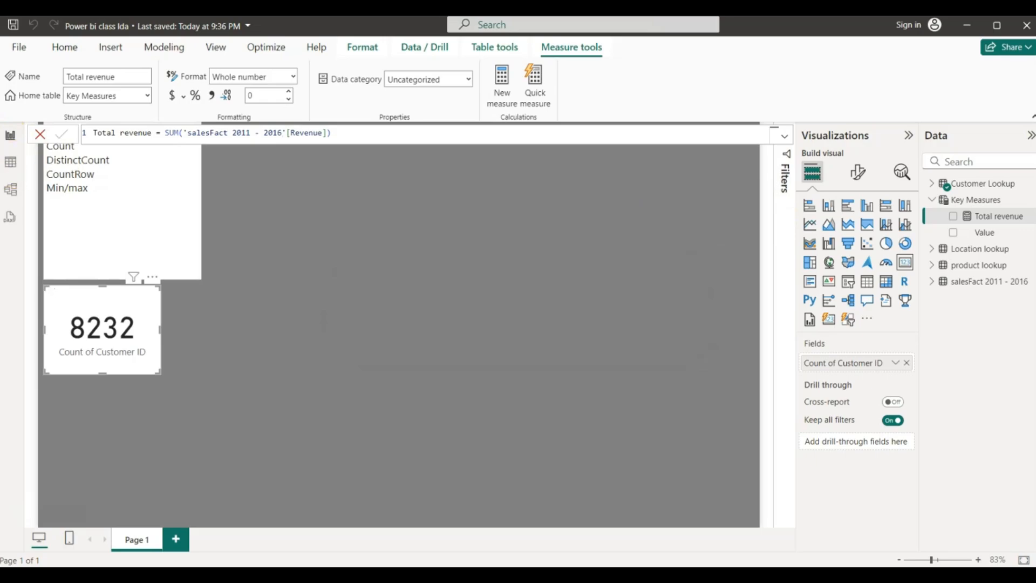
{"action": "left_click", "coordinate": [10, 162]}
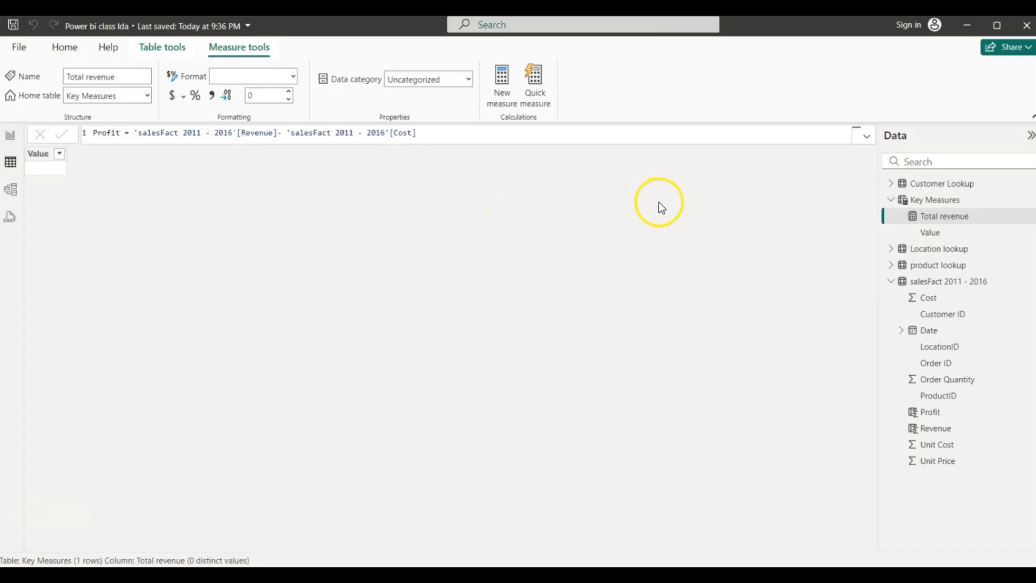
- Preview the Key Measures and salesFact 2011 - 2016 table rows, then return to the report page
{"action": "left_click", "coordinate": [938, 200]}
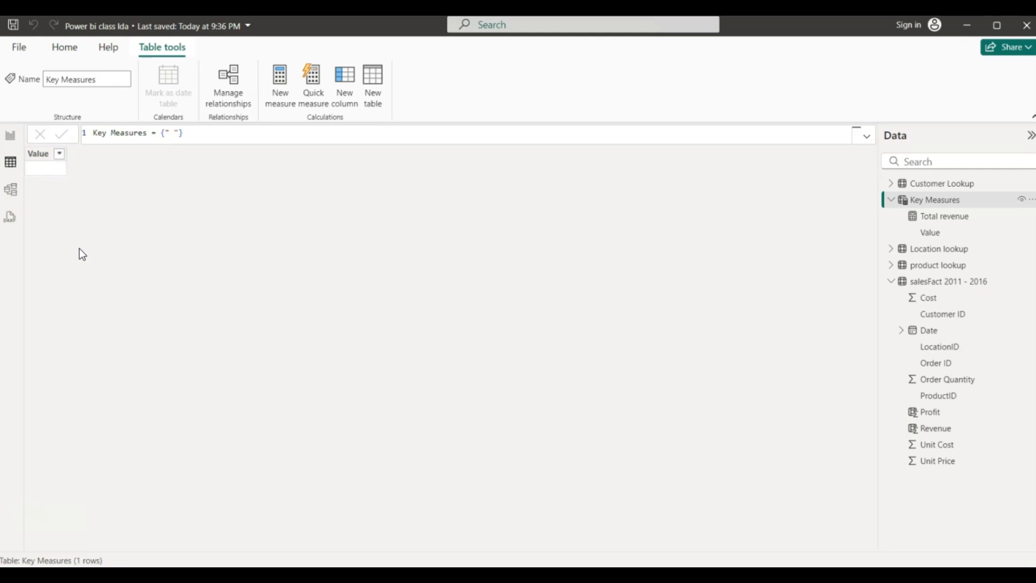
{"action": "left_click", "coordinate": [924, 284]}
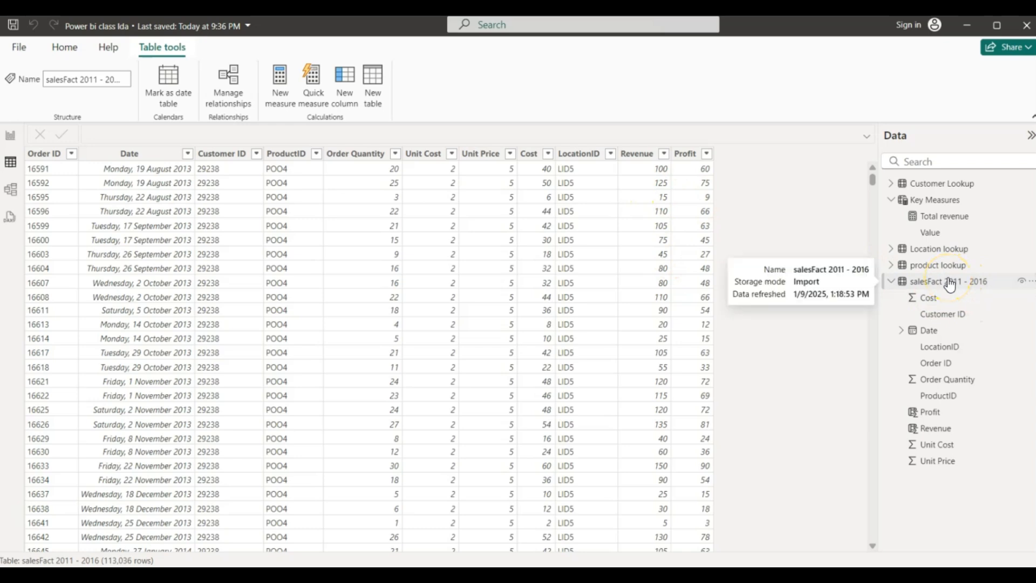
{"action": "left_click", "coordinate": [934, 280]}
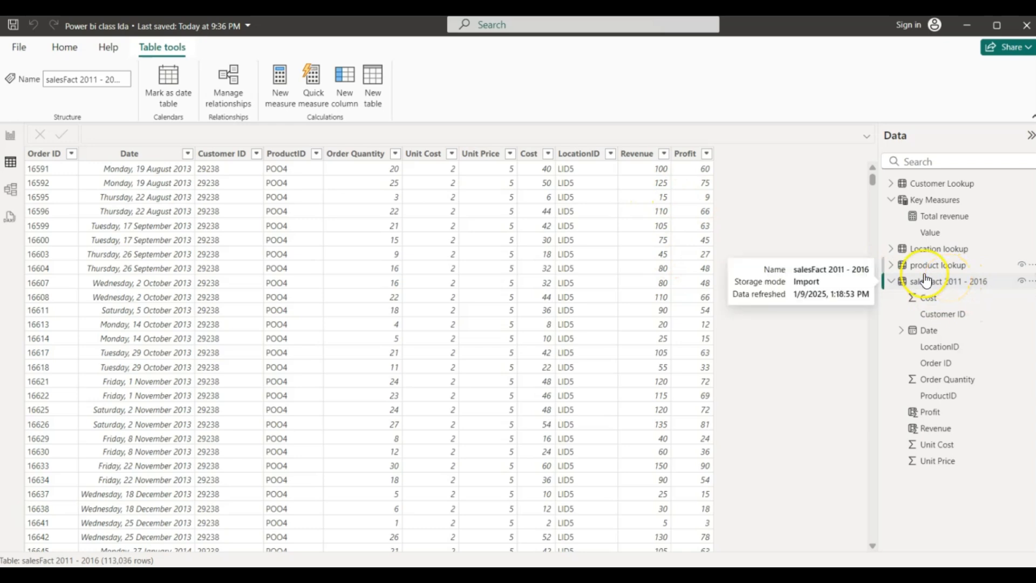
{"action": "left_click", "coordinate": [10, 135]}
- Add a Total revenue card (95M) and place a pasted duplicate beside it
{"action": "left_click", "coordinate": [252, 323]}
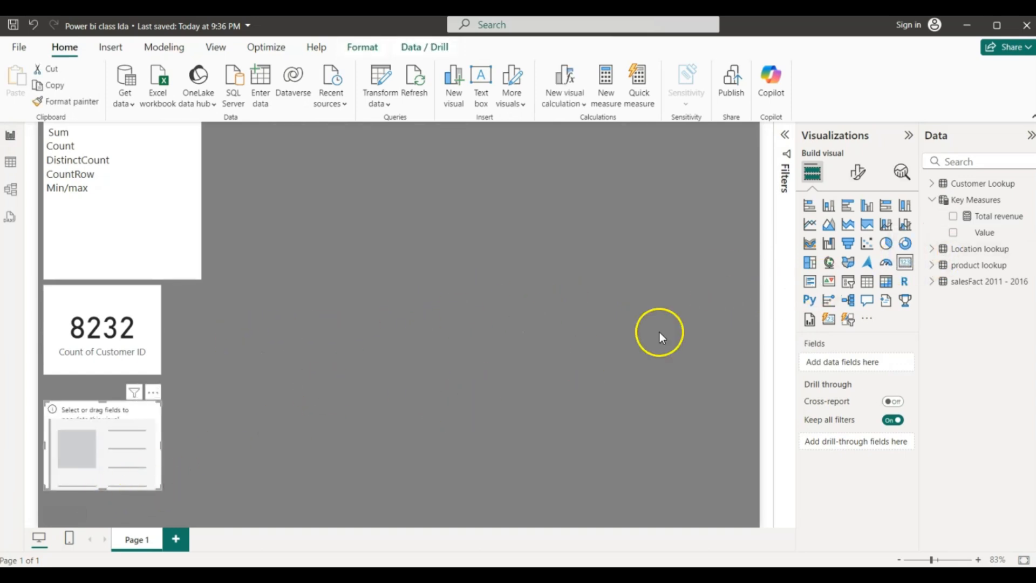
{"action": "left_click", "coordinate": [953, 217]}
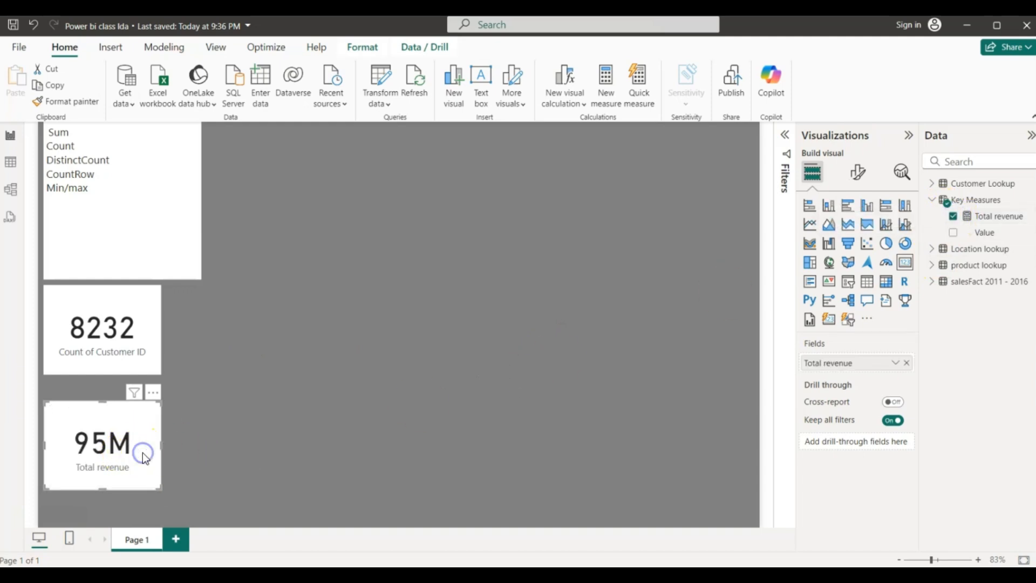
{"action": "key", "text": "ctrl+c"}
{"action": "key", "text": "ctrl+v"}
{"action": "left_click_drag", "start_coordinate": [143, 452], "coordinate": [262, 446]}
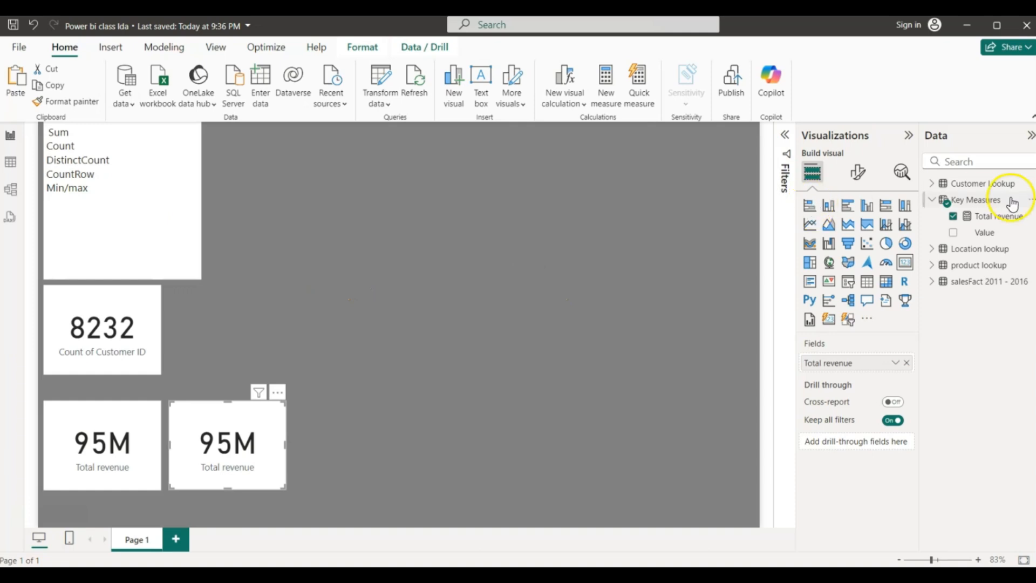
{"action": "left_click", "coordinate": [982, 200]}
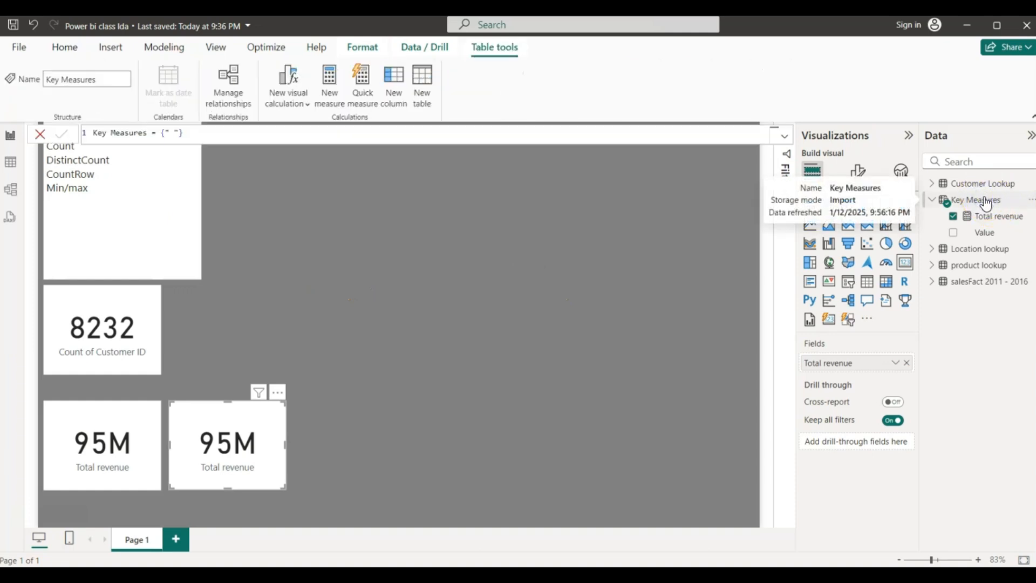
{"action": "right_click", "coordinate": [984, 201]}
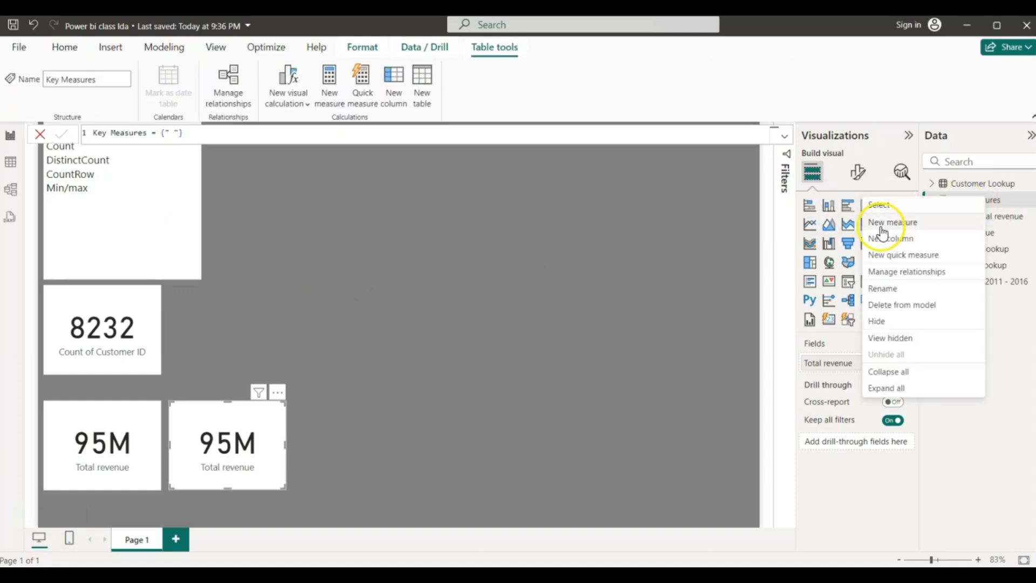
- Create the Key Measures measure Total Profit = SUM('salesFact 2011 - 2016'[Profit])
{"action": "left_click", "coordinate": [881, 224]}
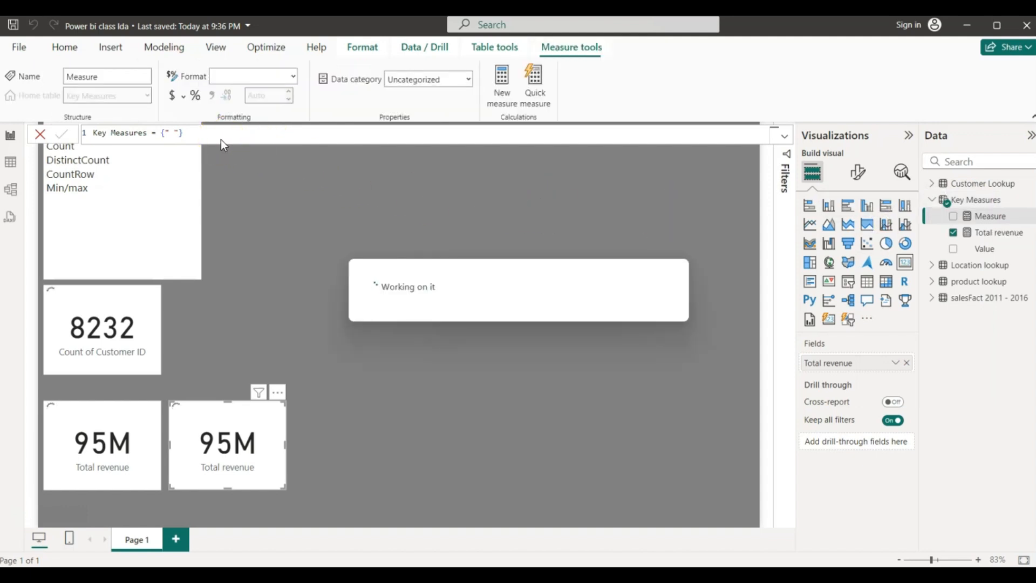
{"action": "left_click", "coordinate": [138, 133]}
{"action": "key", "text": "BackSpace"}
{"action": "key", "text": "BackSpace"}
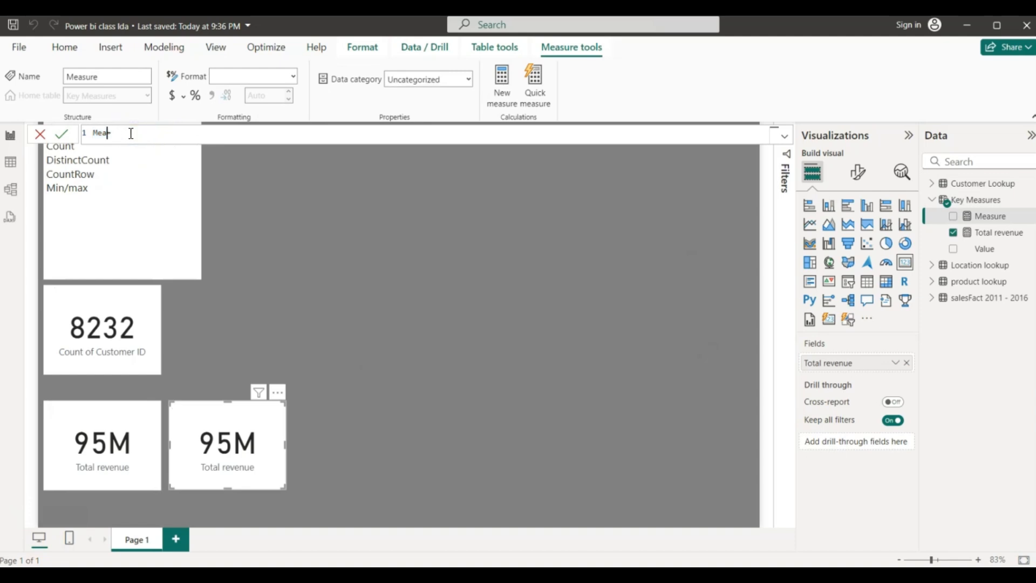
{"action": "key", "text": "BackSpace"}
{"action": "key", "text": "BackSpace"}
{"action": "key", "text": "BackSpace"}
{"action": "type", "text": "Total Profit = sum"}
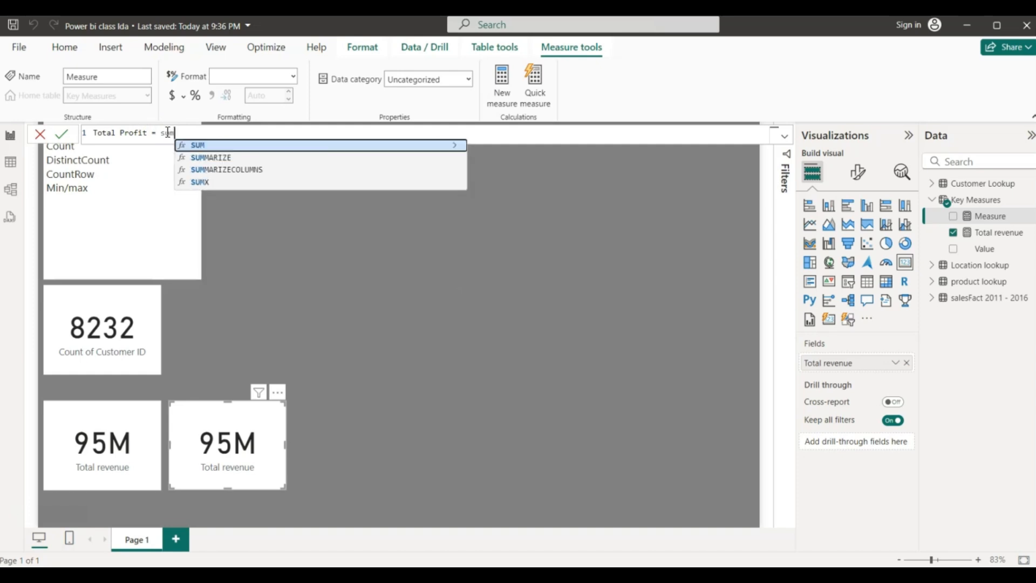
{"action": "left_click", "coordinate": [197, 145]}
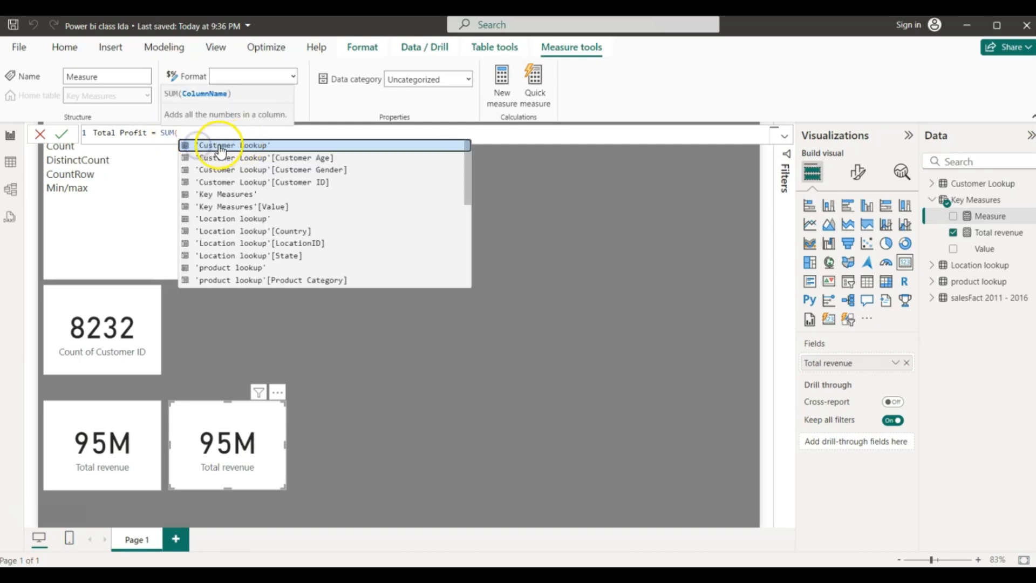
{"action": "type", "text": "profit"}
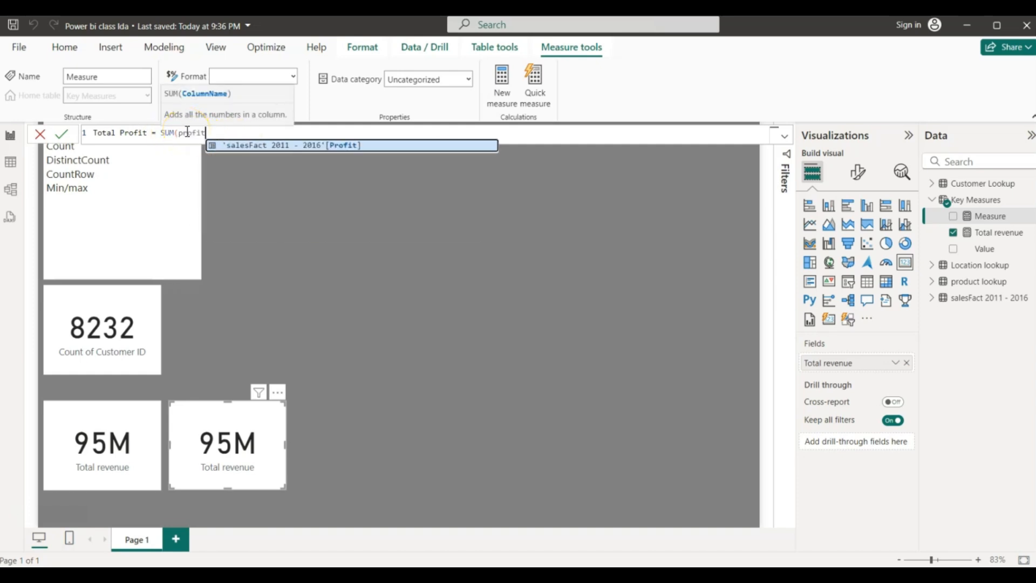
{"action": "left_click", "coordinate": [240, 145]}
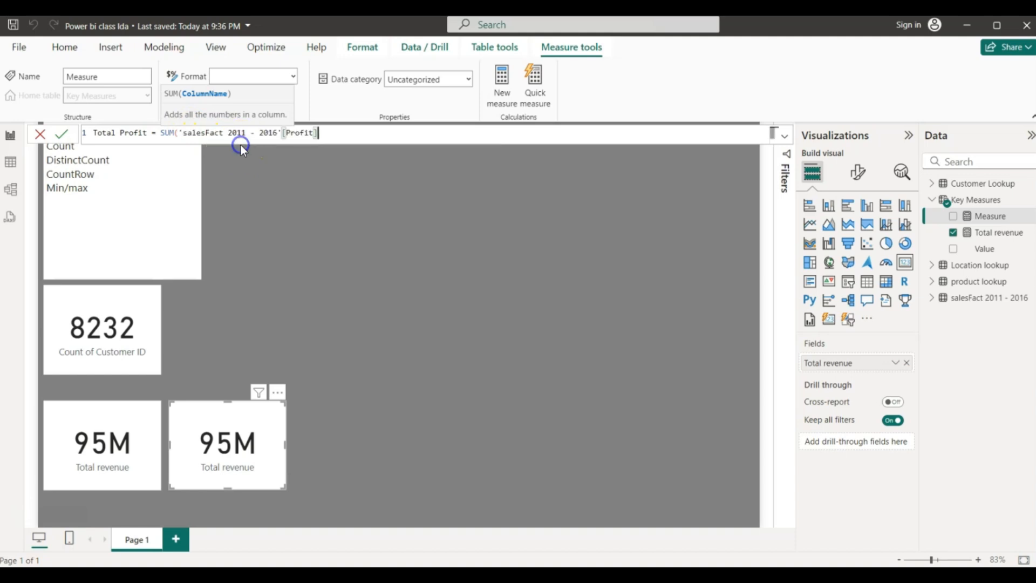
{"action": "type", "text": ")"}
{"action": "key", "text": "Return"}
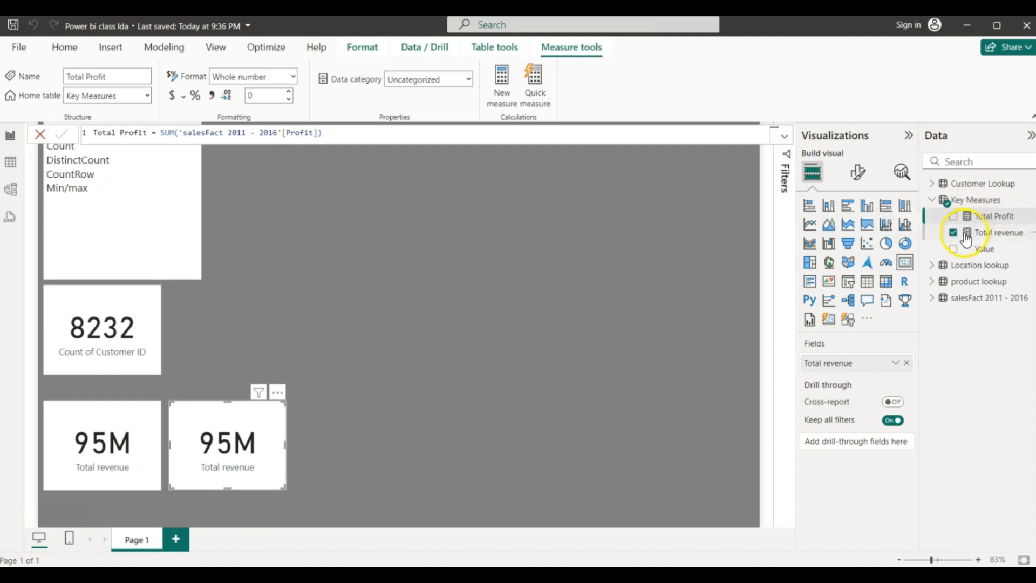
- Switch the duplicate card's field from Total revenue to Total Profit, showing 42M
{"action": "left_click", "coordinate": [930, 299]}
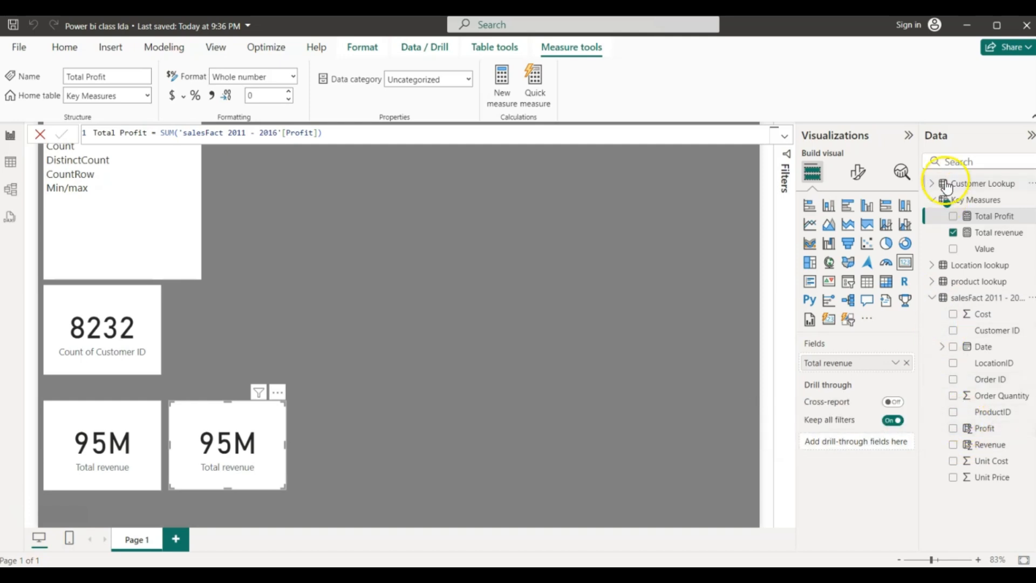
{"action": "left_click", "coordinate": [953, 231]}
{"action": "left_click", "coordinate": [953, 217]}
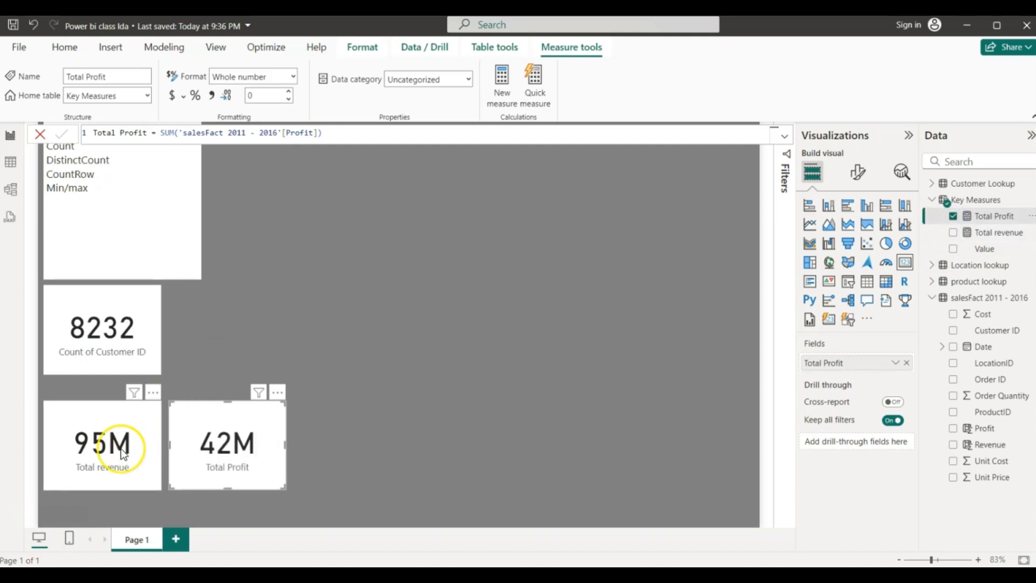
- Rename Total revenue to Avg revenue and change SUM to AVERAGE, so the card shows 842
{"action": "left_click", "coordinate": [978, 237]}
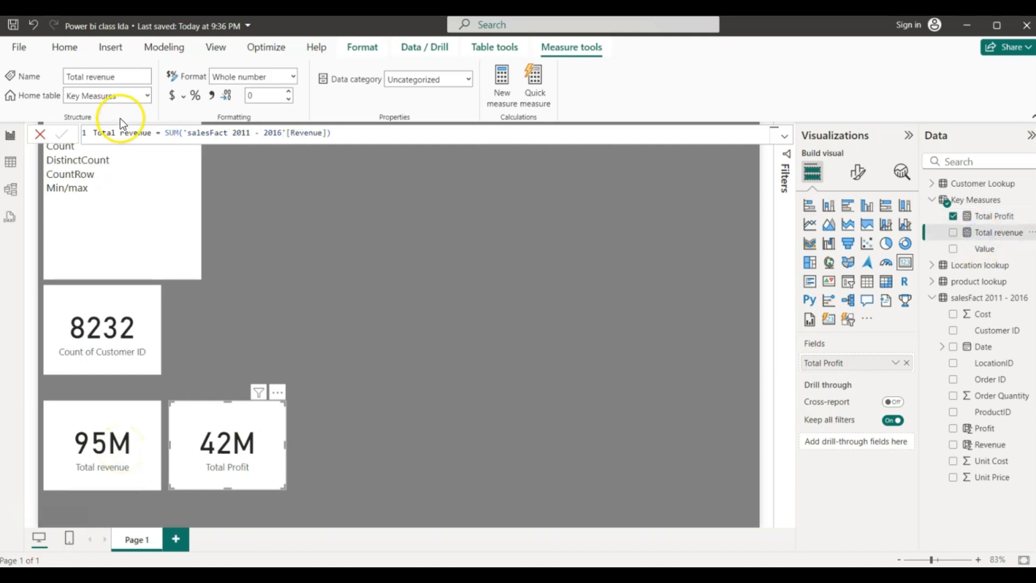
{"action": "double_click", "coordinate": [114, 131]}
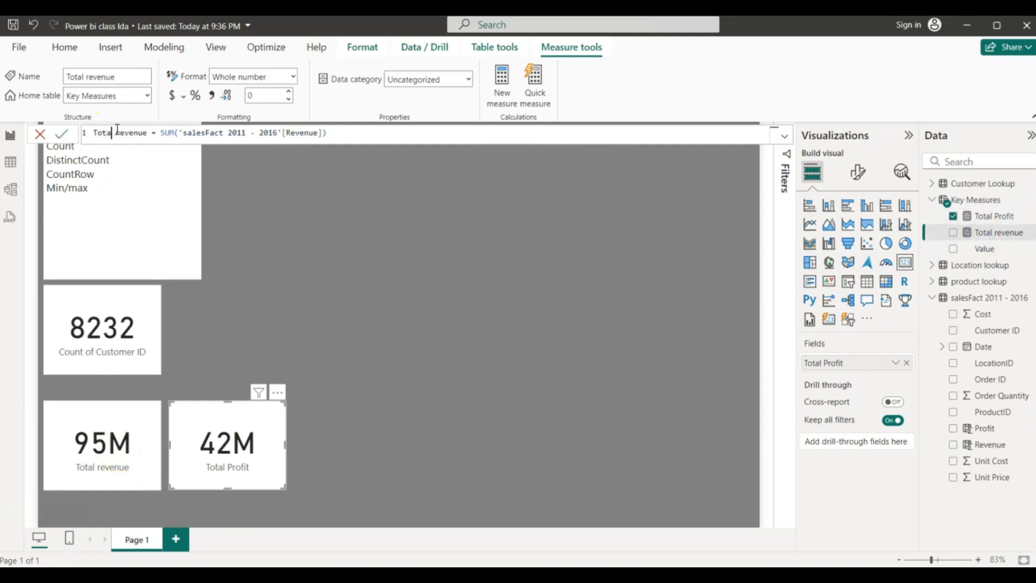
{"action": "key", "text": "BackSpace"}
{"action": "type", "text": "Avg"}
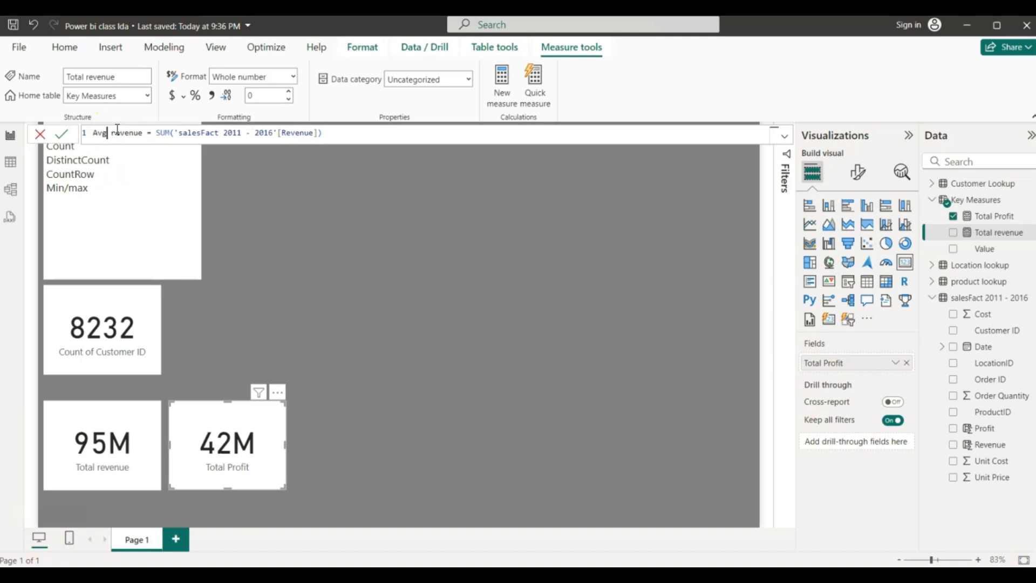
{"action": "left_click", "coordinate": [169, 132]}
{"action": "key", "text": "BackSpace"}
{"action": "key", "text": "BackSpace"}
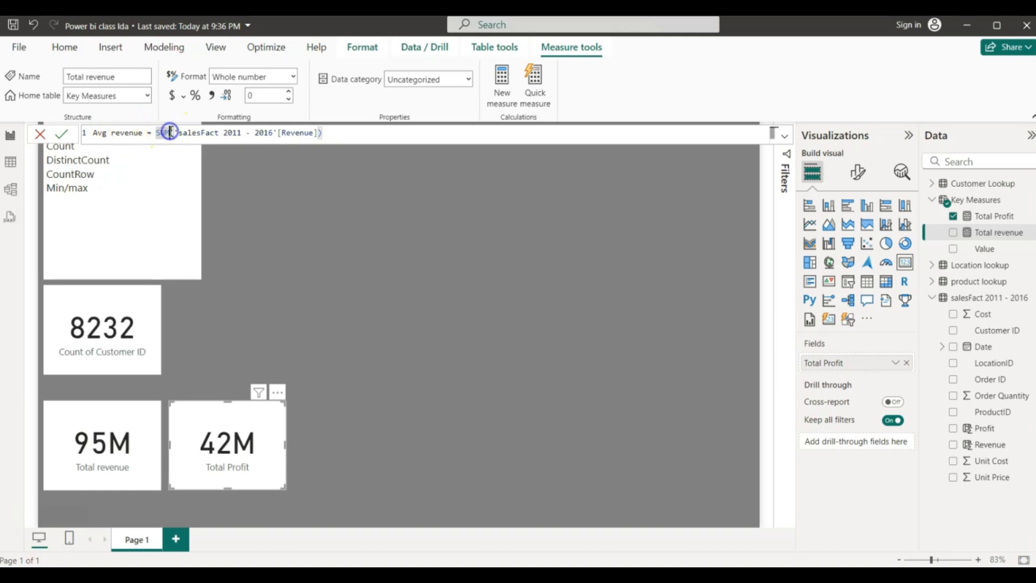
{"action": "key", "text": "BackSpace"}
{"action": "key", "text": "BackSpace"}
{"action": "type", "text": "Ave"}
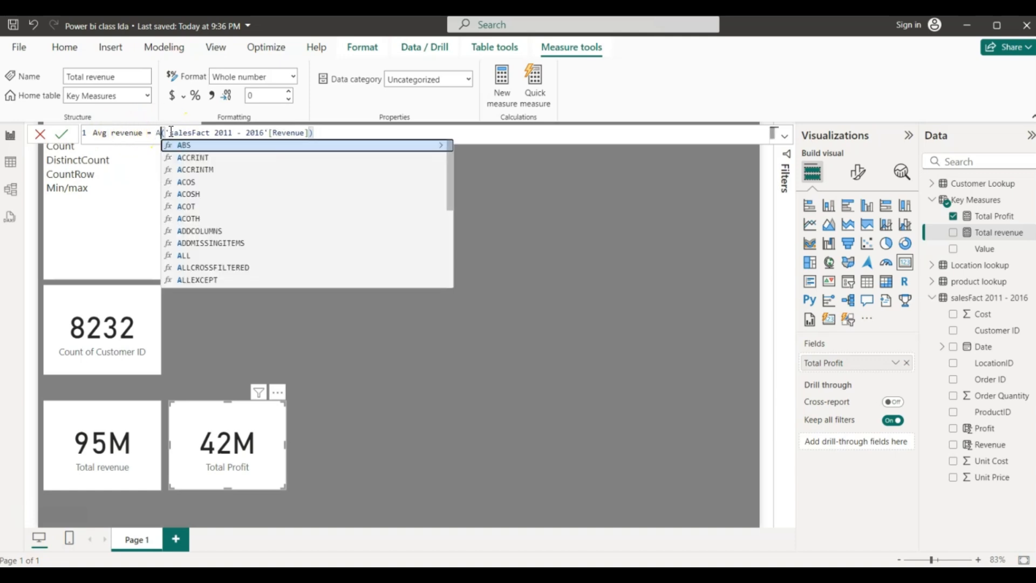
{"action": "type", "text": "r"}
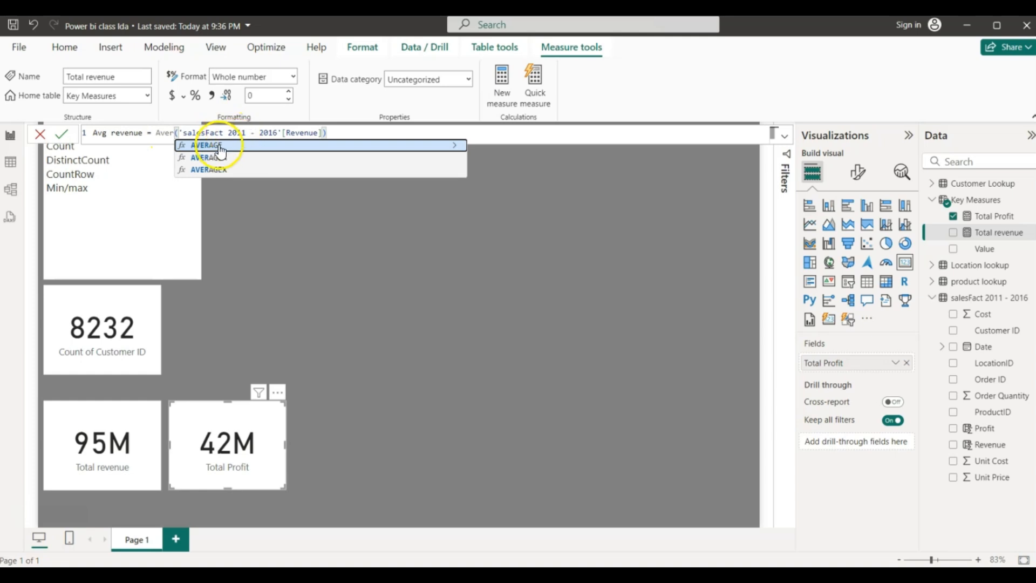
{"action": "left_click", "coordinate": [220, 150]}
{"action": "left_click", "coordinate": [348, 131]}
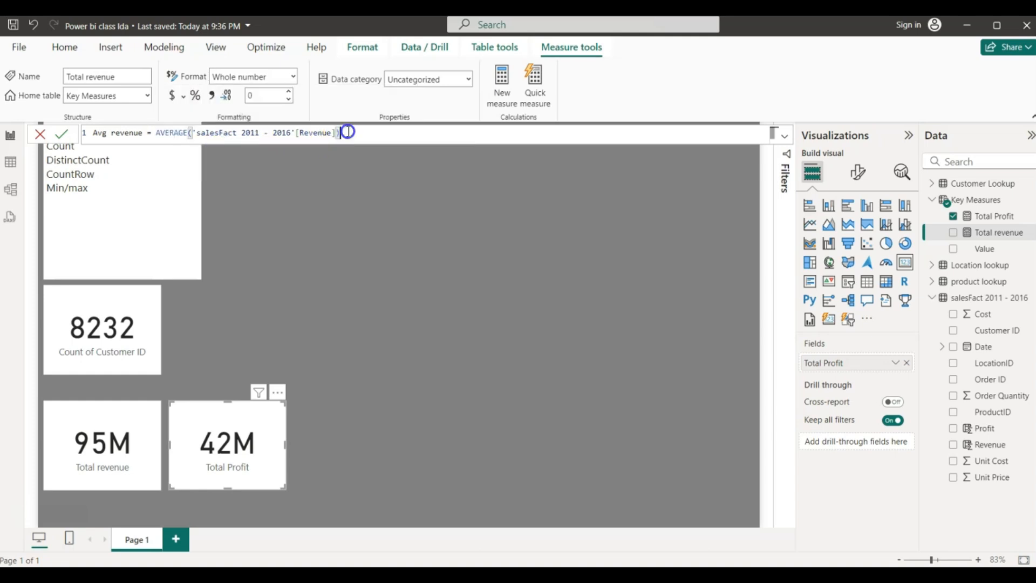
{"action": "key", "text": "Return"}
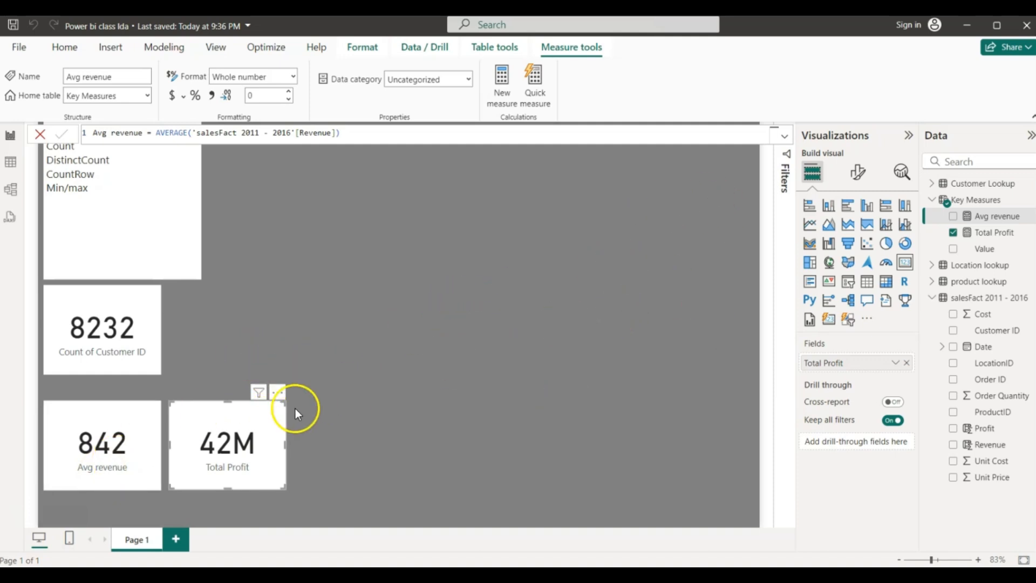
{"action": "left_click", "coordinate": [936, 201]}
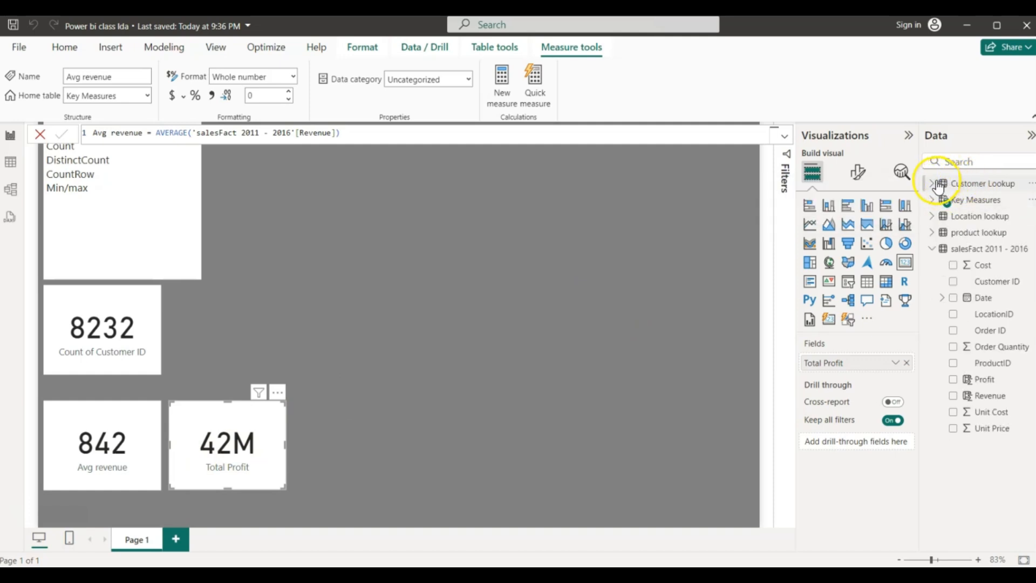
{"action": "left_click", "coordinate": [936, 185]}
{"action": "left_click", "coordinate": [932, 183]}
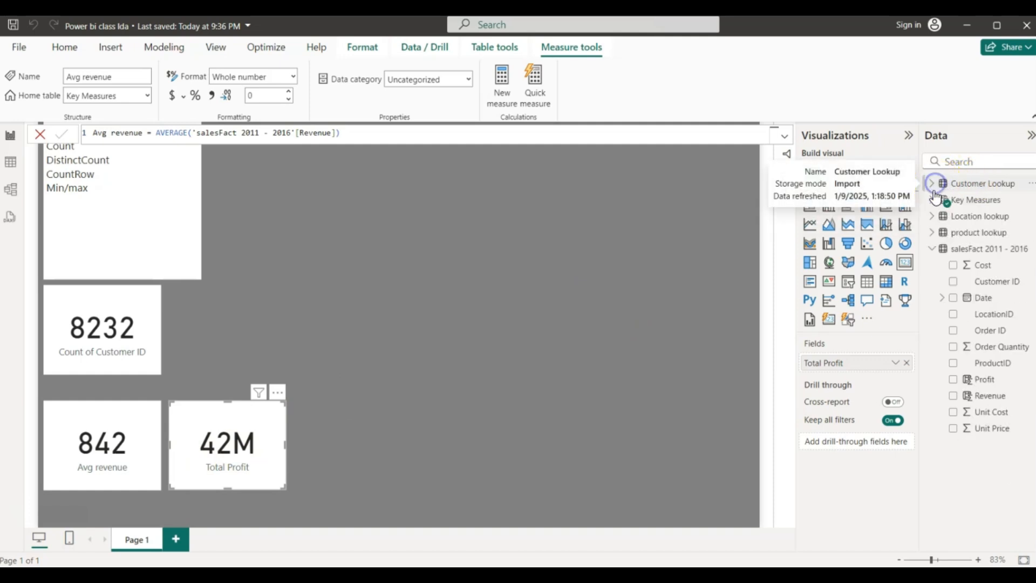
{"action": "left_click", "coordinate": [932, 249]}
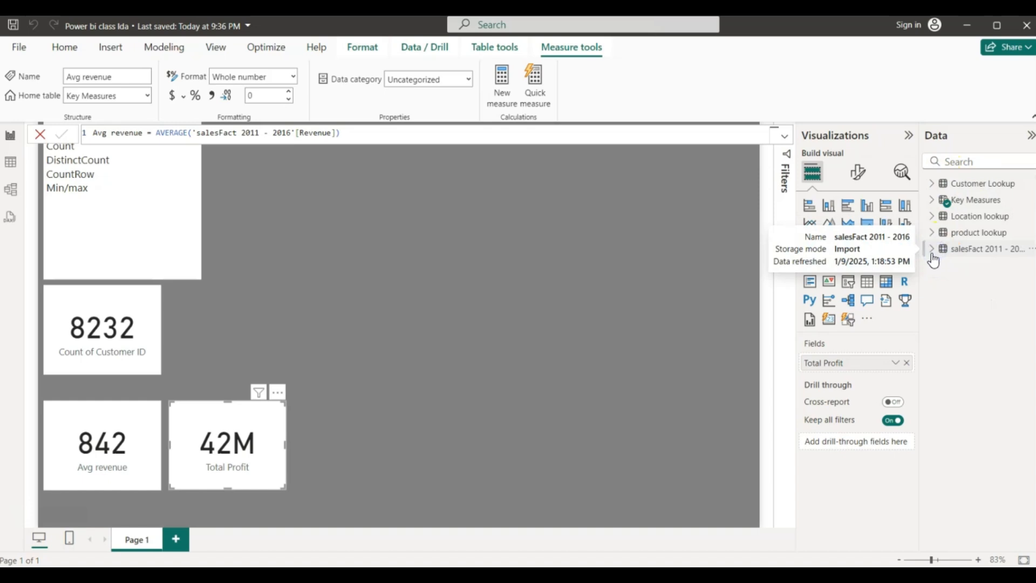
{"action": "left_click", "coordinate": [932, 250]}
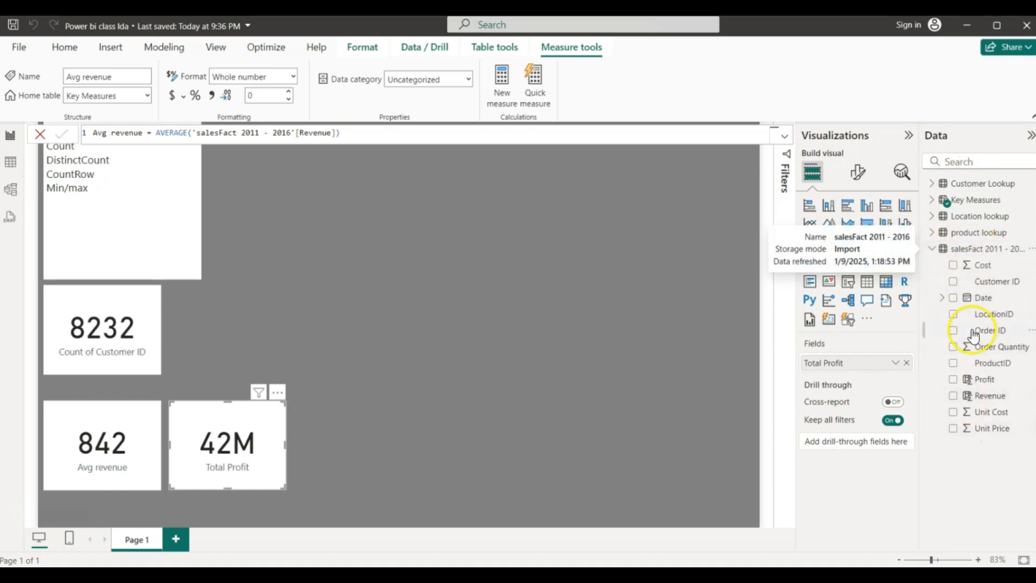
{"action": "left_click", "coordinate": [952, 184]}
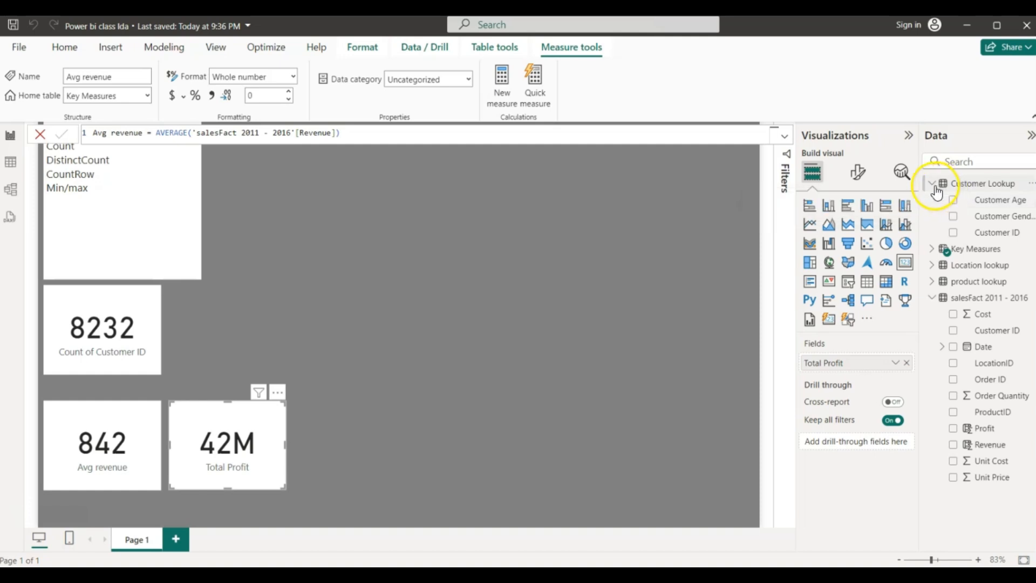
{"action": "left_click", "coordinate": [952, 184]}
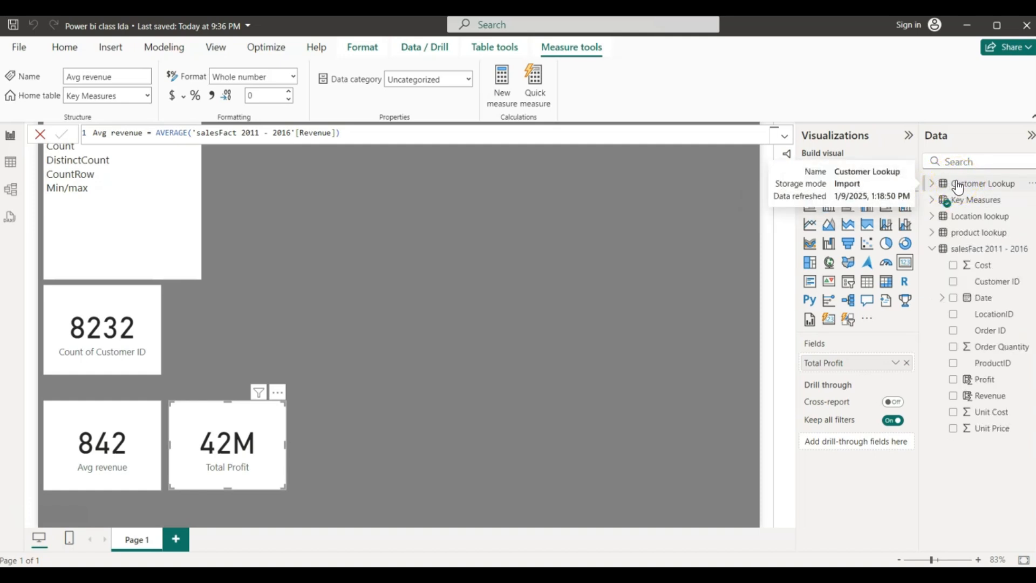
{"action": "left_click", "coordinate": [931, 249]}
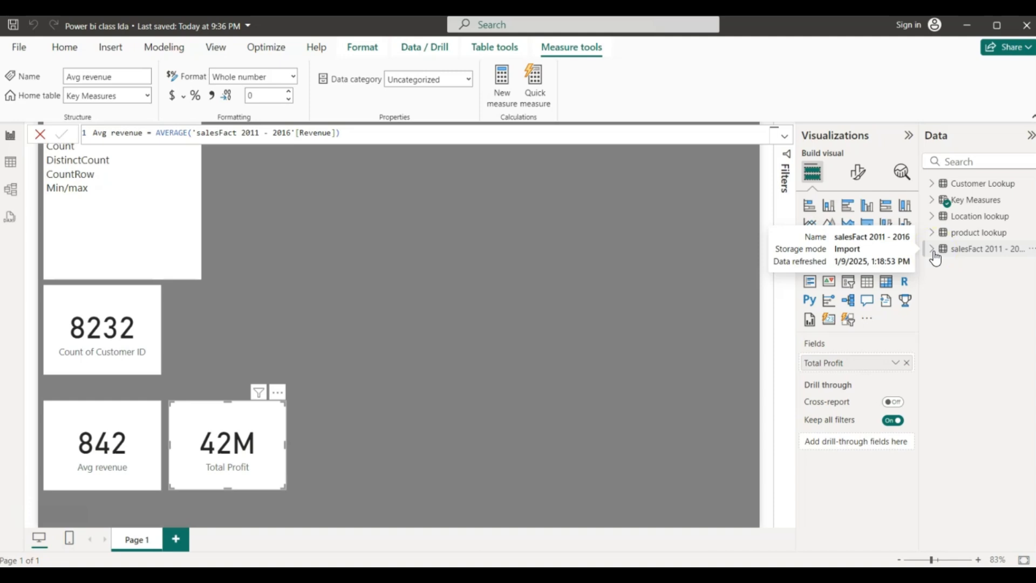
{"action": "left_click", "coordinate": [931, 252]}
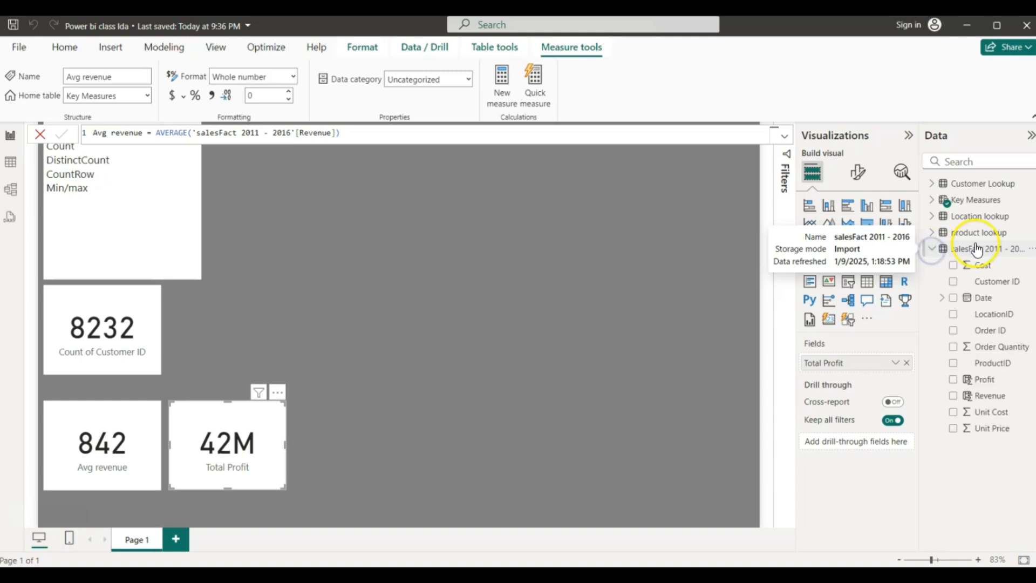
- Create the Key Measures measure Total Customers = COUNT('Customer Lookup'[Customer ID])
{"action": "right_click", "coordinate": [961, 203]}
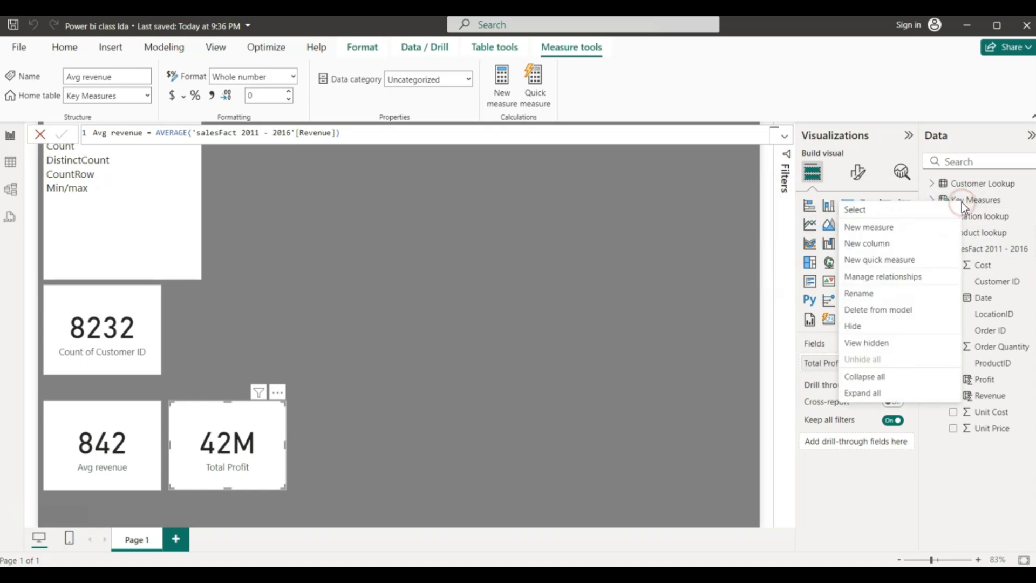
{"action": "left_click", "coordinate": [863, 229]}
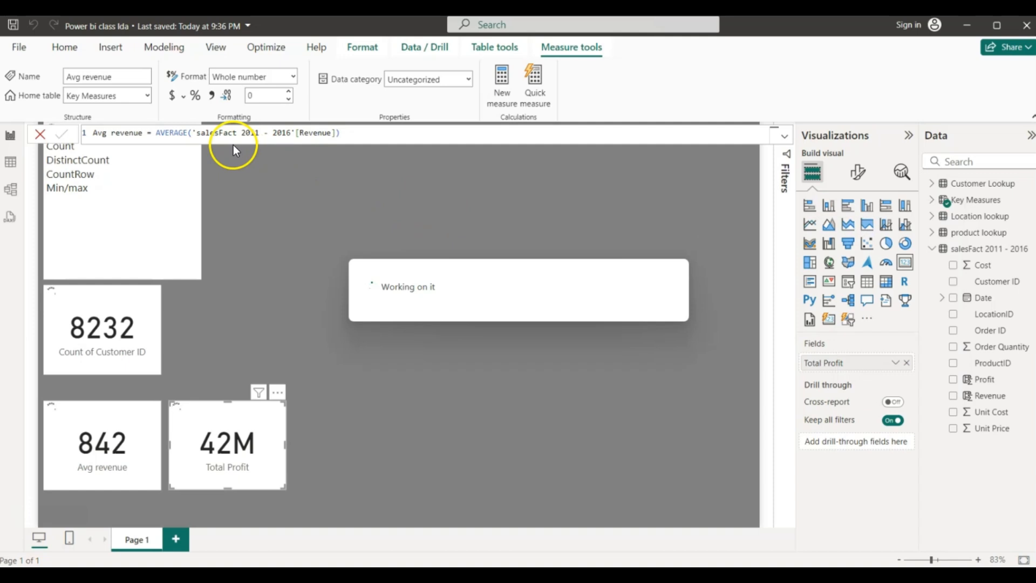
{"action": "left_click", "coordinate": [127, 137]}
{"action": "key", "text": "BackSpace"}
{"action": "key", "text": "BackSpace"}
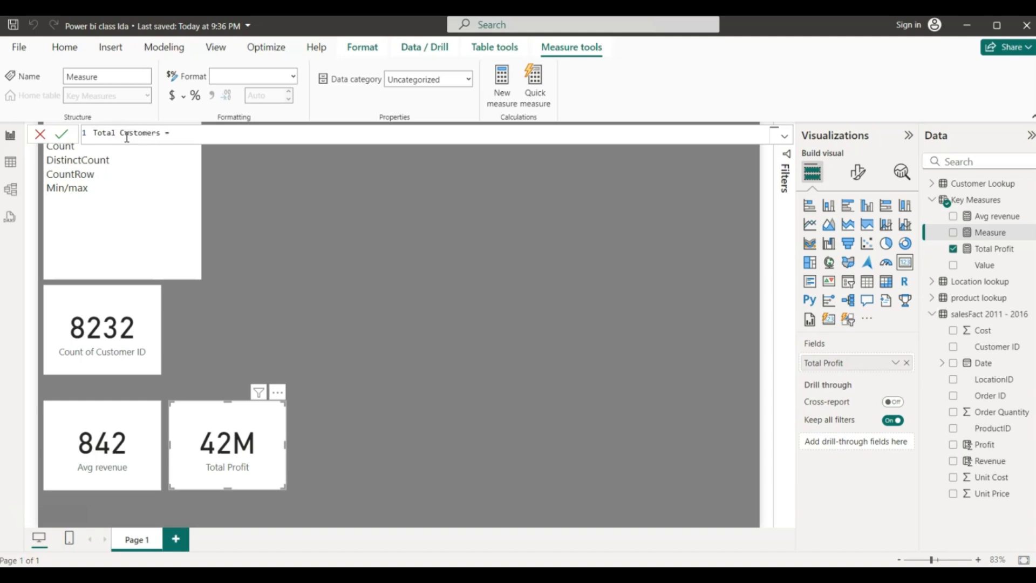
{"action": "left_click", "coordinate": [180, 133]}
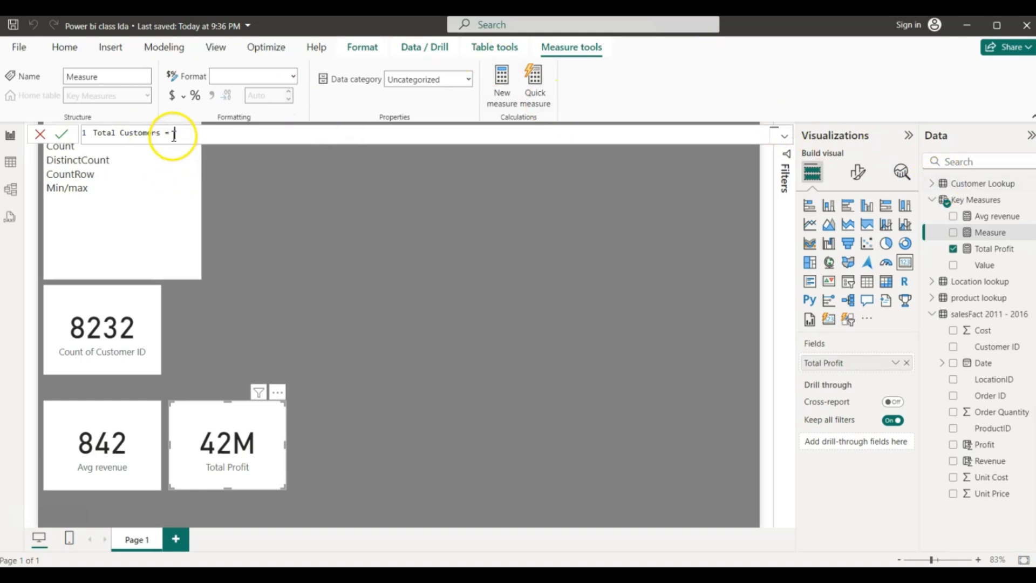
{"action": "type", "text": "Count"}
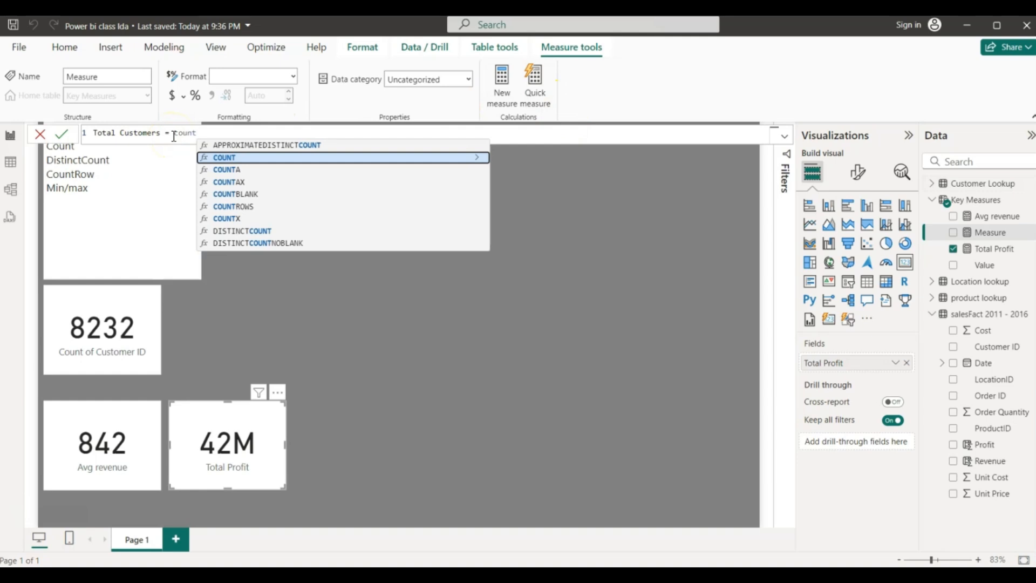
{"action": "key", "text": "Tab"}
{"action": "left_click", "coordinate": [214, 132]}
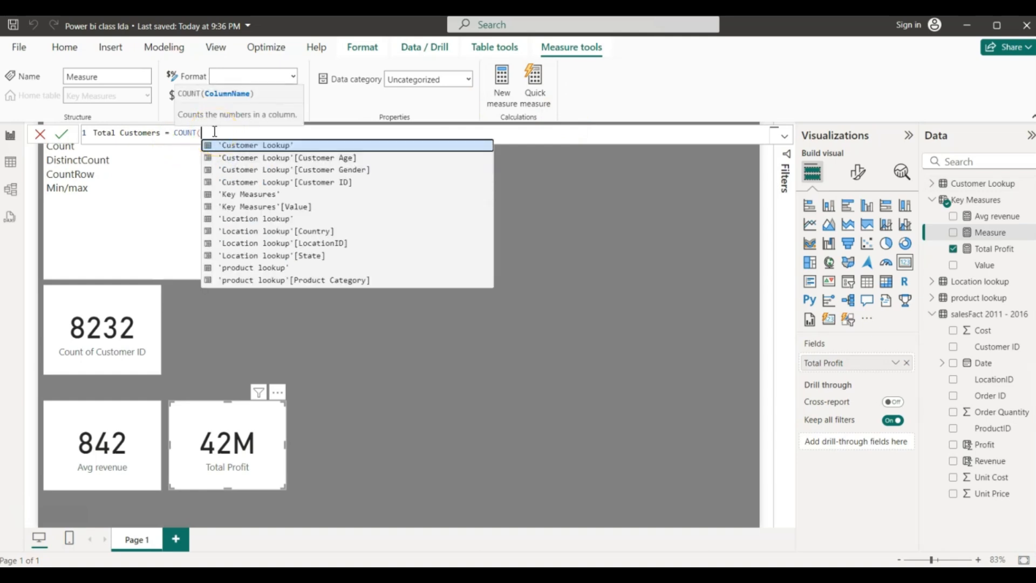
{"action": "type", "text": "cust"}
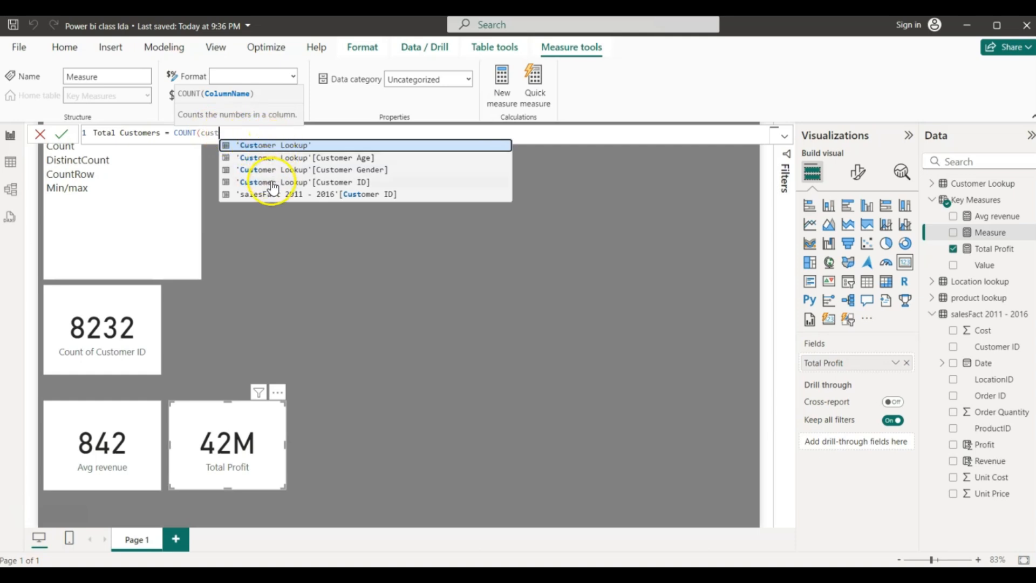
{"action": "left_click", "coordinate": [271, 182]}
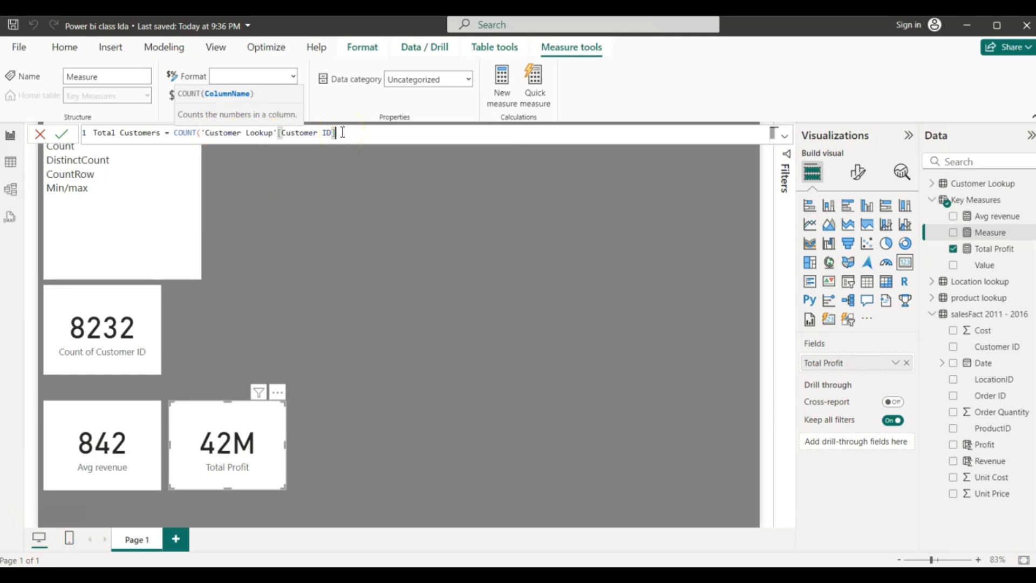
{"action": "type", "text": ")"}
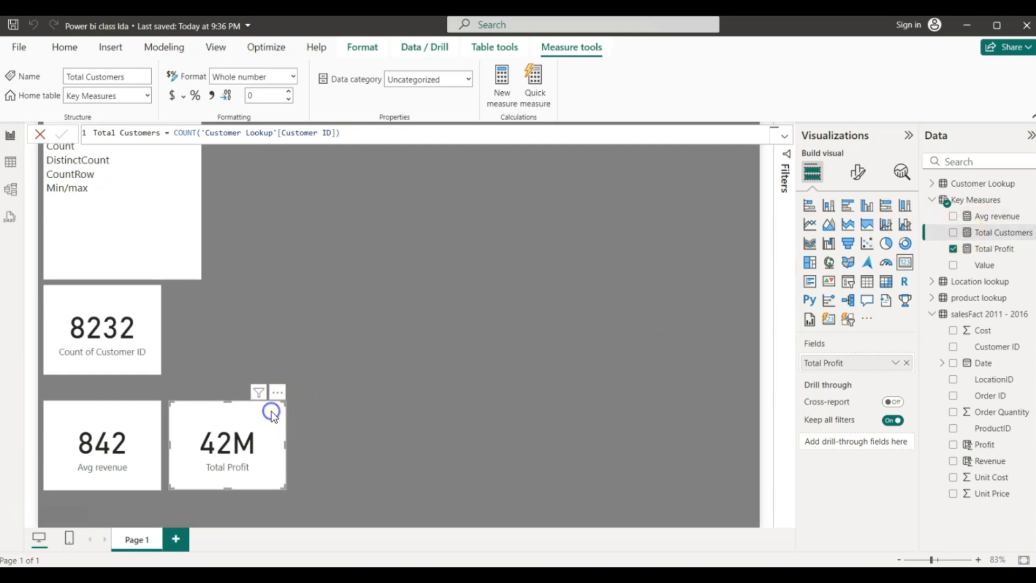
- Duplicate the Total Profit card to its right and switch it to show Total Customers
{"action": "key", "text": "ctrl+c"}
{"action": "key", "text": "ctrl+v"}
{"action": "left_click_drag", "start_coordinate": [272, 412], "coordinate": [402, 407]}
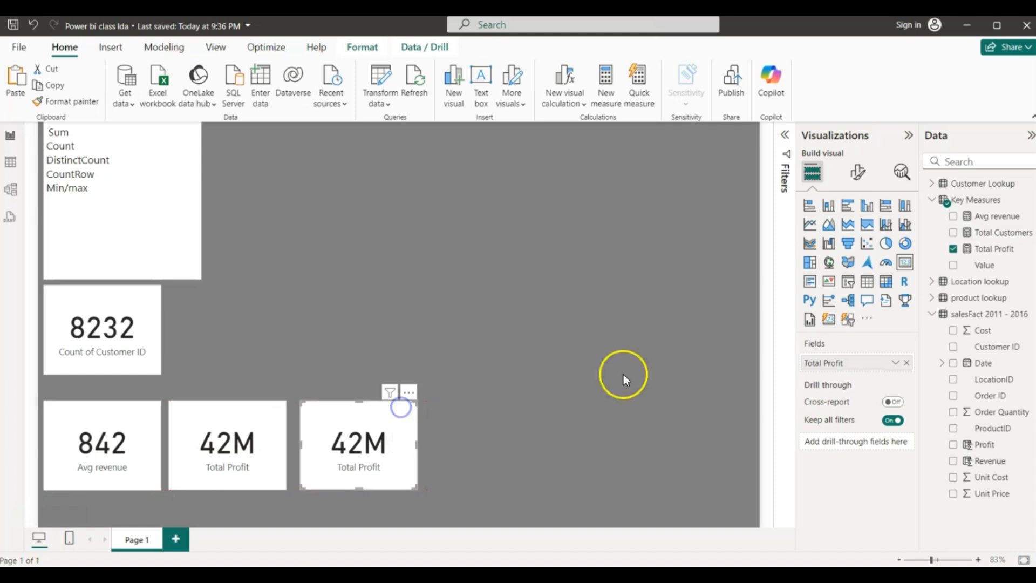
{"action": "left_click", "coordinate": [964, 258]}
{"action": "left_click", "coordinate": [952, 248]}
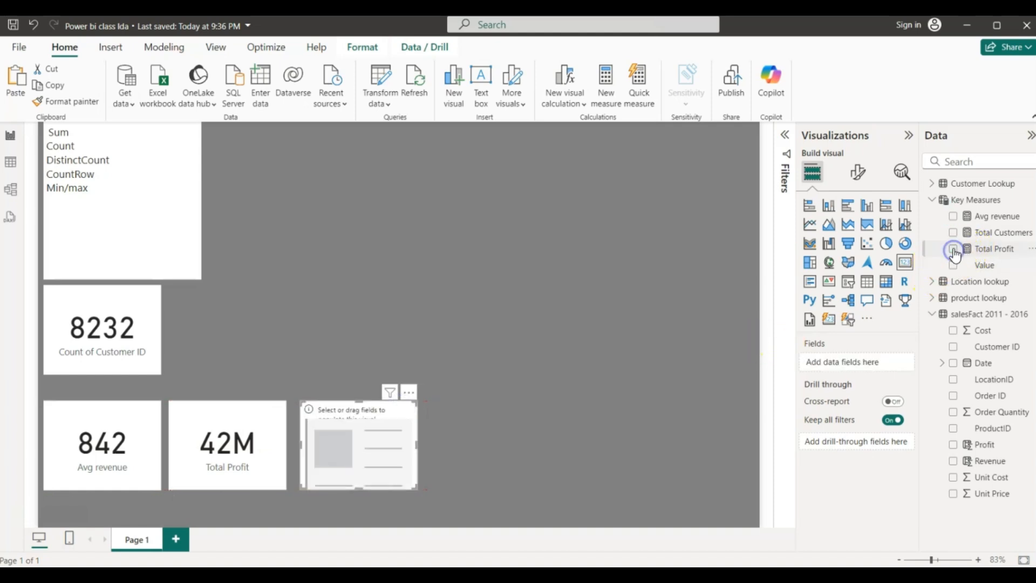
{"action": "left_click", "coordinate": [953, 233]}
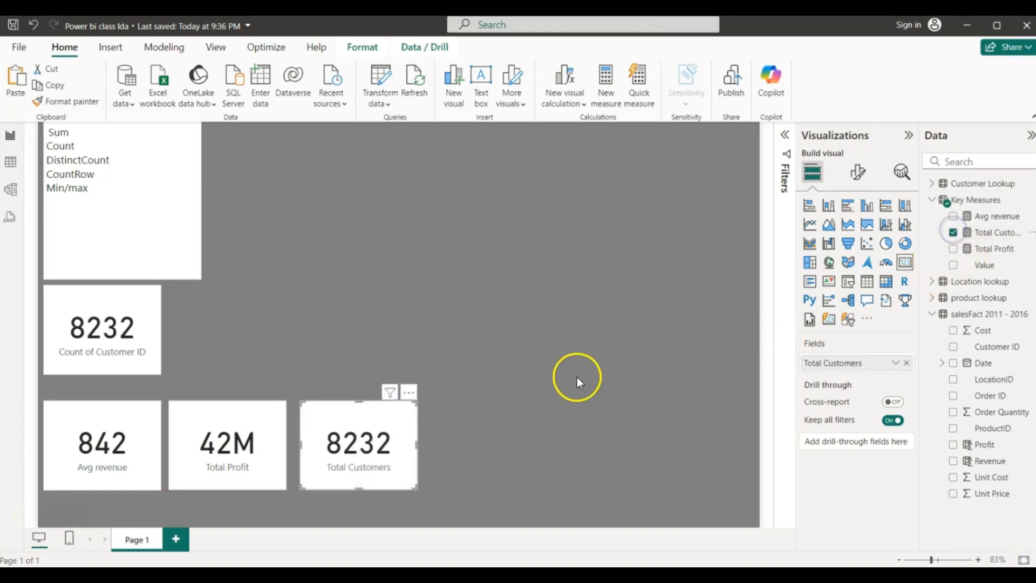
- Compare with the Count of Customer ID card and re-tick Total Customers so the card shows 8232
{"action": "left_click", "coordinate": [141, 364]}
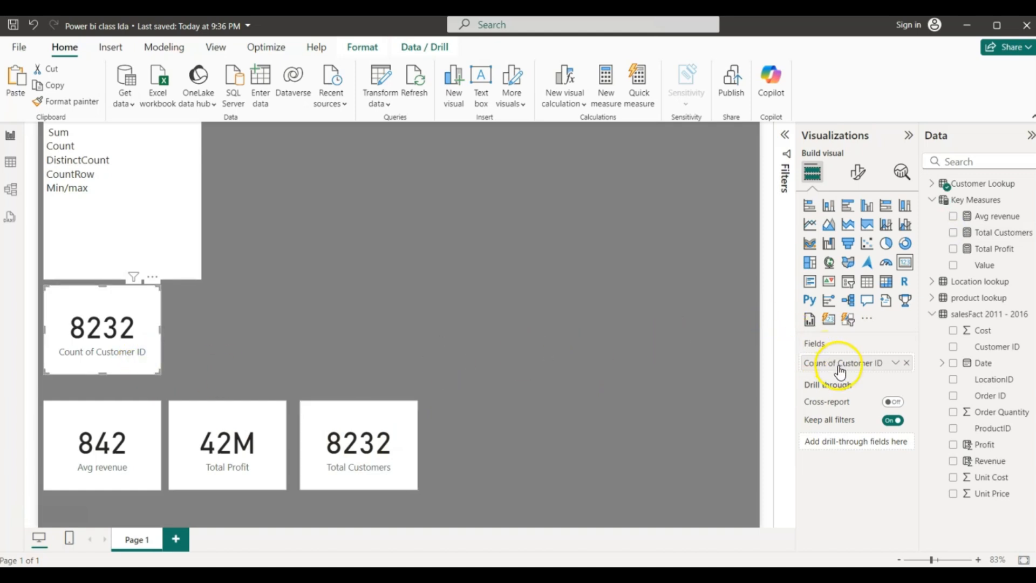
{"action": "left_click_drag", "start_coordinate": [839, 370], "coordinate": [320, 328]}
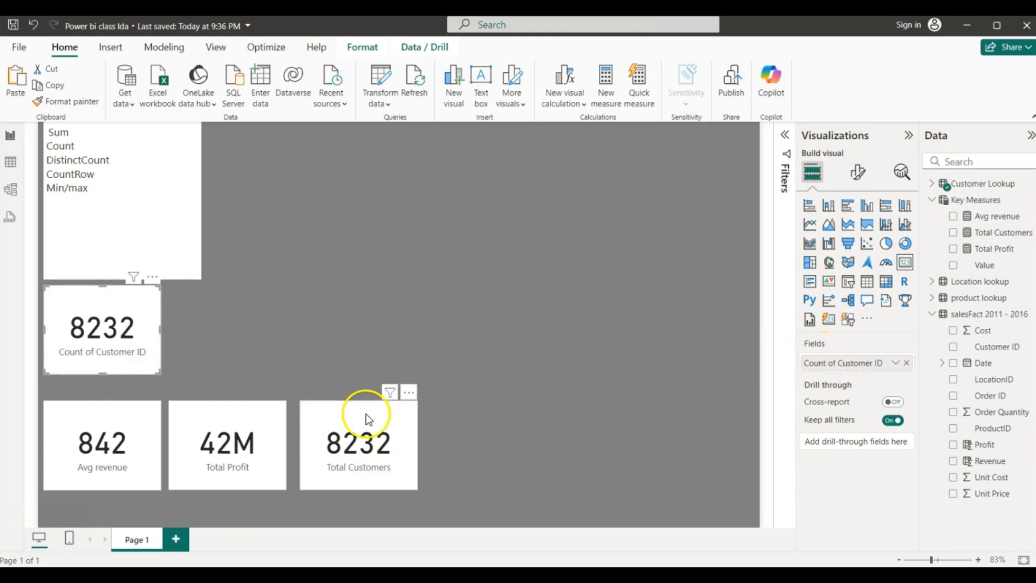
{"action": "left_click", "coordinate": [351, 415]}
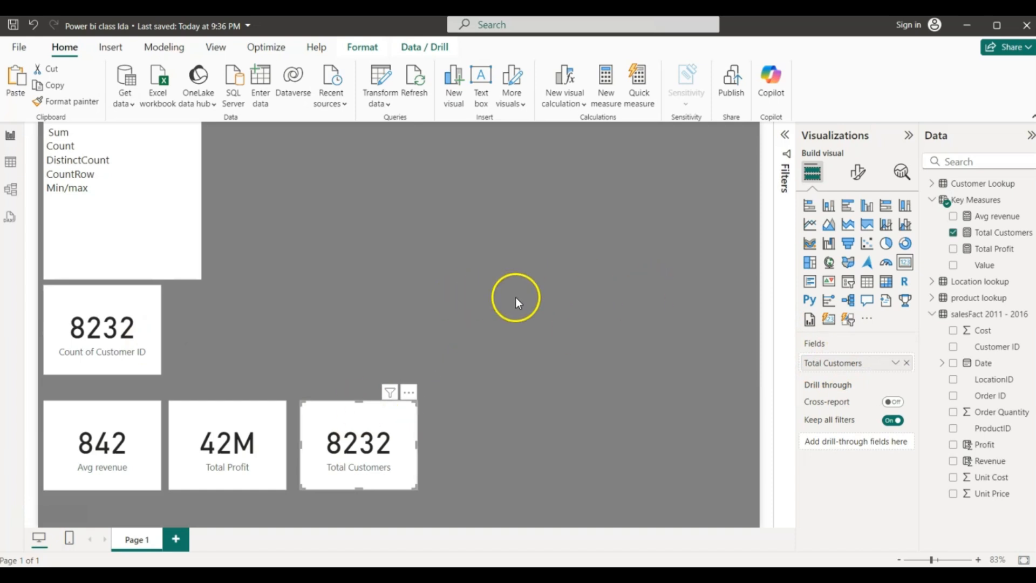
{"action": "left_click", "coordinate": [953, 232]}
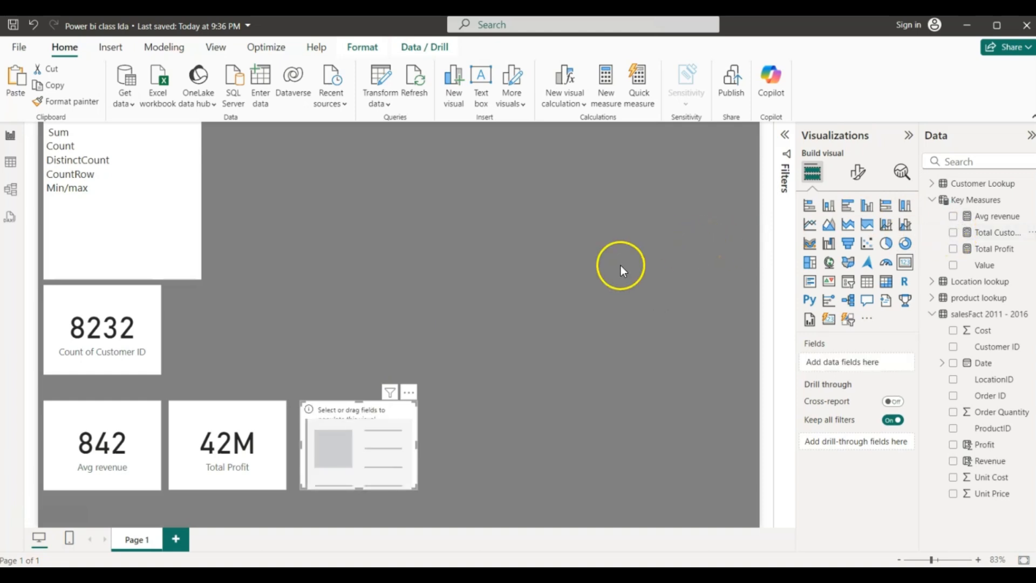
{"action": "left_click", "coordinate": [952, 233]}
{"action": "left_click", "coordinate": [953, 200]}
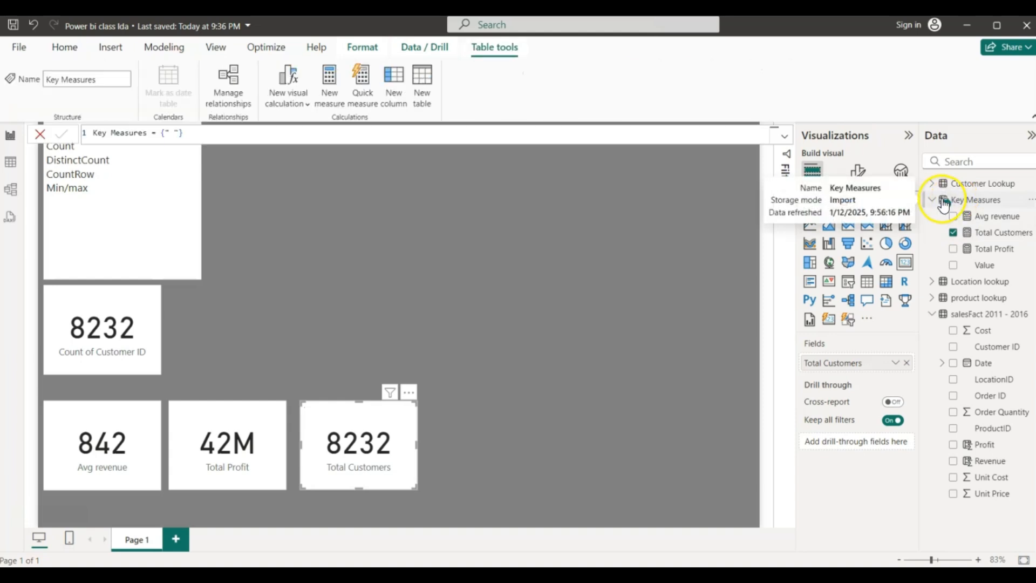
- Create the Key Measures measure Total product = DISTINCTCOUNT('salesFact 2011 - 2016'[ProductID])
{"action": "right_click", "coordinate": [963, 202]}
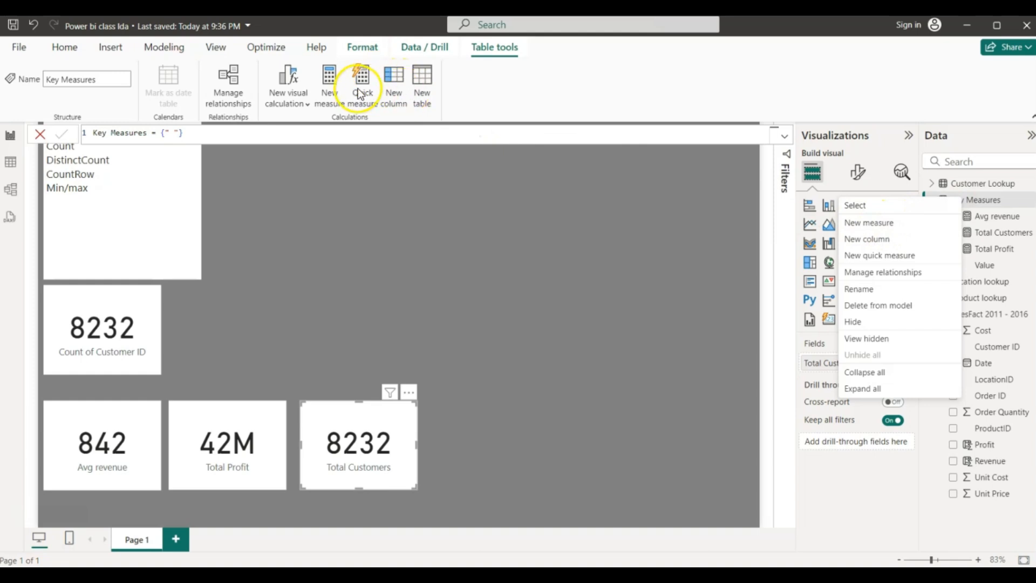
{"action": "left_click", "coordinate": [330, 86]}
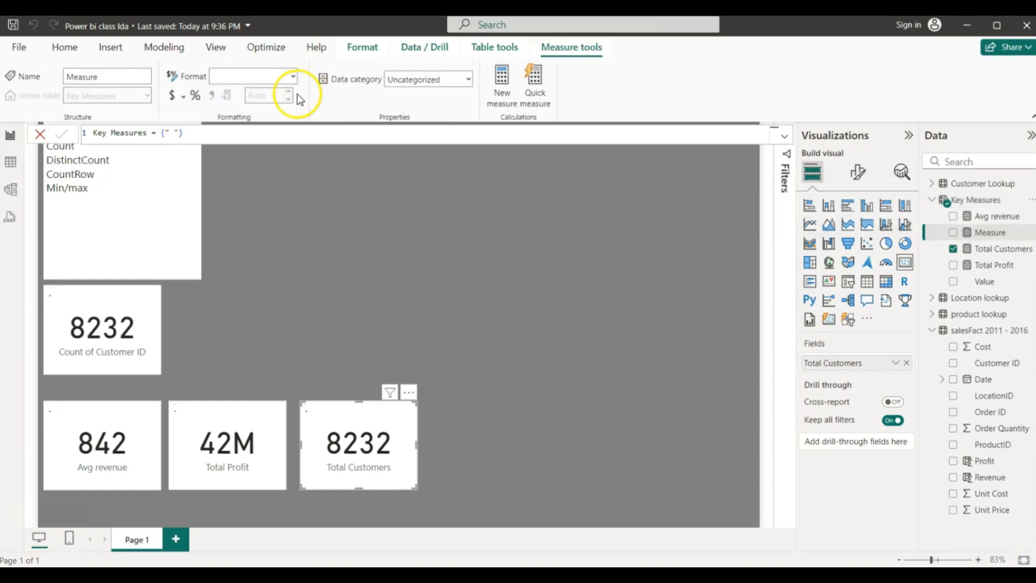
{"action": "left_click", "coordinate": [127, 135]}
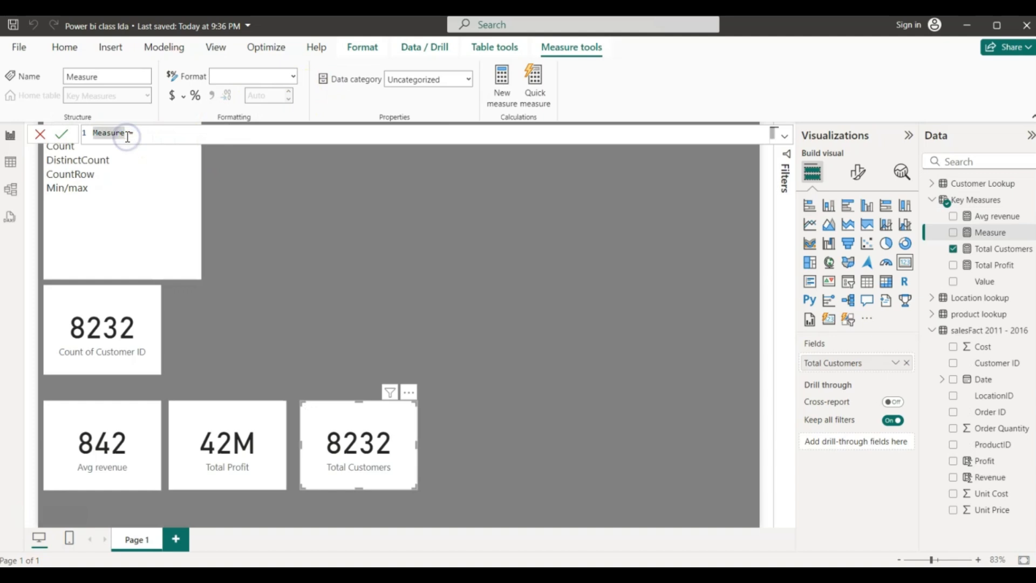
{"action": "key", "text": "BackSpace"}
{"action": "key", "text": "BackSpace"}
{"action": "key", "text": "BackSpace"}
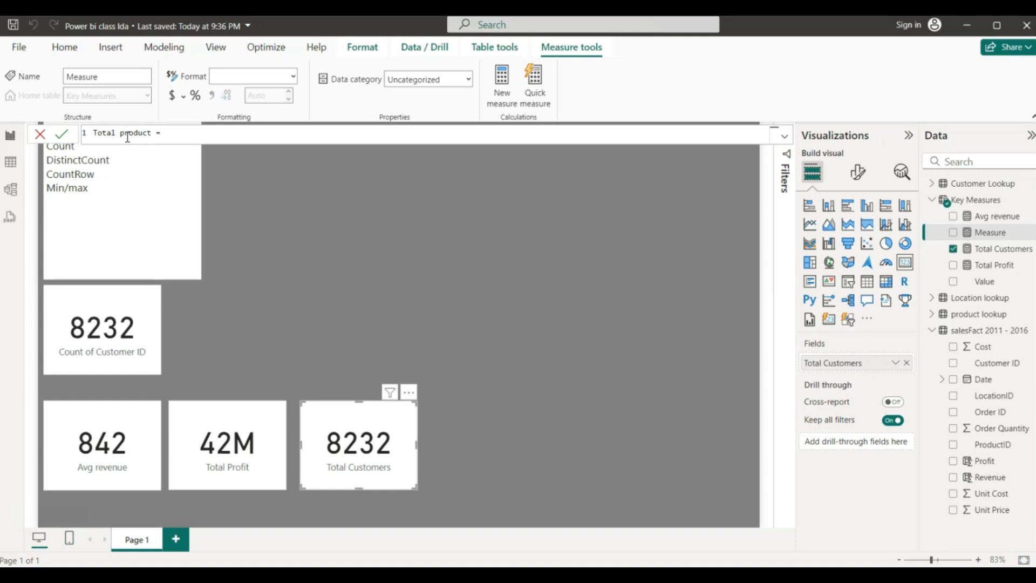
{"action": "left_click", "coordinate": [162, 134]}
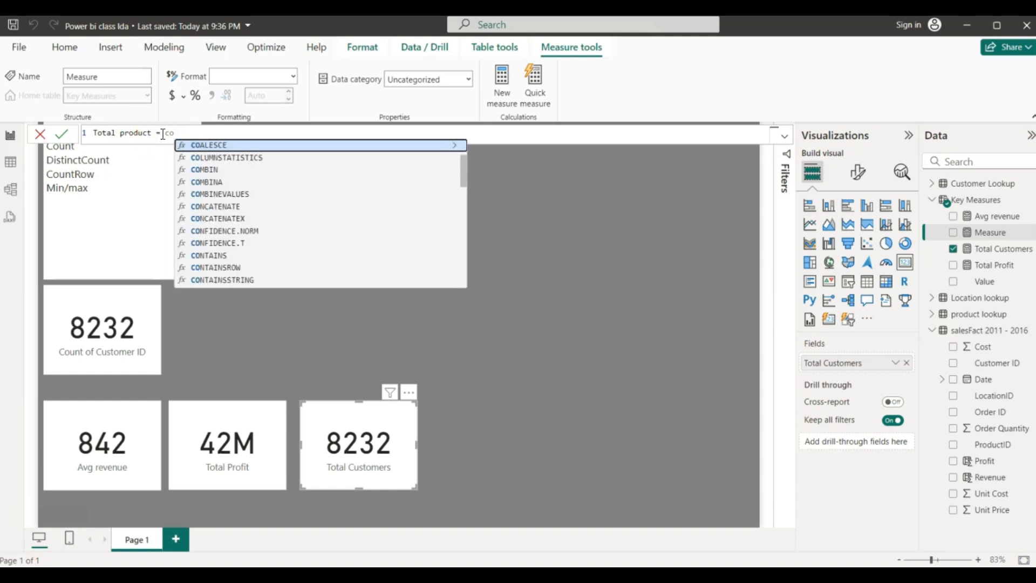
{"action": "key", "text": "BackSpace"}
{"action": "key", "text": "BackSpace"}
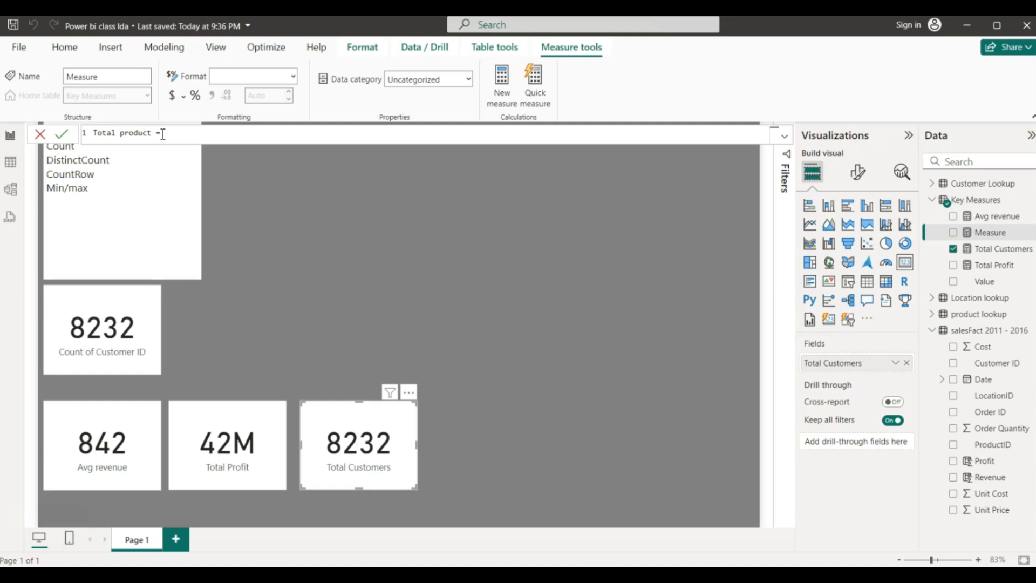
{"action": "type", "text": "distin"}
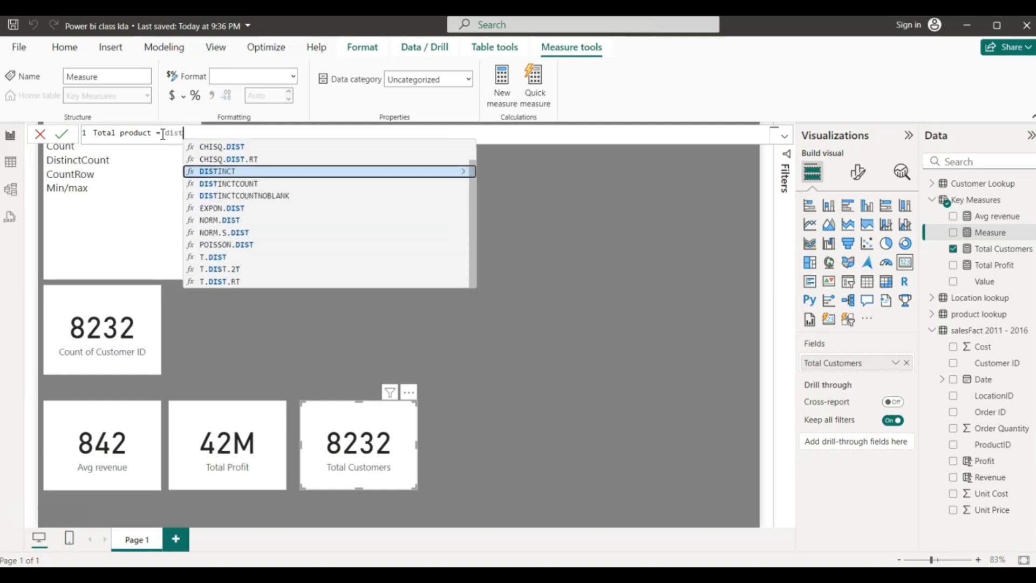
{"action": "left_click", "coordinate": [225, 169]}
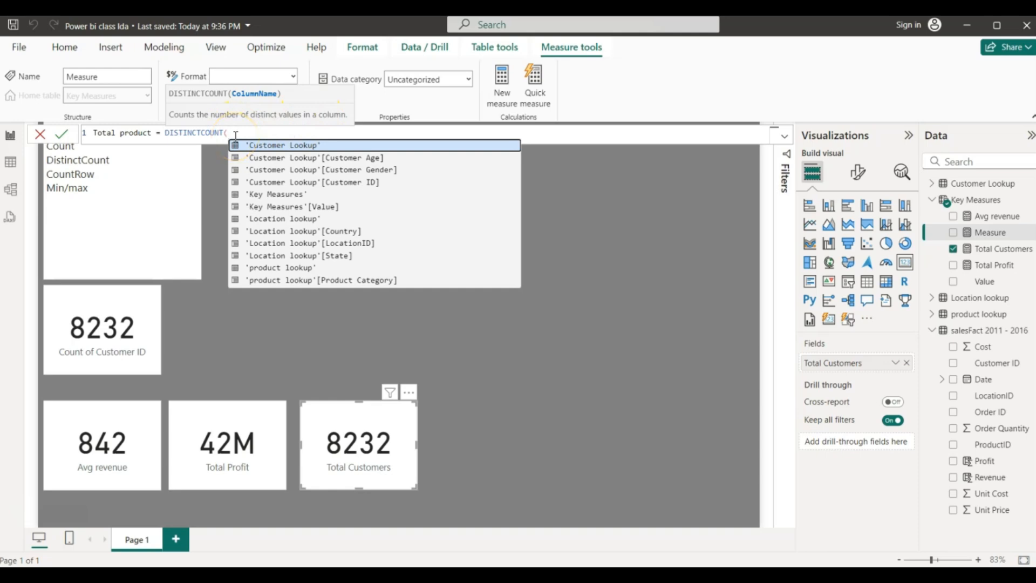
{"action": "type", "text": "produc"}
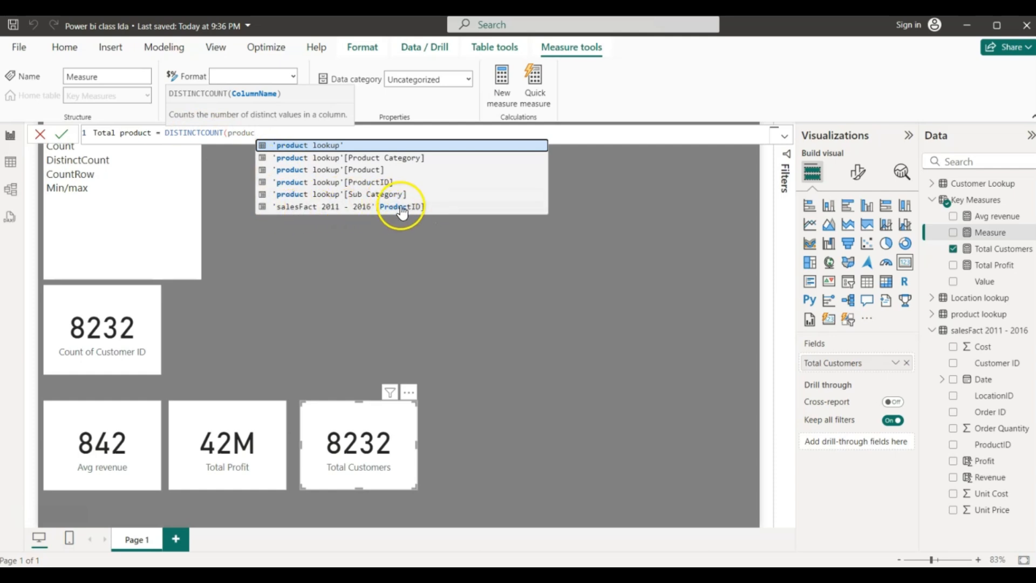
{"action": "left_click", "coordinate": [313, 210]}
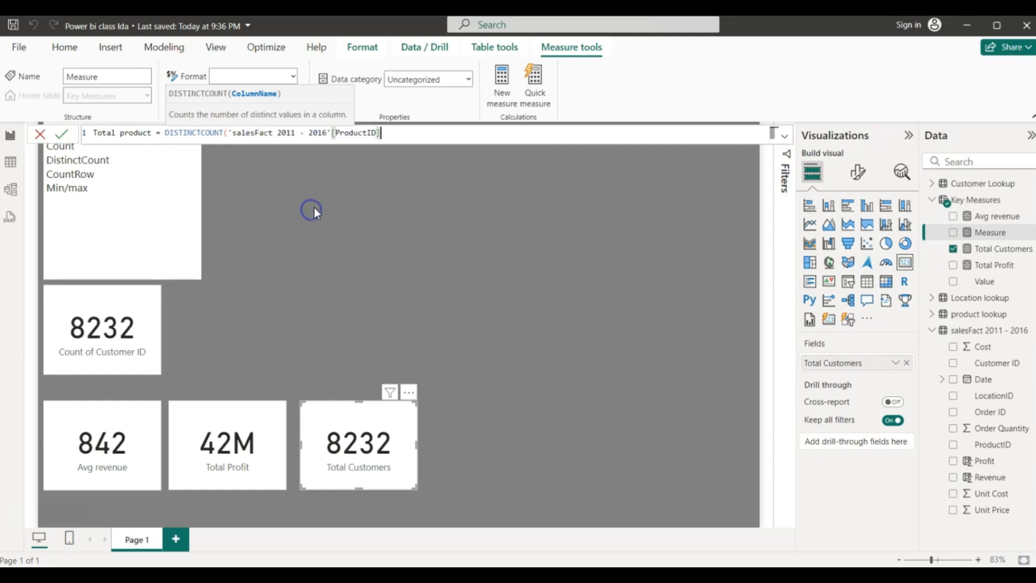
{"action": "type", "text": ")"}
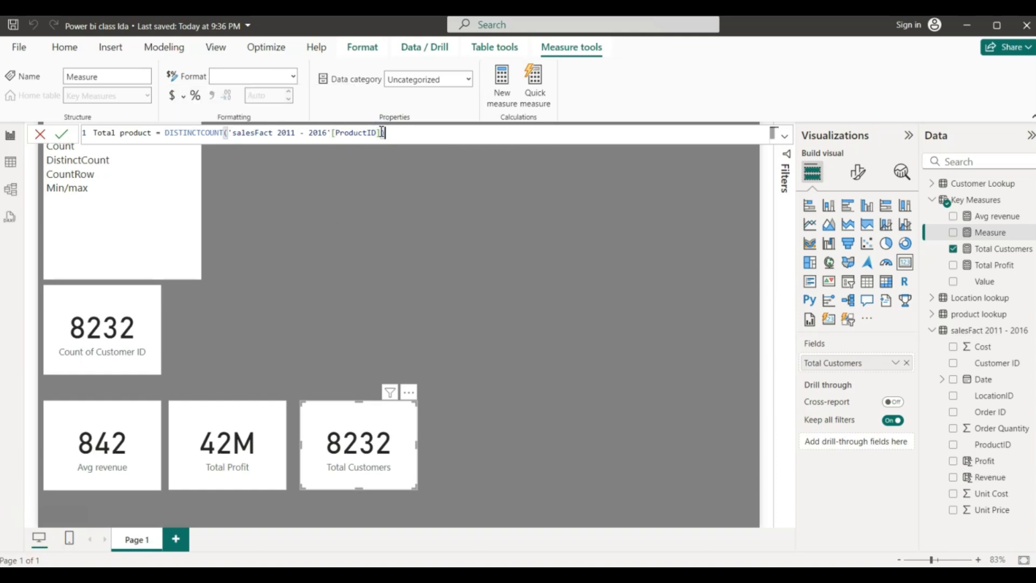
{"action": "key", "text": "Return"}
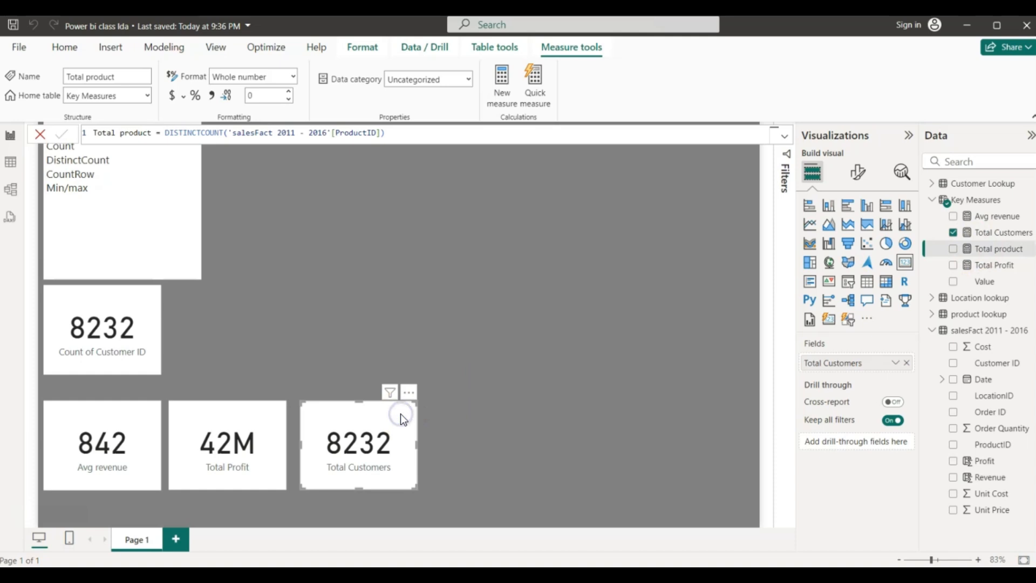
- Paste a copy of the Total Customers card to its right and switch it to Total product (130)
{"action": "key", "text": "ctrl+v"}
{"action": "left_click_drag", "start_coordinate": [400, 413], "coordinate": [522, 408]}
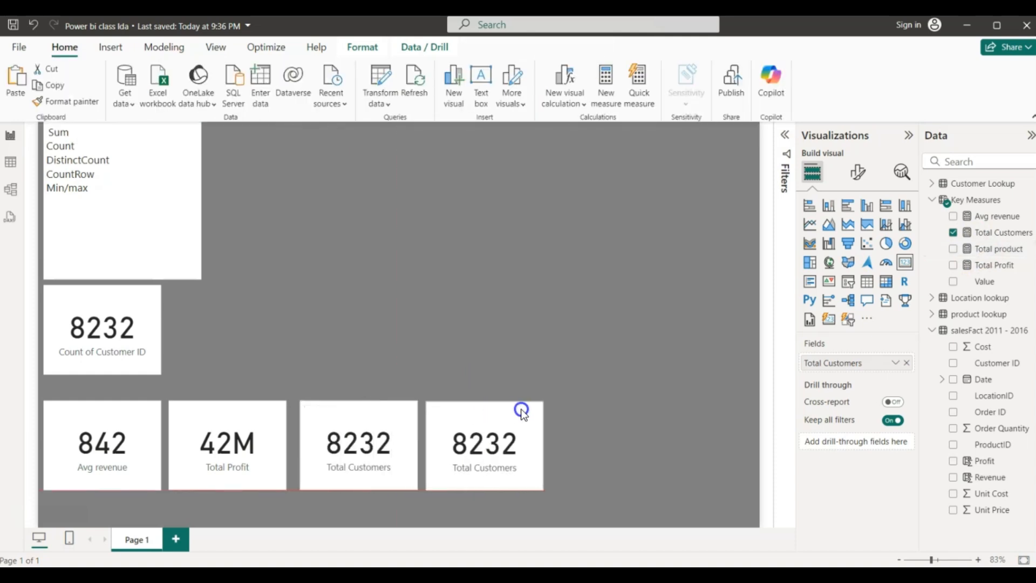
{"action": "left_click", "coordinate": [952, 232]}
{"action": "left_click", "coordinate": [952, 249]}
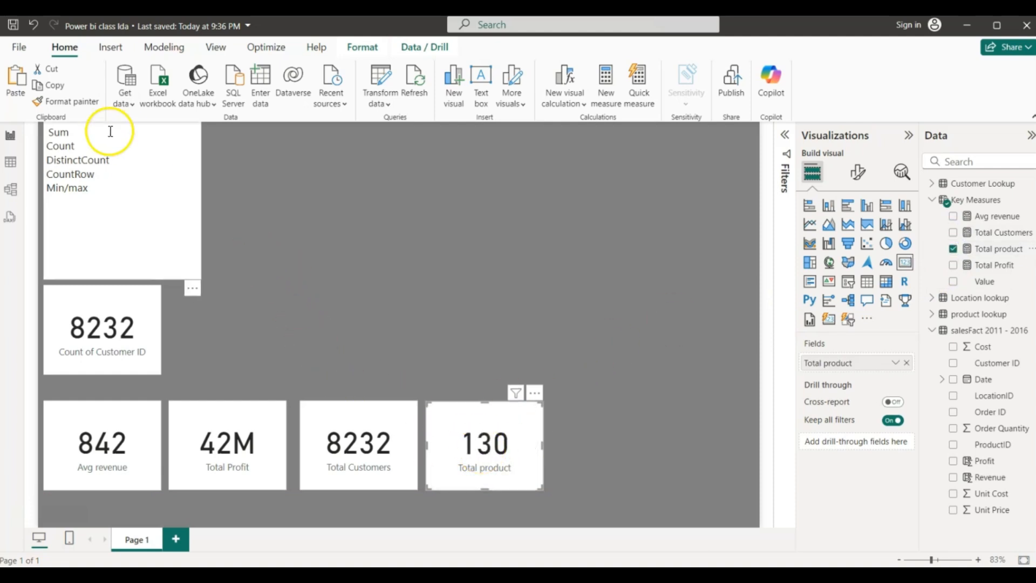
- Select the Sum, Count and DistinctCount entries in the notes text box, then deselect it
{"action": "left_click_drag", "start_coordinate": [75, 132], "coordinate": [47, 143]}
{"action": "left_click_drag", "start_coordinate": [112, 159], "coordinate": [46, 146]}
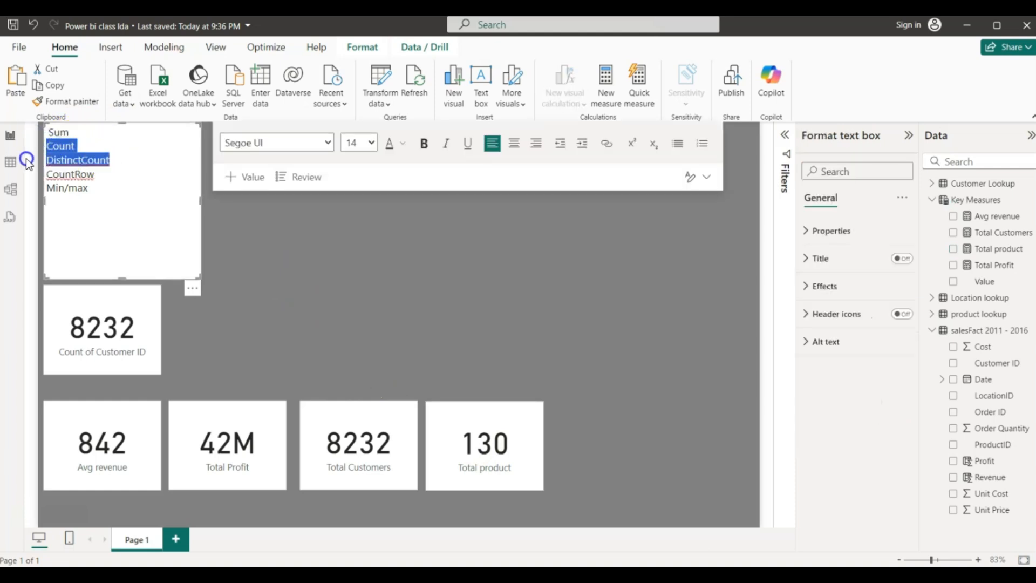
{"action": "left_click", "coordinate": [214, 233]}
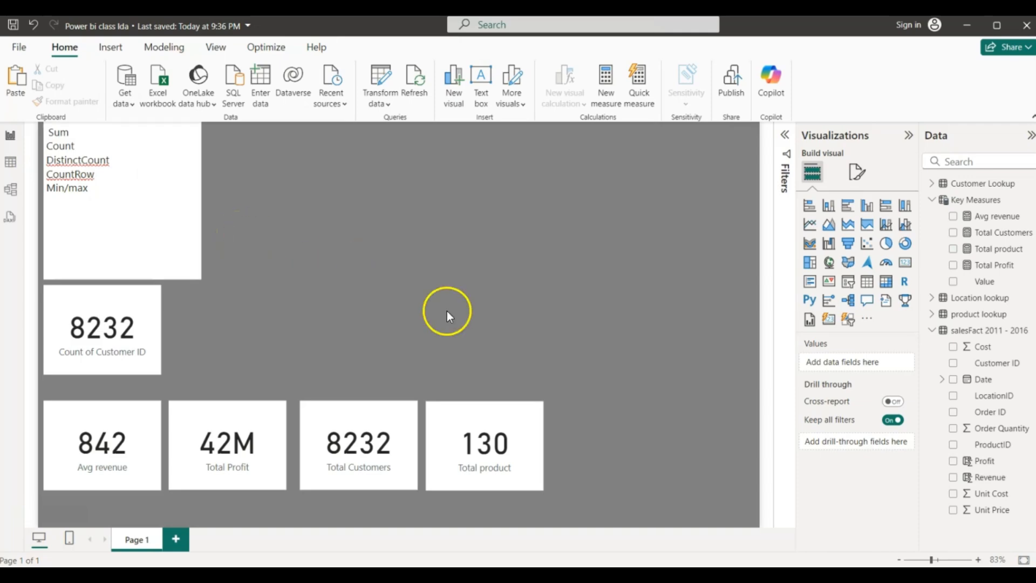
{"action": "left_click", "coordinate": [958, 334]}
{"action": "left_click", "coordinate": [20, 168]}
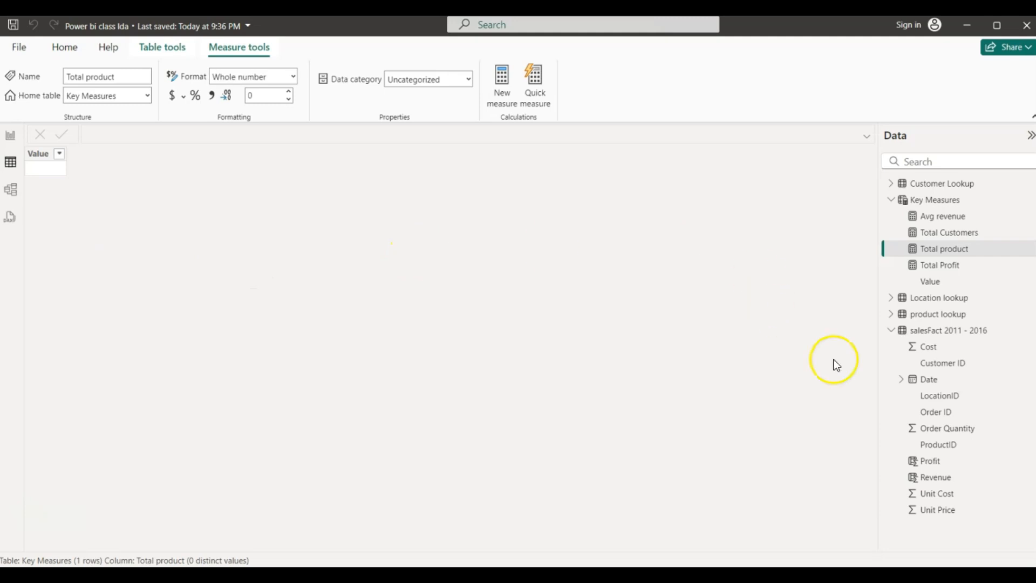
{"action": "left_click", "coordinate": [922, 332]}
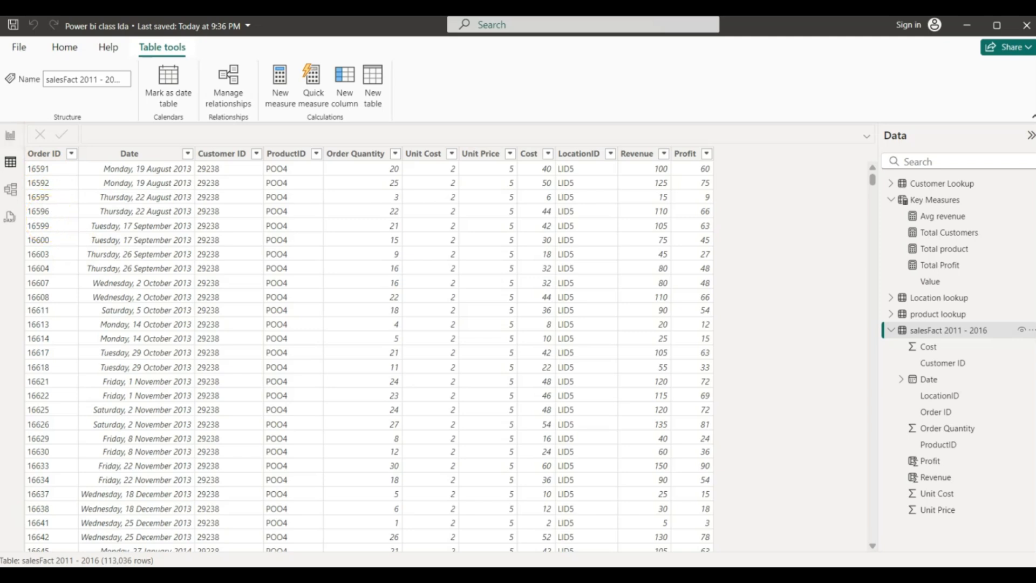
{"action": "left_click", "coordinate": [10, 139]}
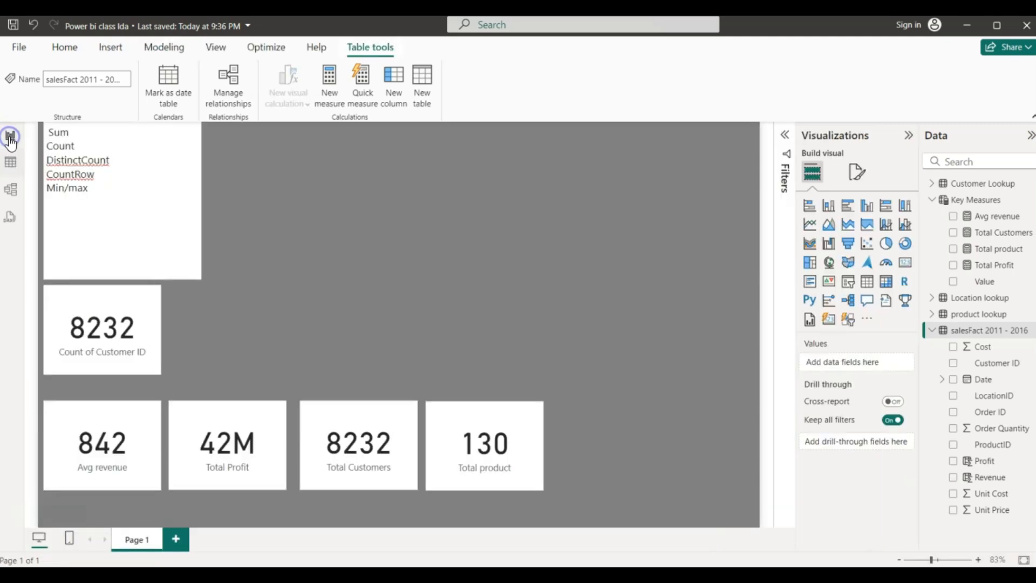
- Add a new measure in Key Measures named Total Orders
{"action": "left_click", "coordinate": [970, 201]}
{"action": "right_click", "coordinate": [969, 202]}
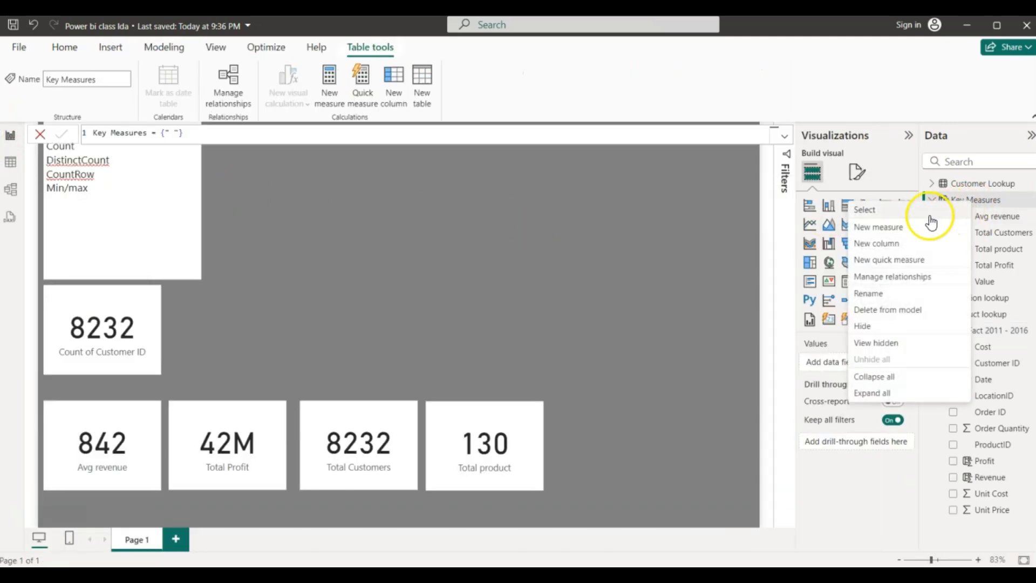
{"action": "left_click", "coordinate": [884, 233]}
{"action": "left_click", "coordinate": [525, 228]}
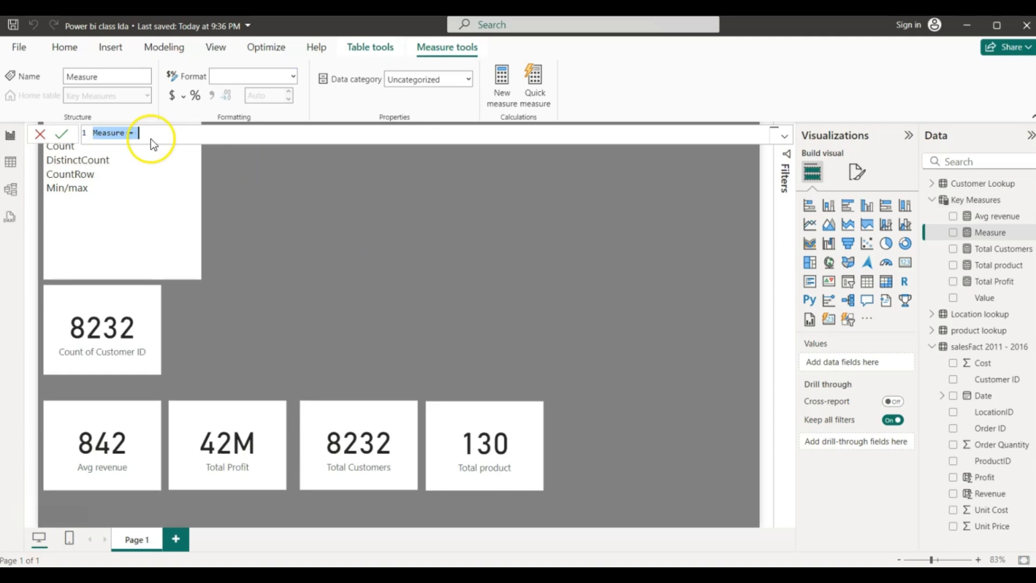
{"action": "left_click", "coordinate": [128, 135]}
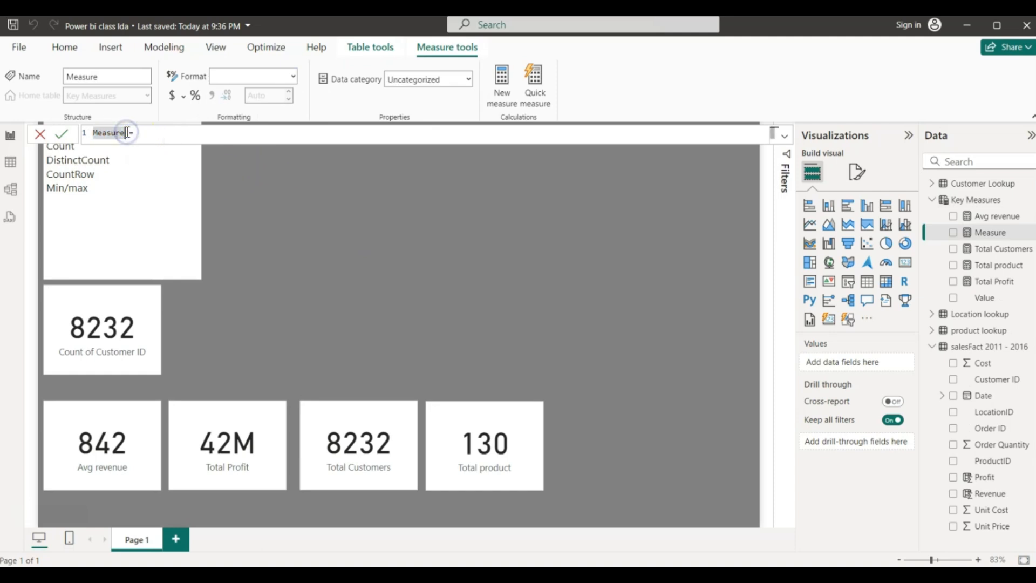
{"action": "key", "text": "BackSpace"}
{"action": "key", "text": "BackSpace"}
{"action": "key", "text": "BackSpace"}
{"action": "key", "text": "BackSpace"}
{"action": "key", "text": "BackSpace"}
{"action": "key", "text": "BackSpace"}
{"action": "key", "text": "BackSpace"}
{"action": "key", "text": "BackSpace"}
{"action": "key", "text": "BackSpace"}
{"action": "key", "text": "BackSpace"}
{"action": "type", "text": "Tota"}
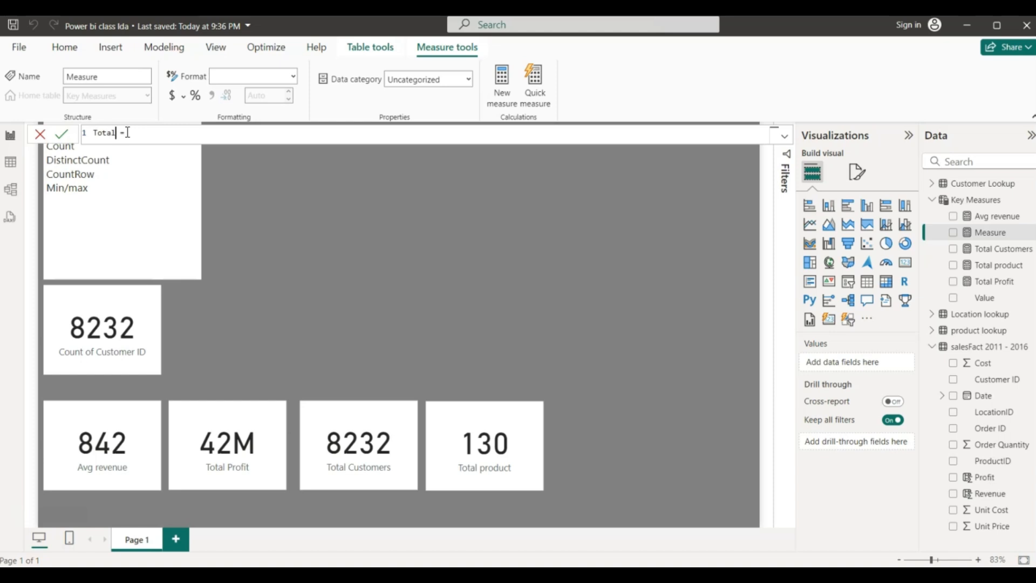
{"action": "type", "text": "l Orders"}
- Define Total Orders as COUNTROWS('salesFact 2011 - 2016') and commit it
{"action": "left_click", "coordinate": [165, 132]}
{"action": "type", "text": "c"}
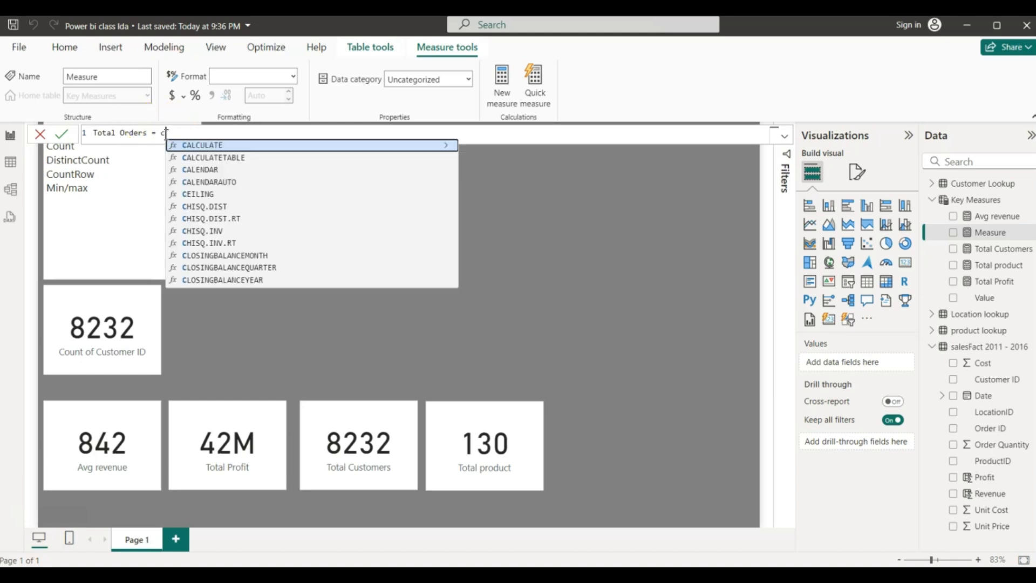
{"action": "type", "text": "ountrows"}
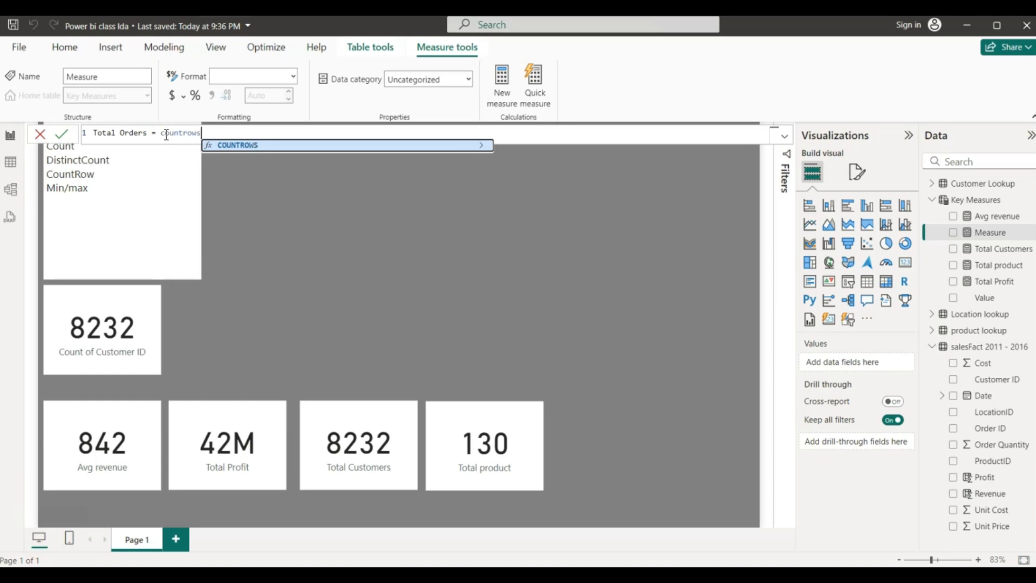
{"action": "left_click", "coordinate": [231, 145]}
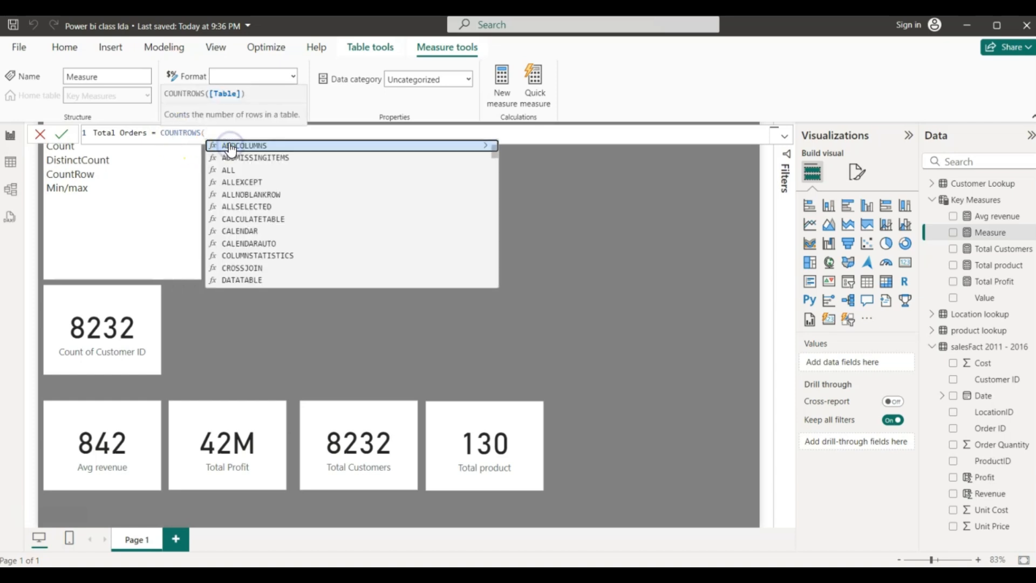
{"action": "left_click", "coordinate": [212, 131]}
{"action": "type", "text": "sales"}
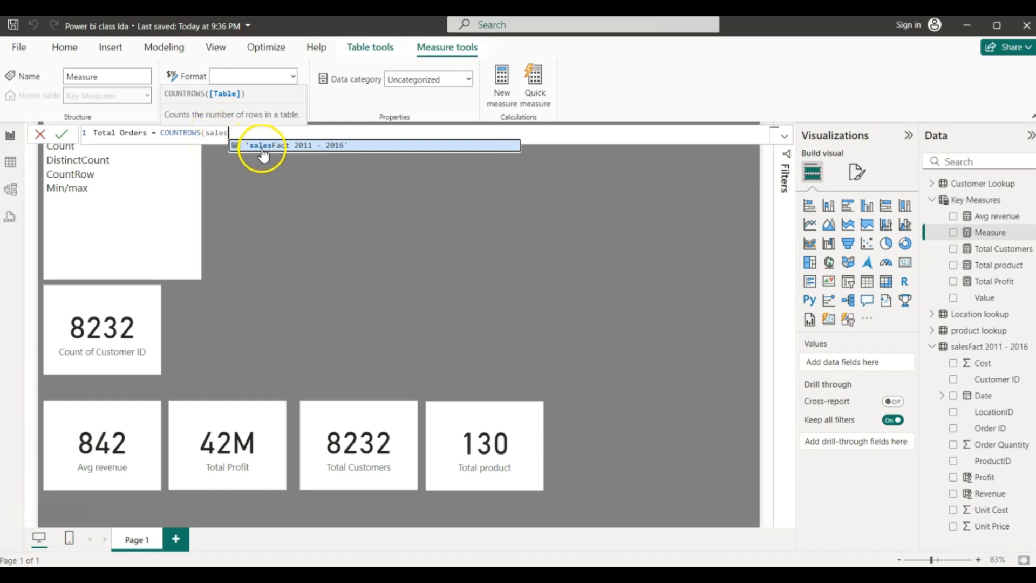
{"action": "left_click", "coordinate": [233, 147]}
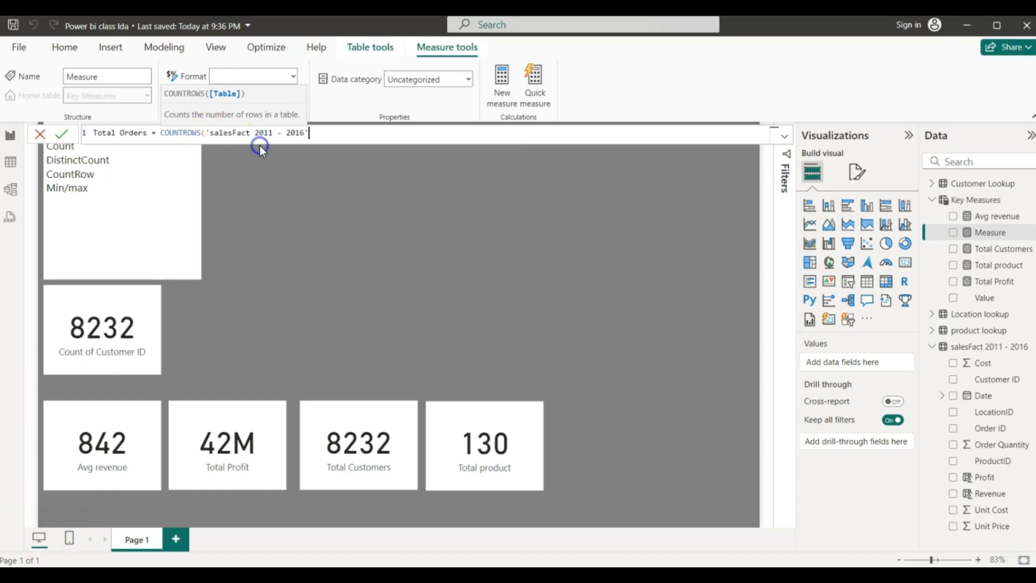
{"action": "type", "text": ")"}
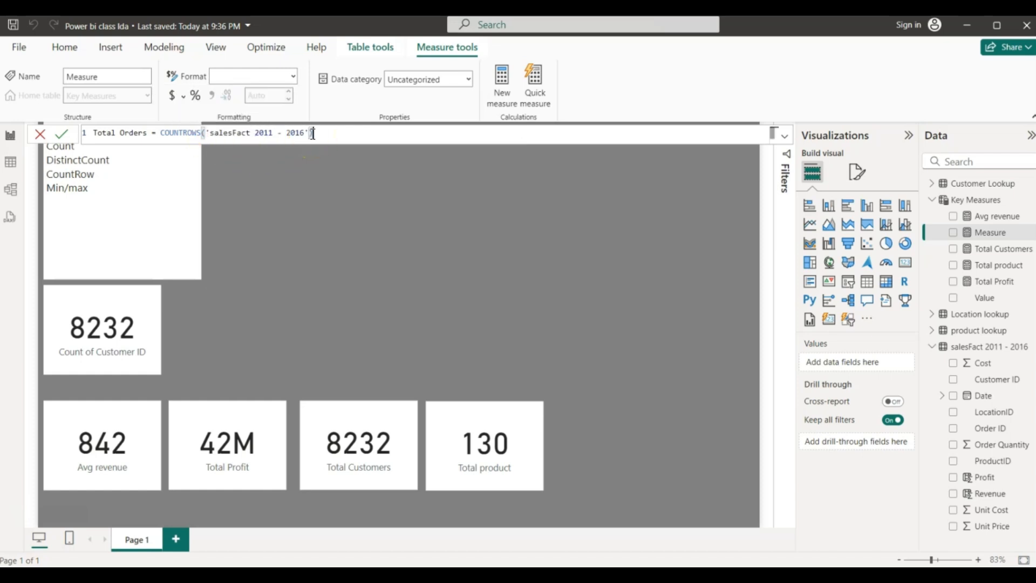
{"action": "key", "text": "Return"}
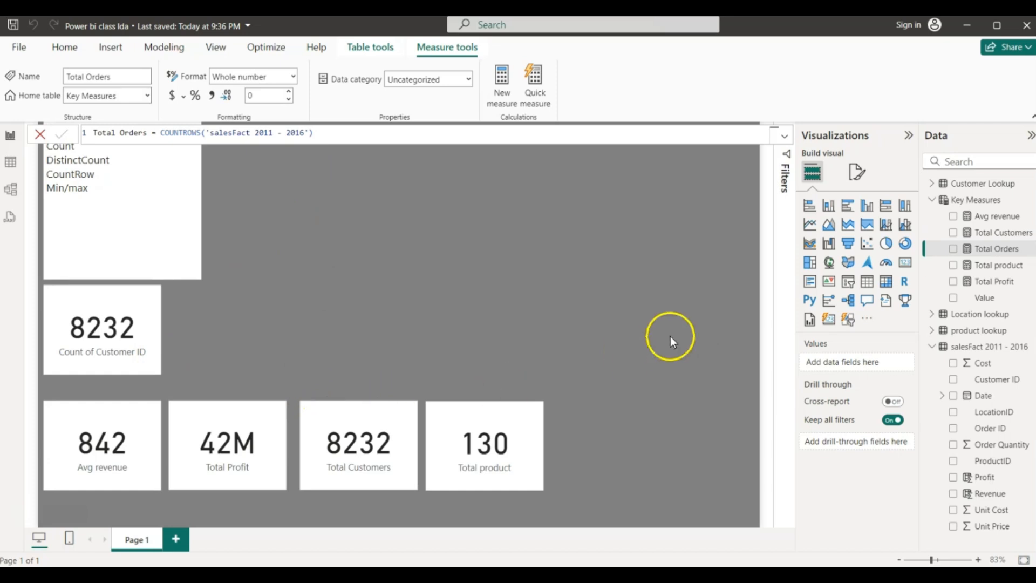
- Duplicate the Total product card to its right and switch the copy to Total Orders (113K)
{"action": "left_click", "coordinate": [500, 413]}
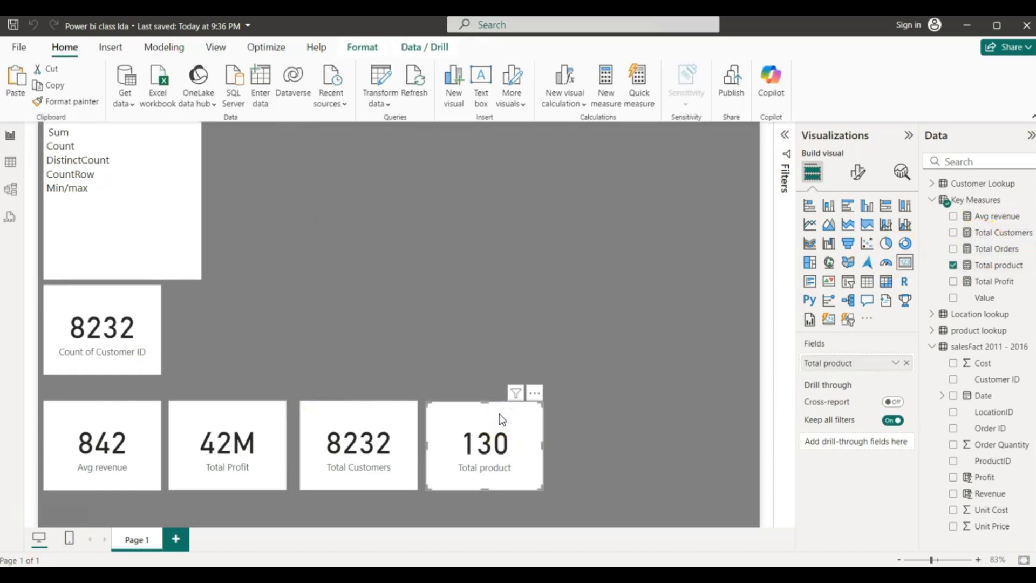
{"action": "key", "text": "ctrl+c"}
{"action": "key", "text": "ctrl+v"}
{"action": "left_click_drag", "start_coordinate": [498, 414], "coordinate": [615, 411]}
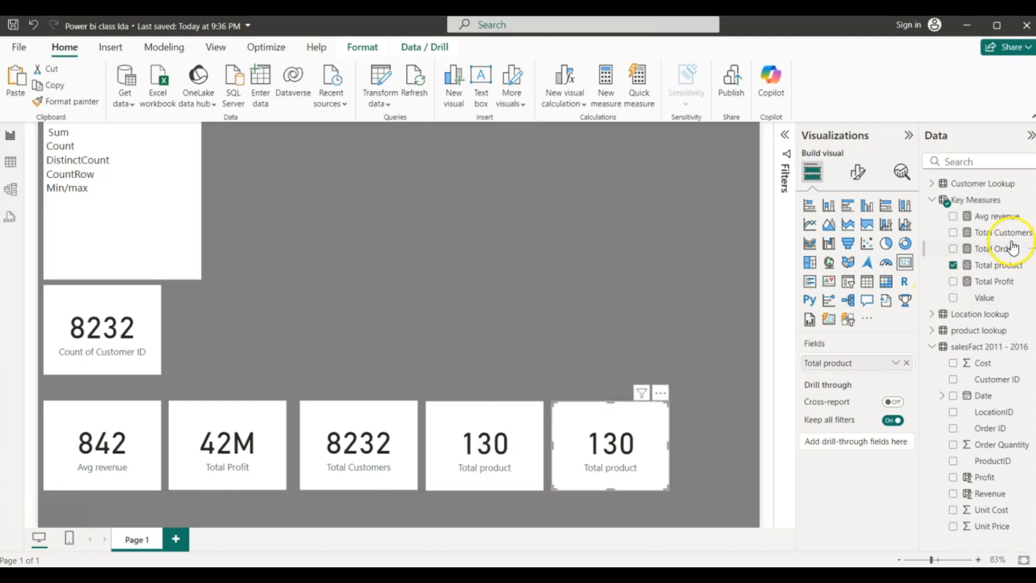
{"action": "left_click", "coordinate": [953, 266]}
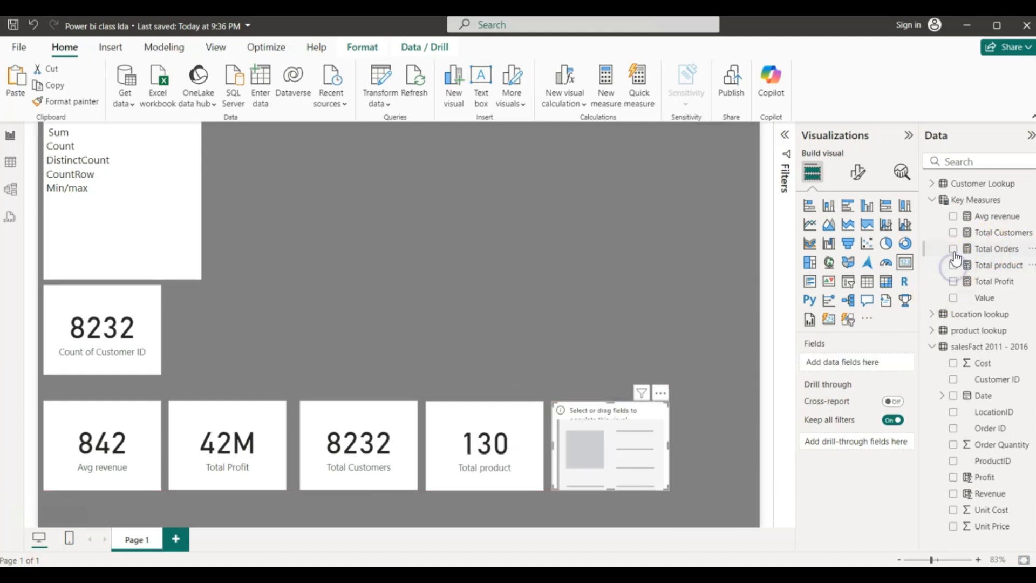
{"action": "left_click", "coordinate": [953, 250]}
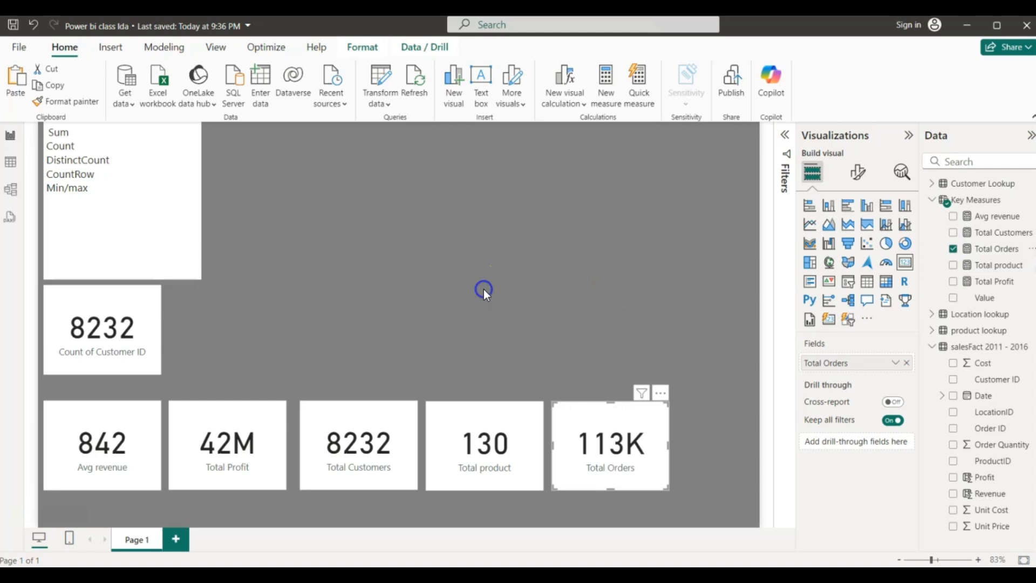
- Highlight the Min/max line in the aggregation notes text box
{"action": "left_click", "coordinate": [85, 194]}
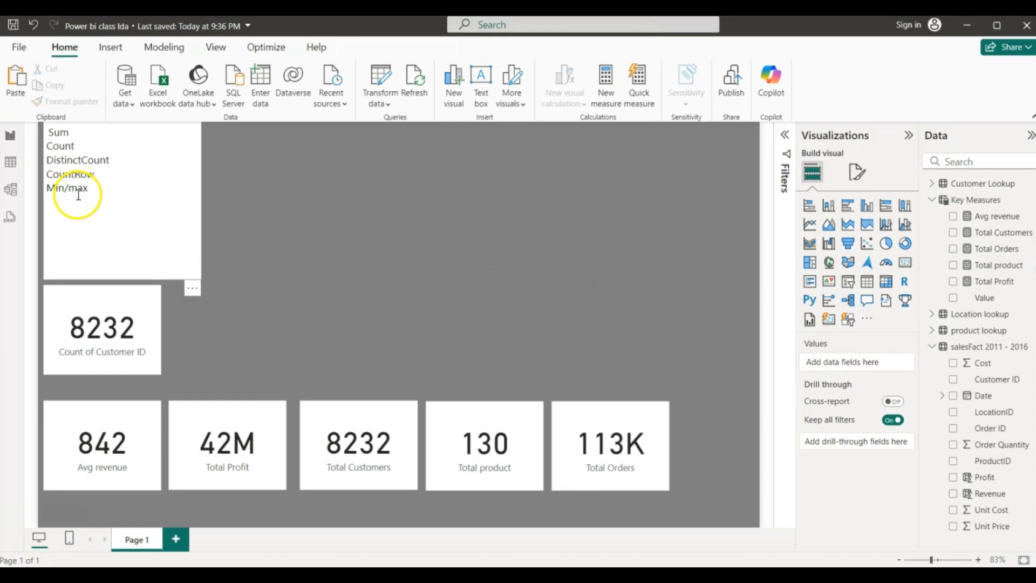
{"action": "left_click_drag", "start_coordinate": [92, 187], "coordinate": [46, 195]}
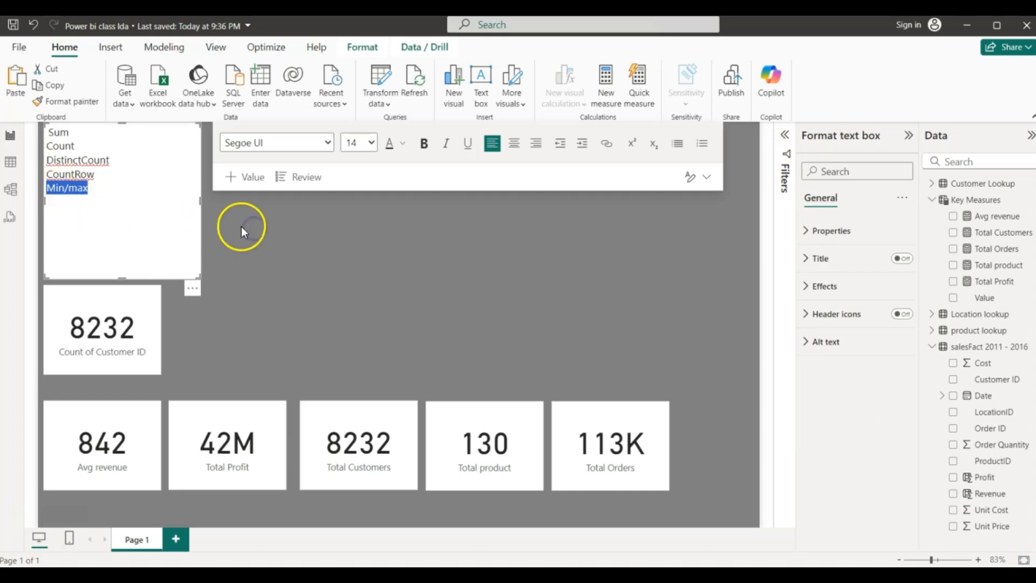
{"action": "left_click", "coordinate": [180, 368]}
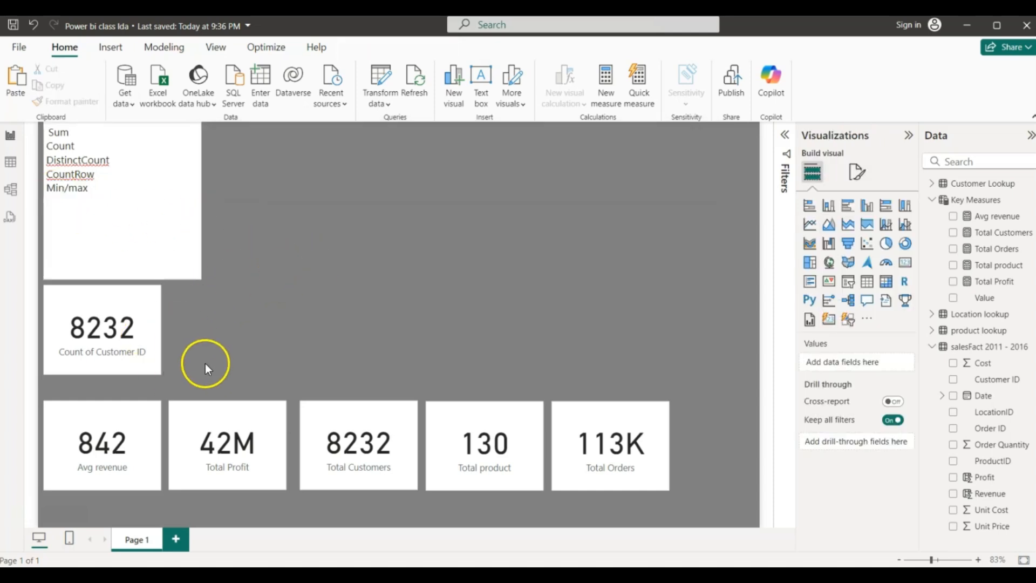
- Start a new measure in Key Measures named Max Profit
{"action": "right_click", "coordinate": [959, 201]}
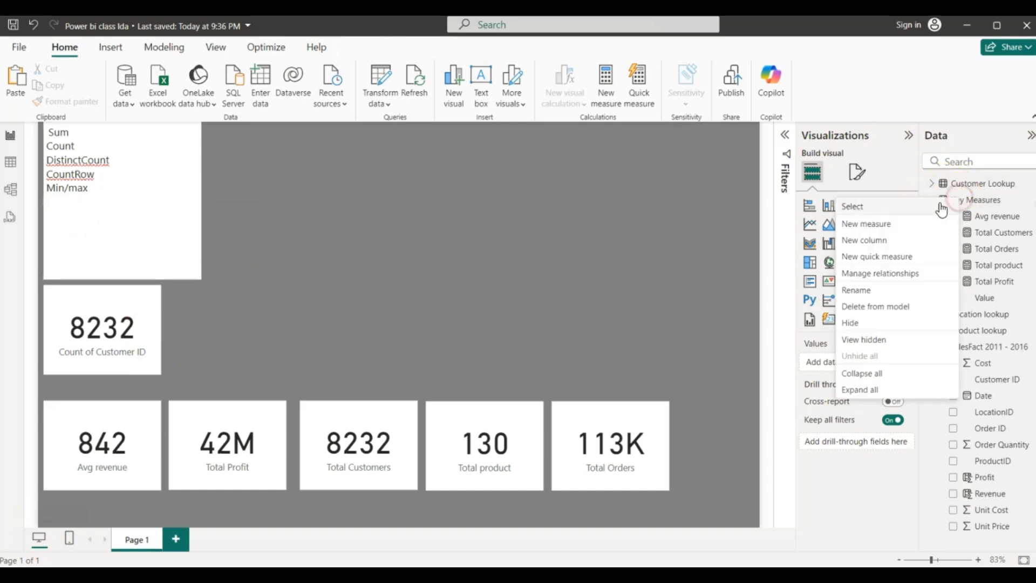
{"action": "left_click", "coordinate": [871, 223]}
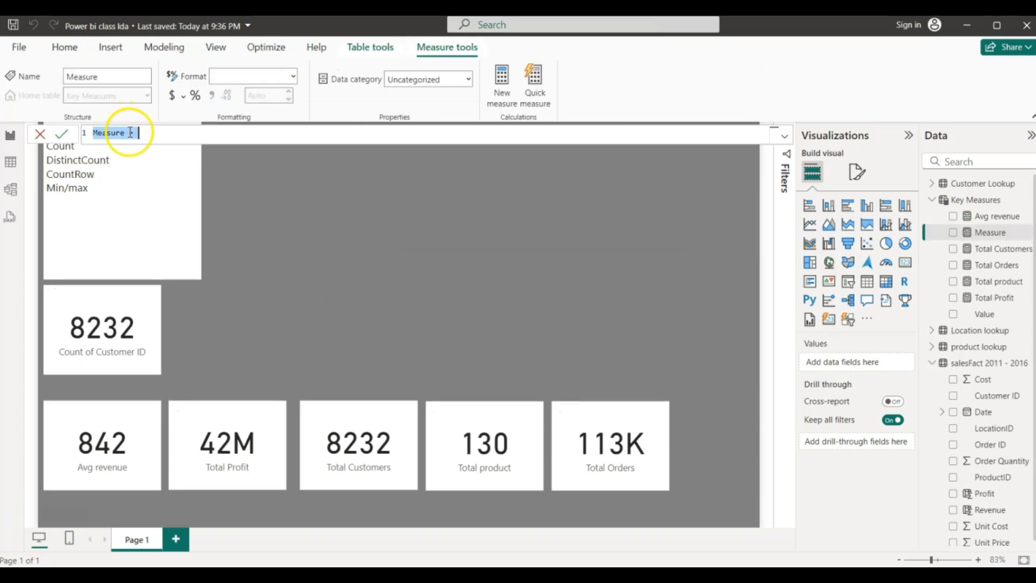
{"action": "left_click", "coordinate": [130, 132]}
{"action": "key", "text": "BackSpace"}
{"action": "key", "text": "BackSpace"}
{"action": "key", "text": "BackSpace"}
{"action": "key", "text": "BackSpace"}
{"action": "key", "text": "BackSpace"}
{"action": "key", "text": "BackSpace"}
{"action": "key", "text": "BackSpace"}
{"action": "key", "text": "BackSpace"}
{"action": "key", "text": "BackSpace"}
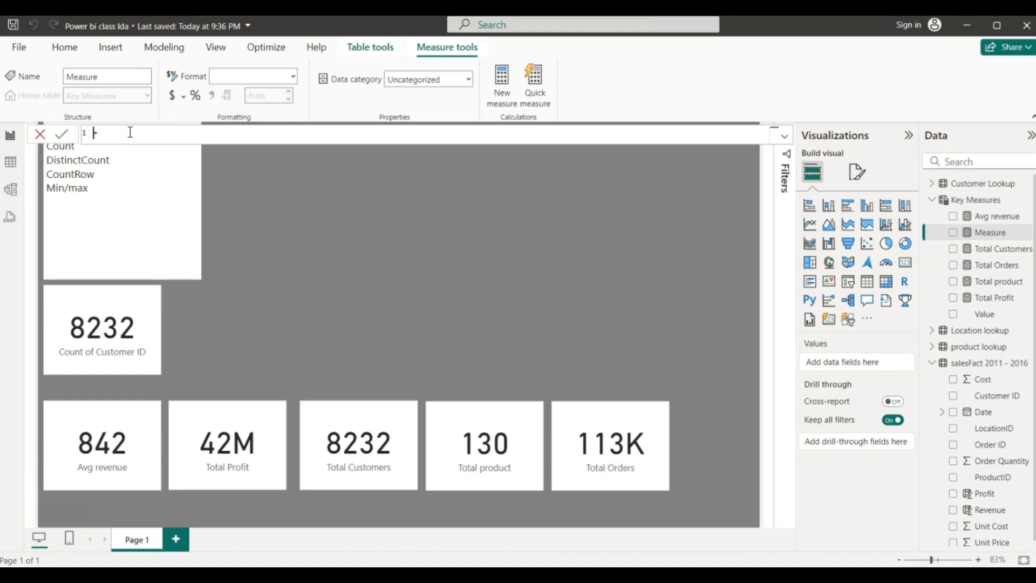
{"action": "type", "text": "Max Profit ="}
- Define Max Profit as MAX('salesFact 2011 - 2016'[Profit]) and commit it
{"action": "left_click", "coordinate": [154, 134]}
{"action": "type", "text": "max"}
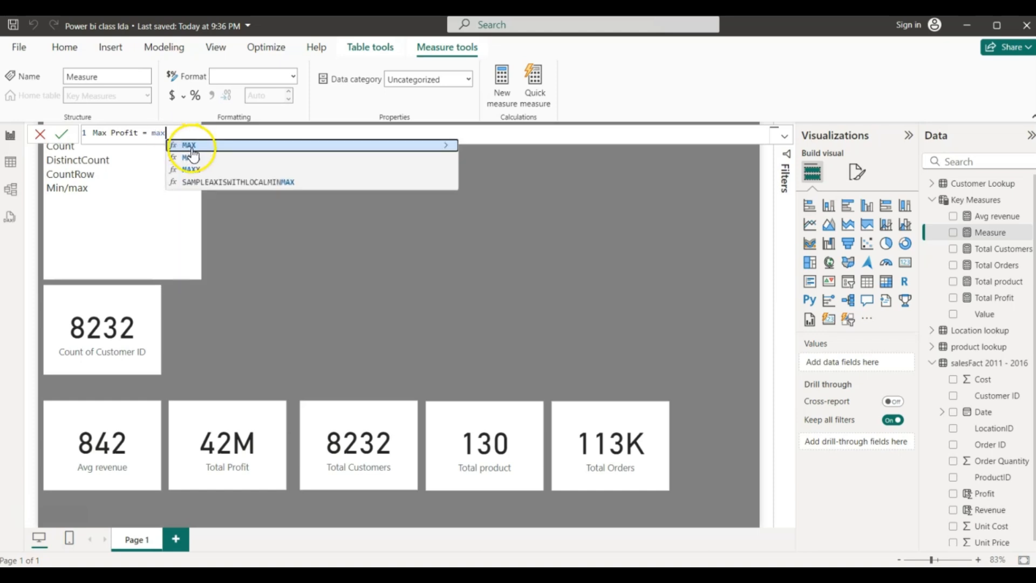
{"action": "left_click", "coordinate": [191, 150]}
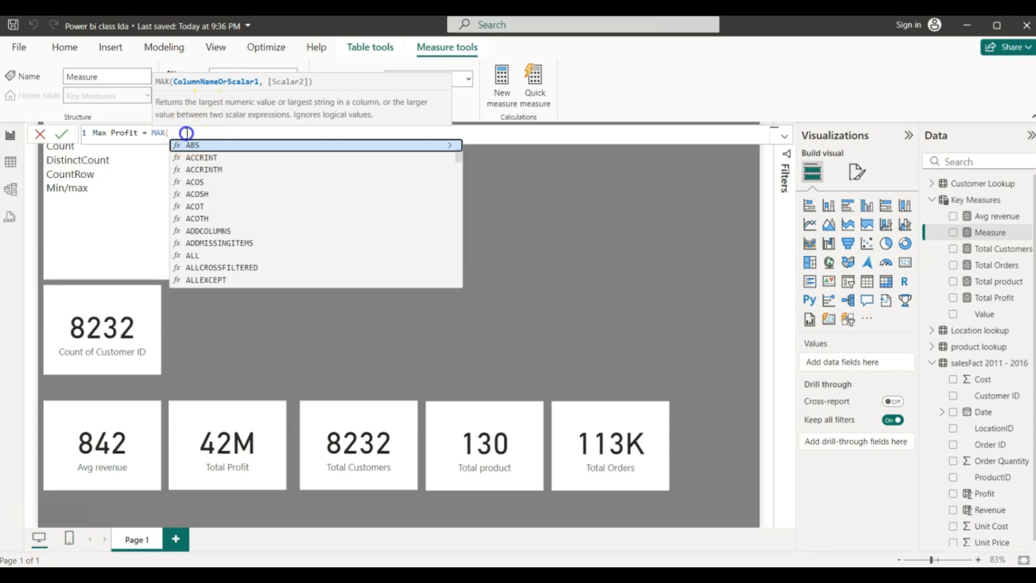
{"action": "type", "text": "pro"}
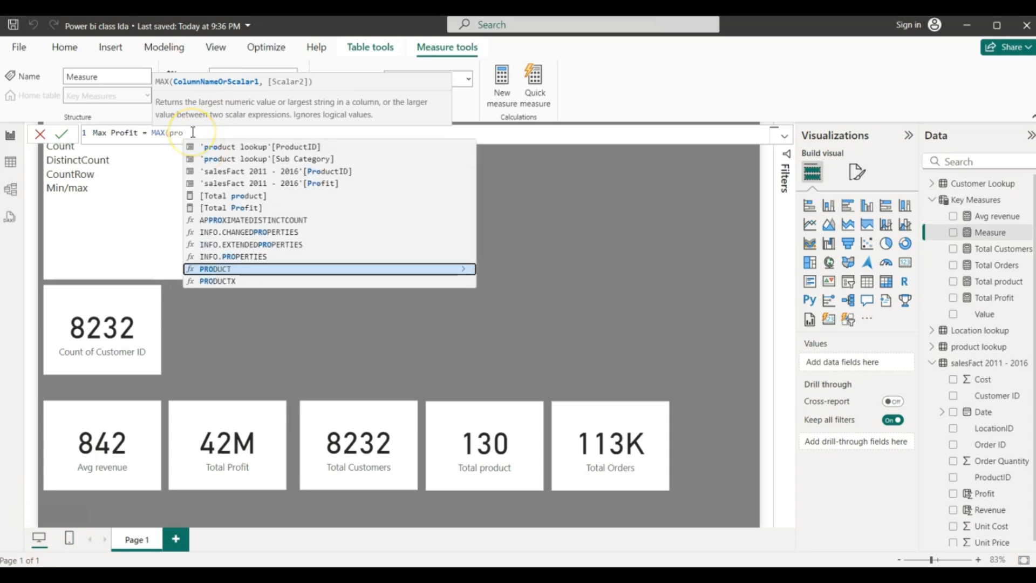
{"action": "type", "text": "fi"}
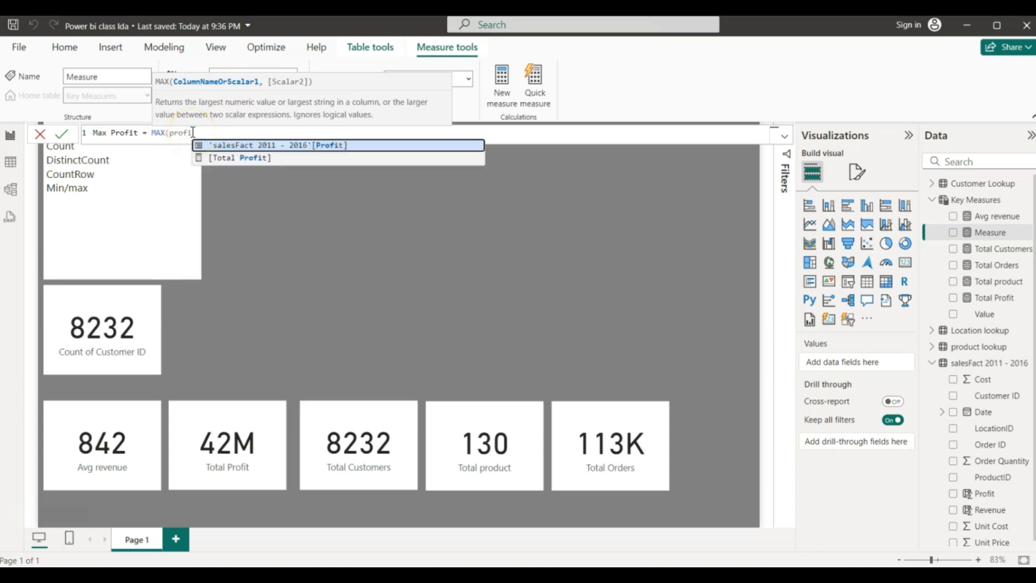
{"action": "left_click", "coordinate": [252, 145]}
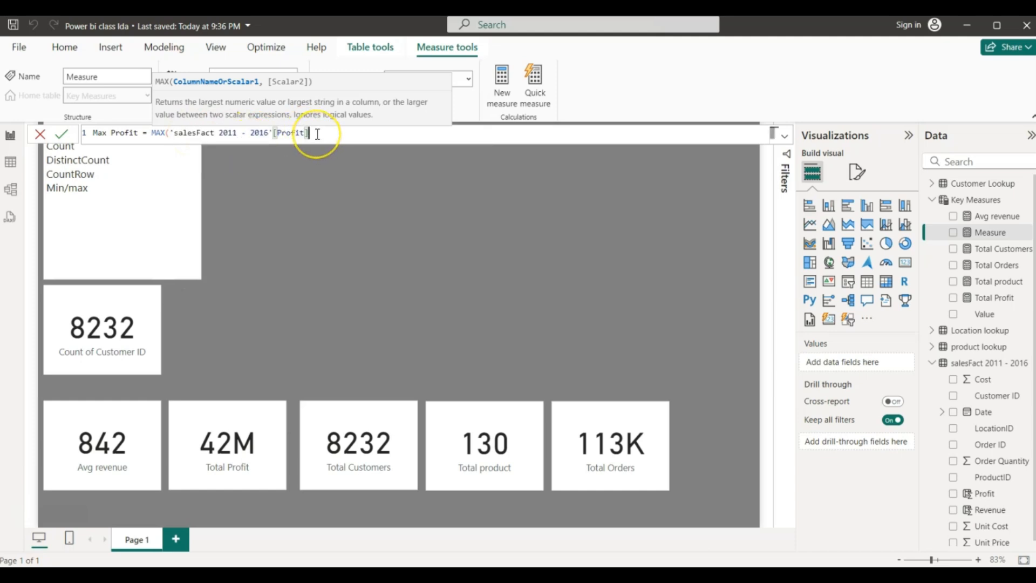
{"action": "type", "text": ")"}
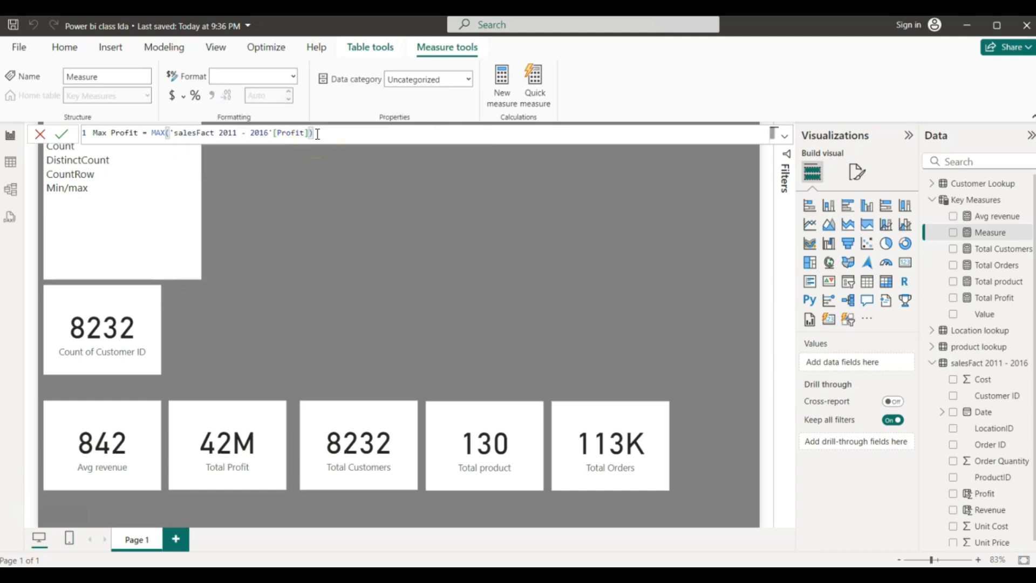
{"action": "left_click", "coordinate": [317, 133]}
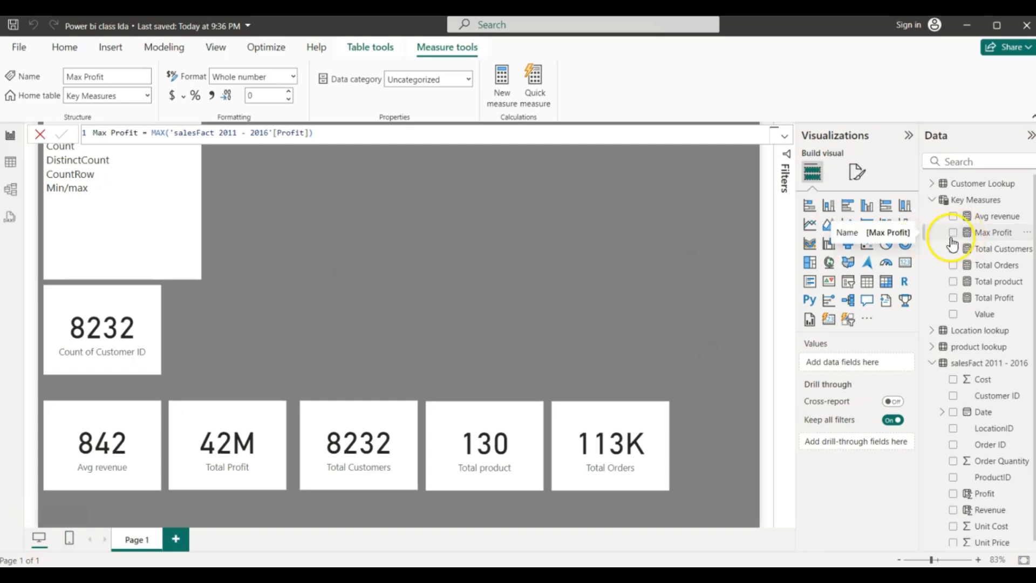
{"action": "left_click", "coordinate": [968, 207]}
- Add a Key Measures measure Min profit = MIN('salesFact 2011 - 2016'[Profit])
{"action": "right_click", "coordinate": [968, 205]}
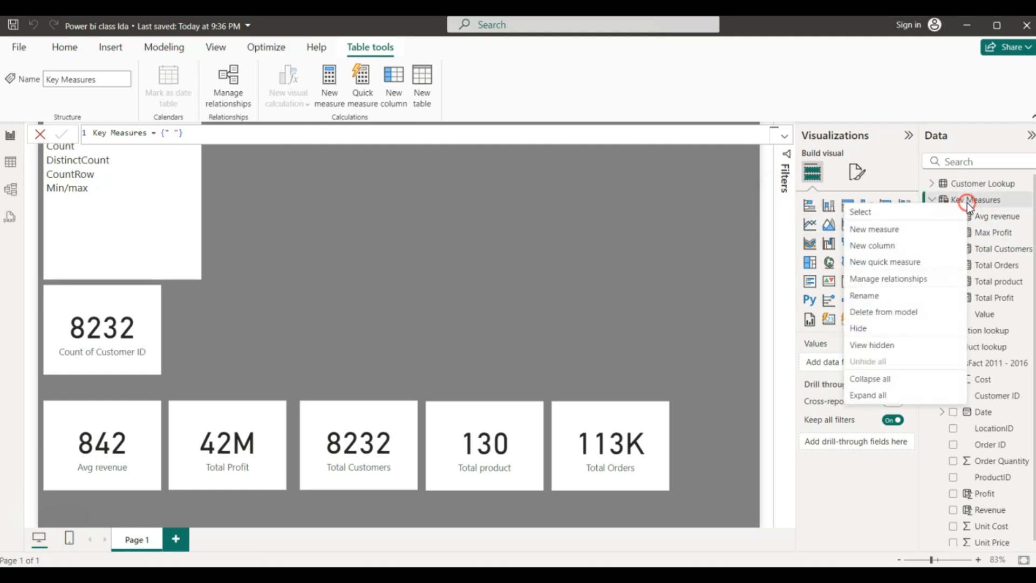
{"action": "left_click", "coordinate": [883, 231]}
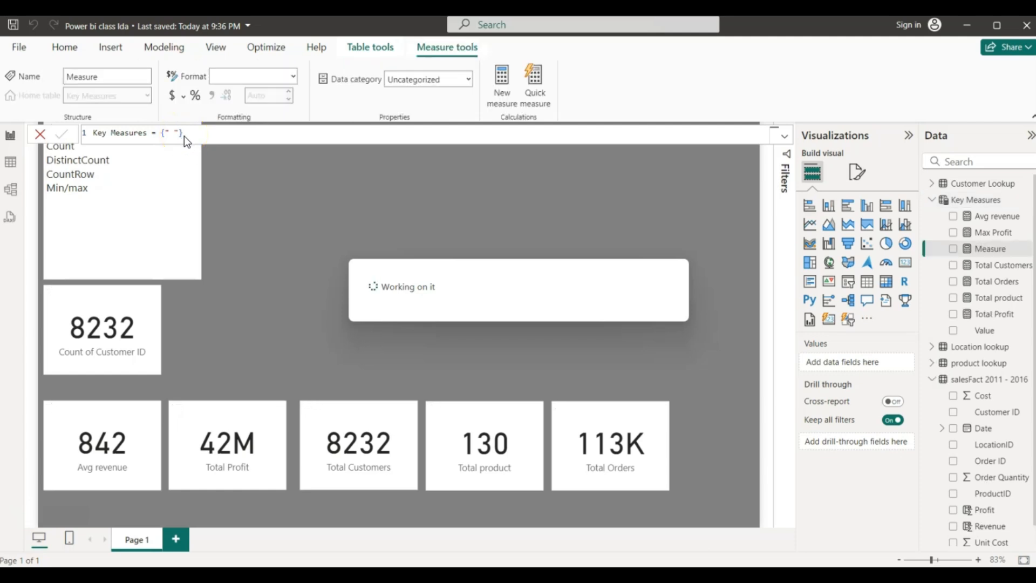
{"action": "left_click", "coordinate": [126, 137]}
{"action": "key", "text": "BackSpace"}
{"action": "key", "text": "BackSpace"}
{"action": "key", "text": "BackSpace"}
{"action": "key", "text": "BackSpace"}
{"action": "key", "text": "BackSpace"}
{"action": "key", "text": "BackSpace"}
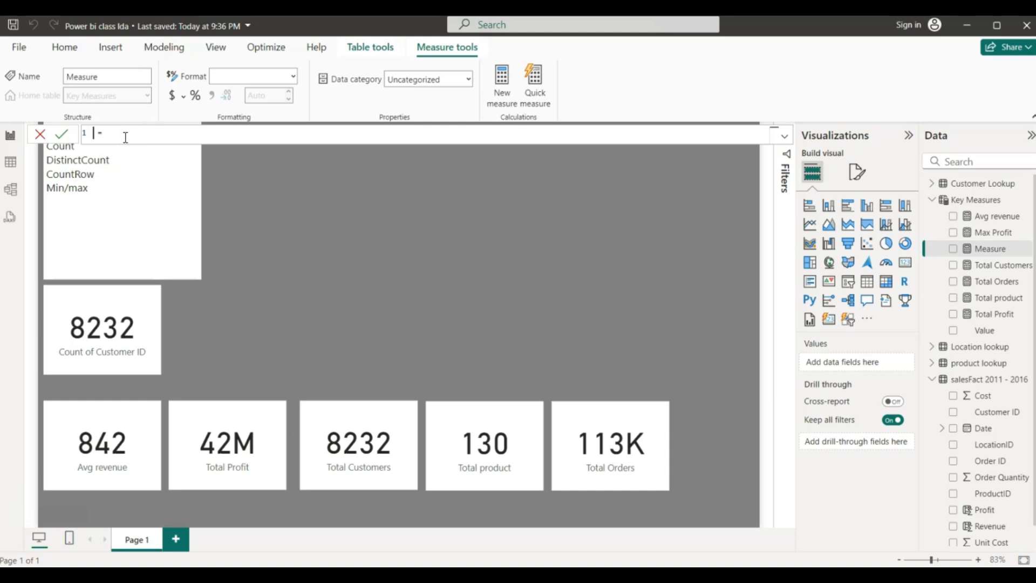
{"action": "type", "text": "in profit"}
{"action": "left_click", "coordinate": [159, 133]}
{"action": "type", "text": "Min"}
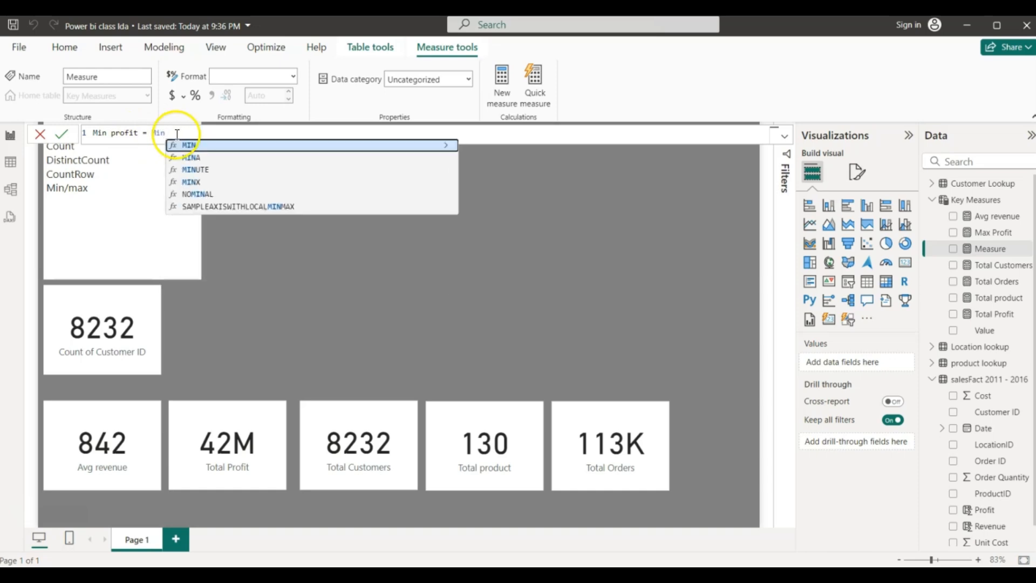
{"action": "left_click", "coordinate": [194, 146]}
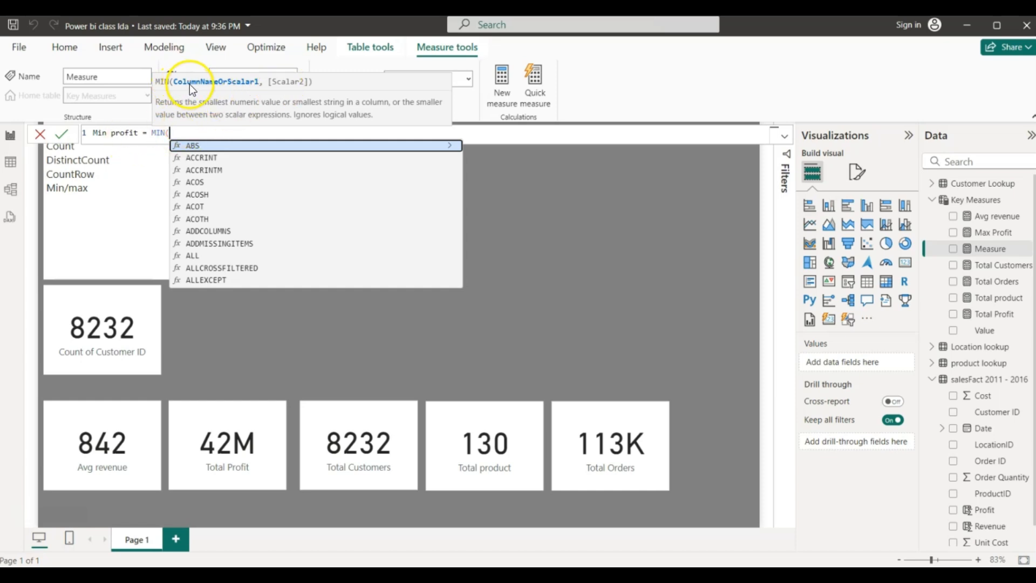
{"action": "type", "text": "profit"}
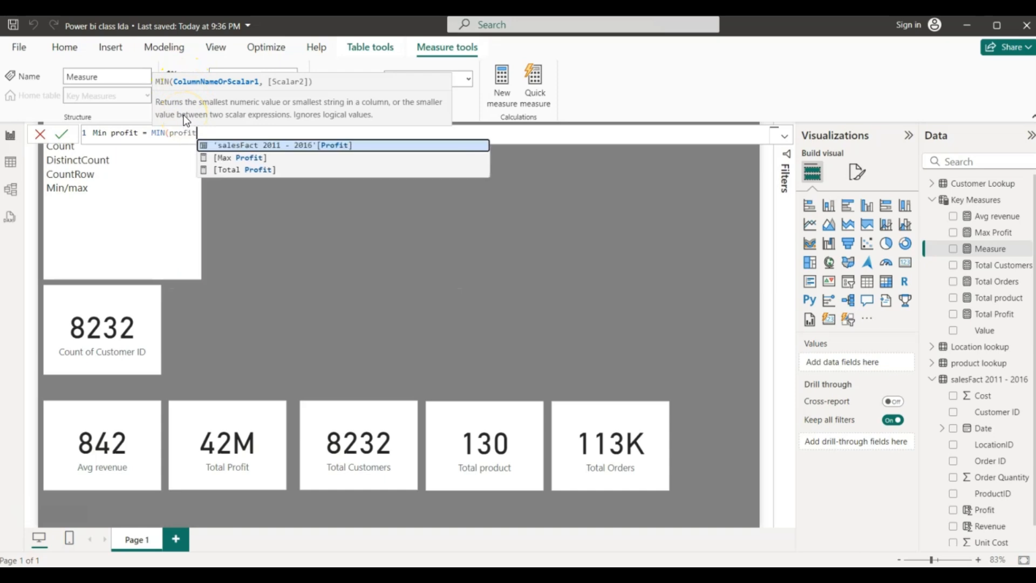
{"action": "left_click", "coordinate": [273, 146]}
{"action": "type", "text": ")"}
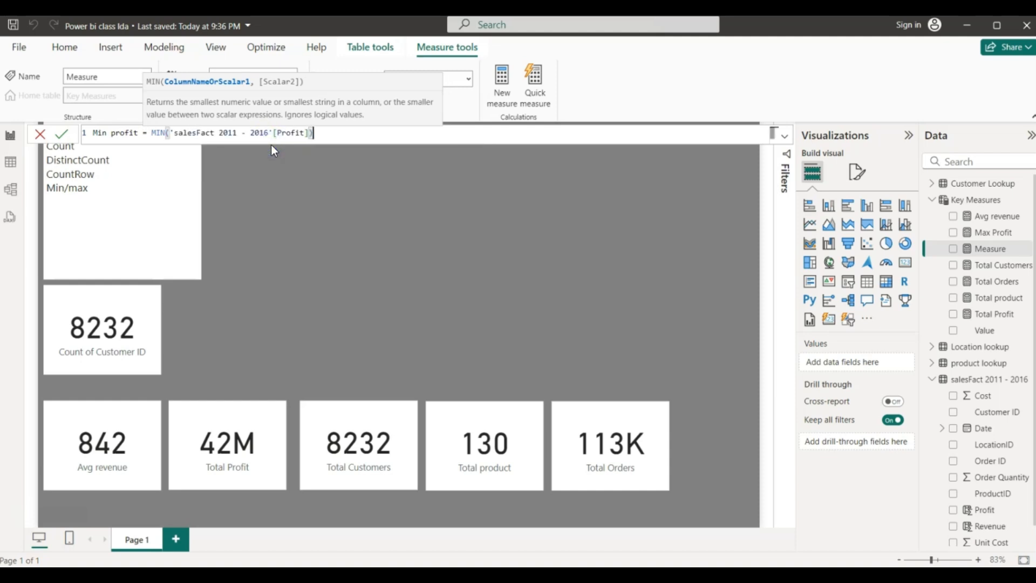
{"action": "key", "text": "Return"}
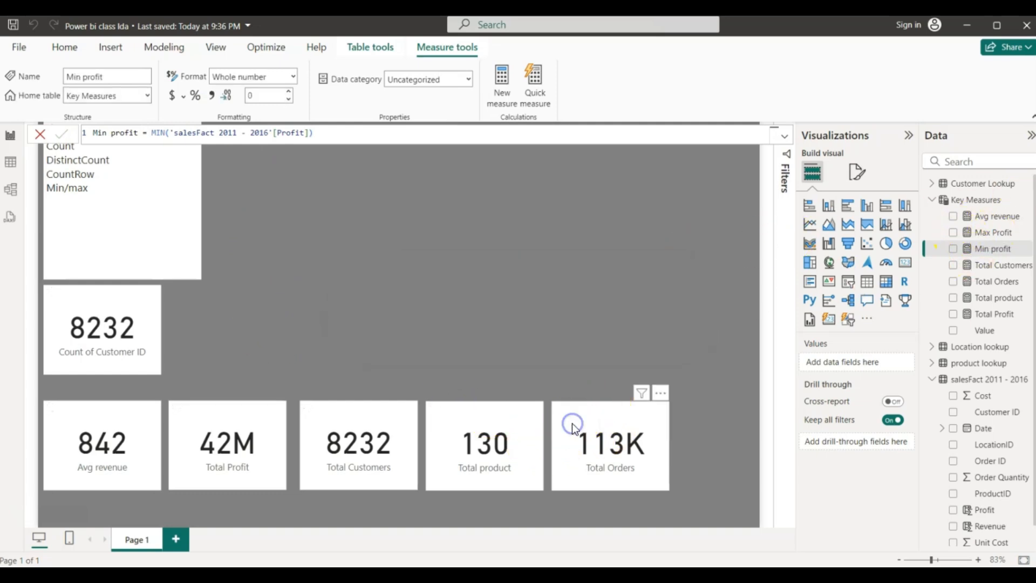
- Copy the Total Orders card into the top row and switch it to Min profit (1)
{"action": "left_click", "coordinate": [572, 423]}
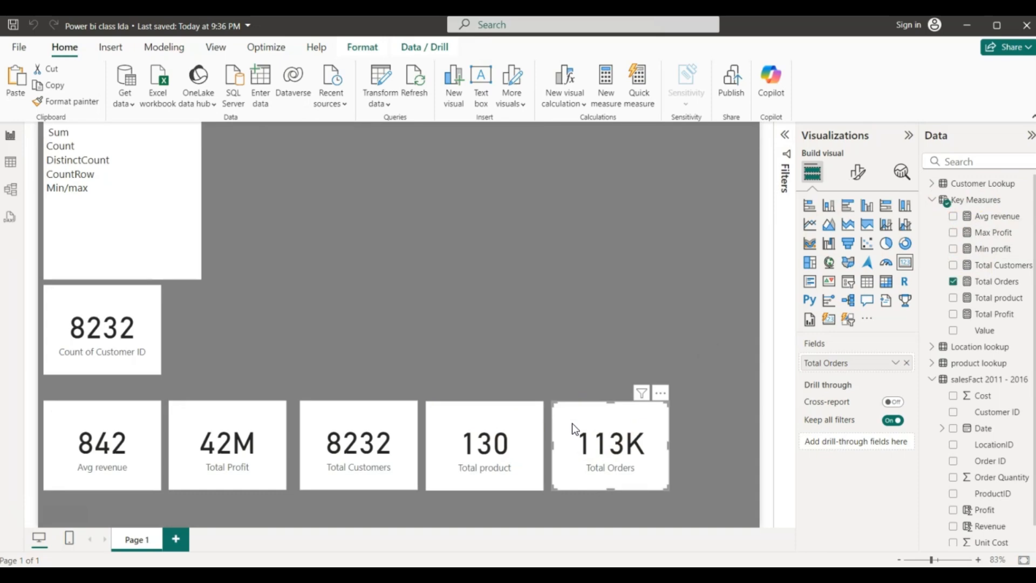
{"action": "key", "text": "ctrl+c"}
{"action": "key", "text": "ctrl+v"}
{"action": "left_click_drag", "start_coordinate": [572, 423], "coordinate": [205, 312]}
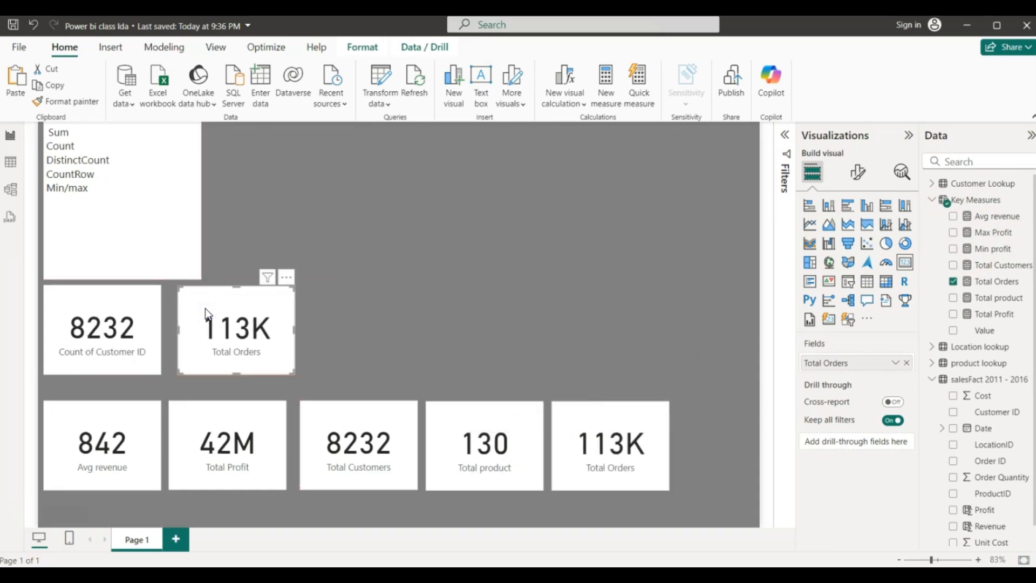
{"action": "left_click", "coordinate": [592, 406]}
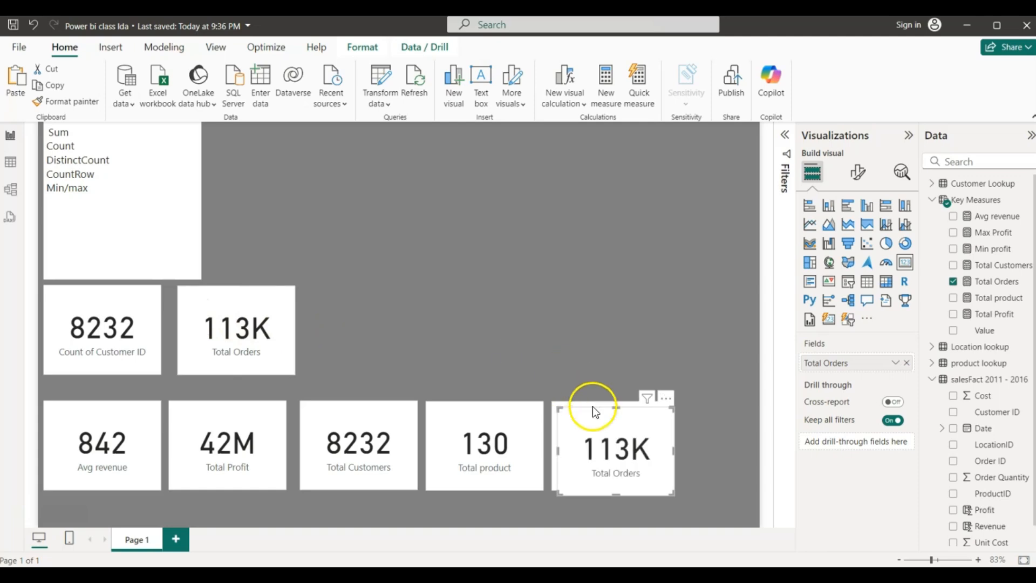
{"action": "left_click_drag", "start_coordinate": [568, 391], "coordinate": [347, 295]}
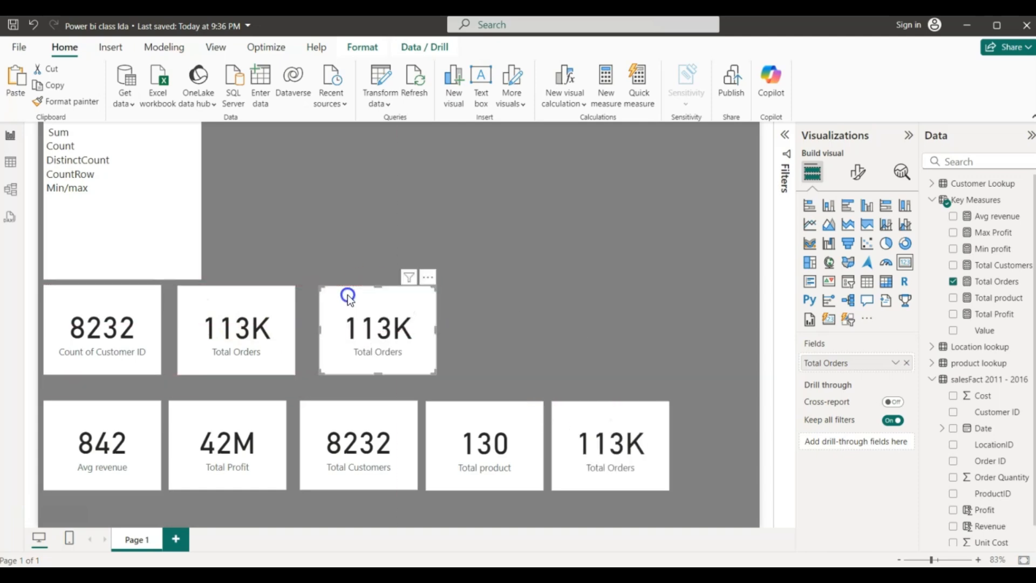
{"action": "left_click", "coordinate": [953, 281]}
{"action": "left_click", "coordinate": [953, 248]}
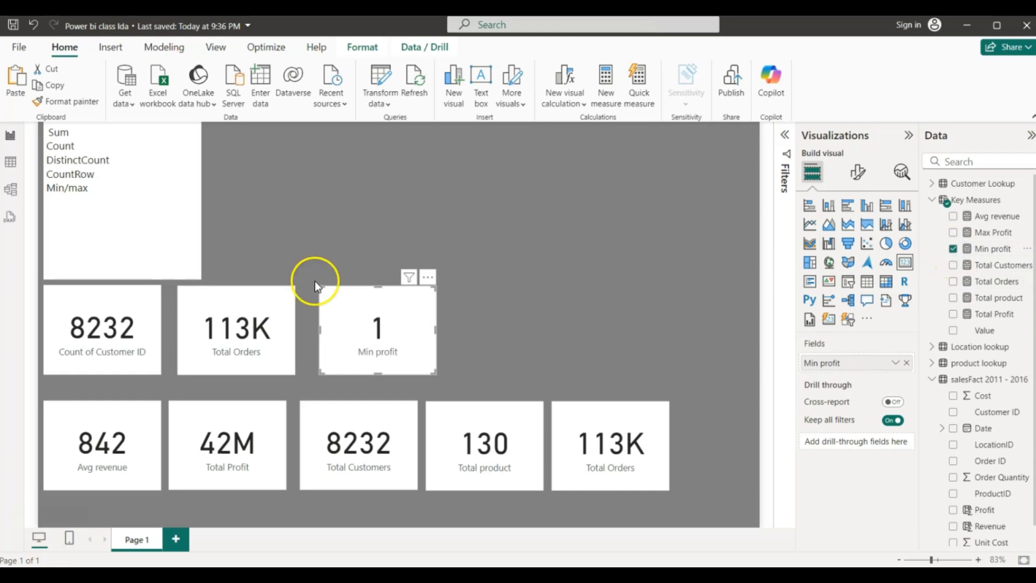
- Switch the other top-row Total Orders card to show Max Profit (26K)
{"action": "left_click", "coordinate": [276, 304]}
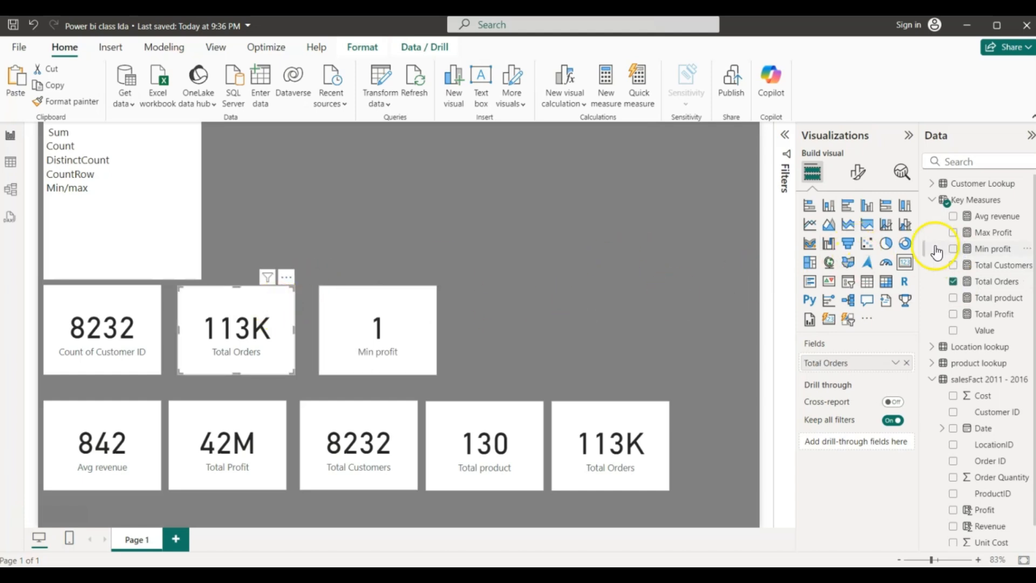
{"action": "left_click", "coordinate": [953, 282]}
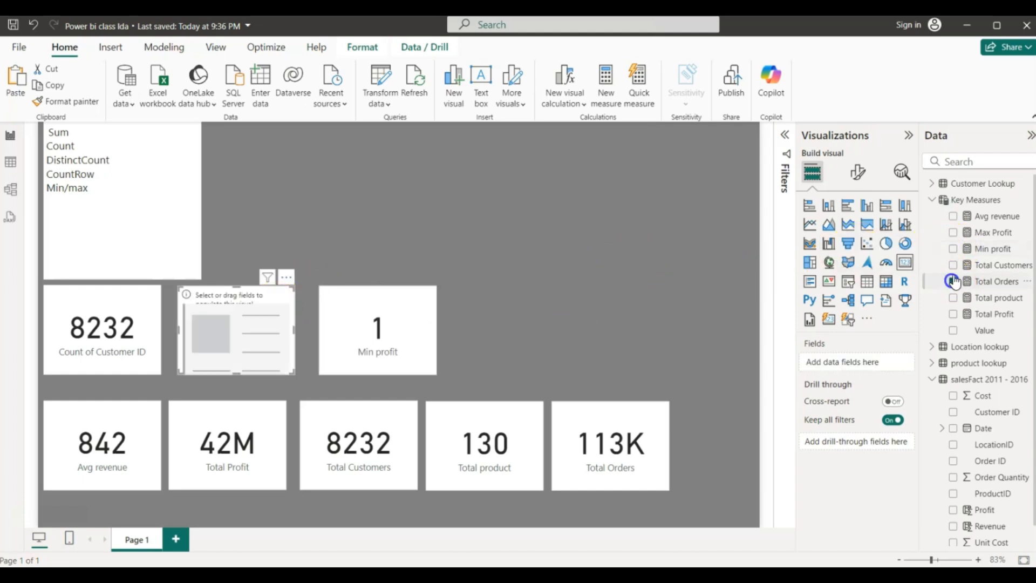
{"action": "left_click", "coordinate": [952, 232]}
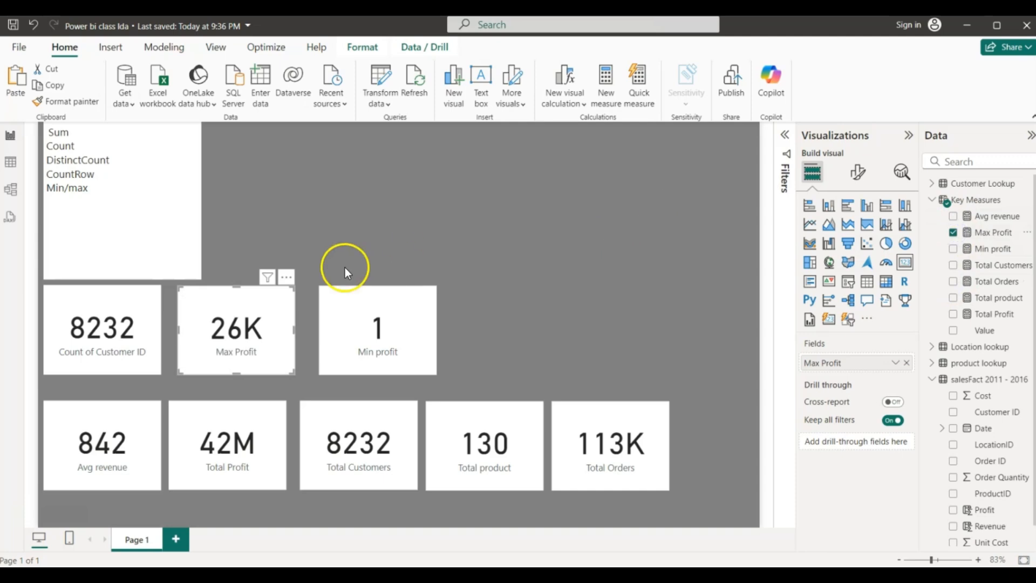
{"action": "left_click", "coordinate": [10, 162]}
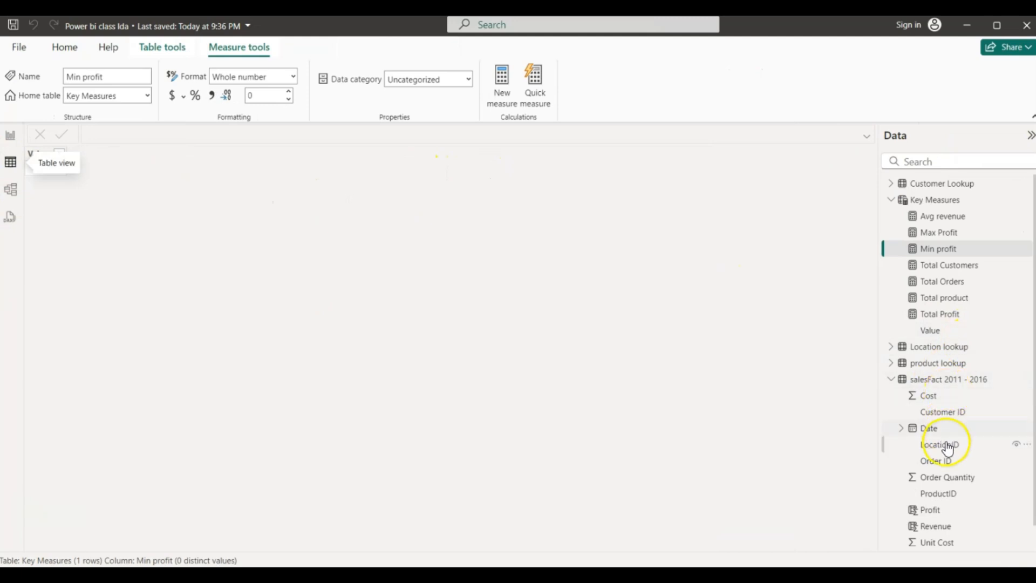
{"action": "left_click", "coordinate": [922, 380]}
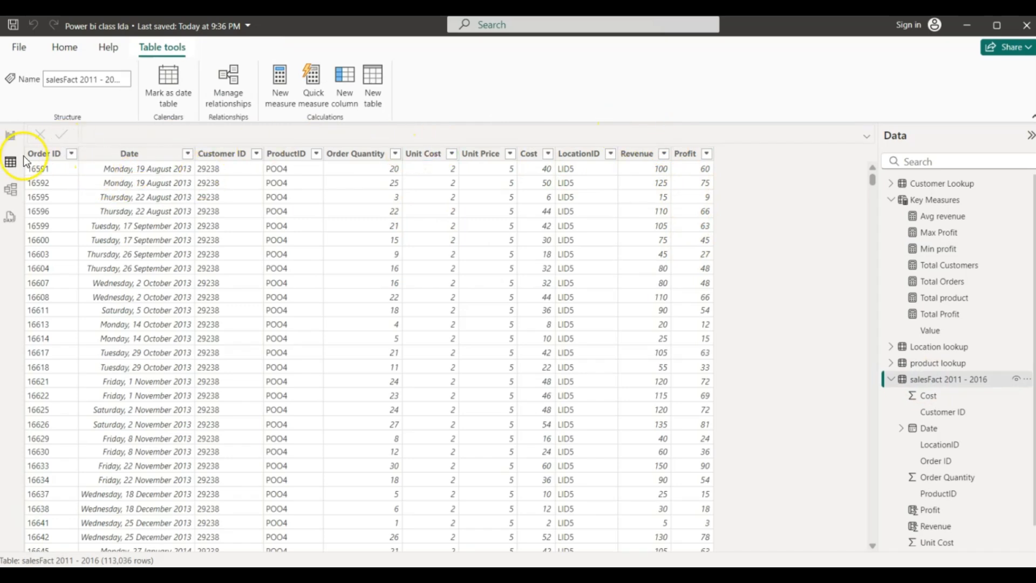
{"action": "left_click", "coordinate": [10, 135]}
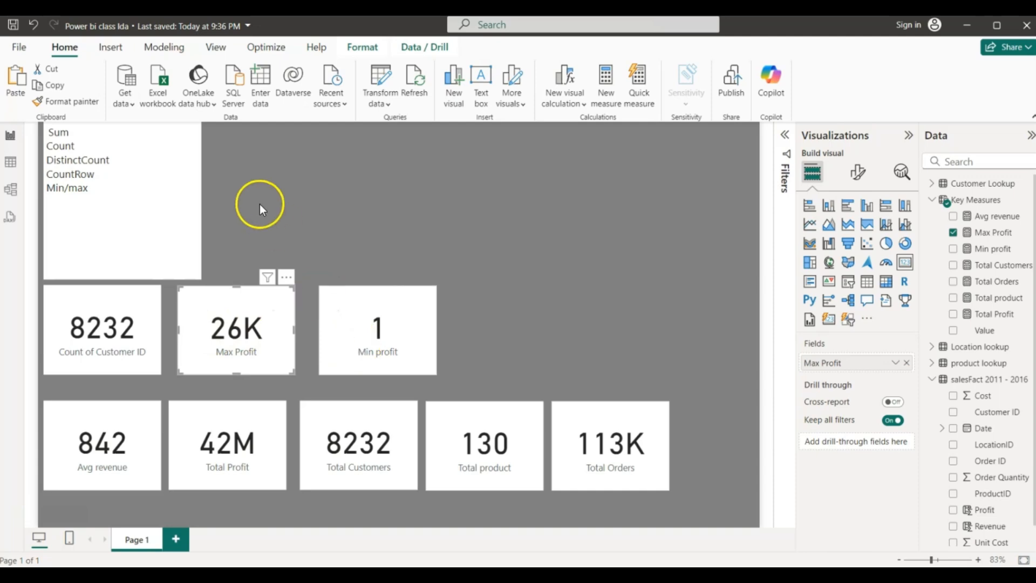
{"action": "left_click_drag", "start_coordinate": [47, 132], "coordinate": [83, 201]}
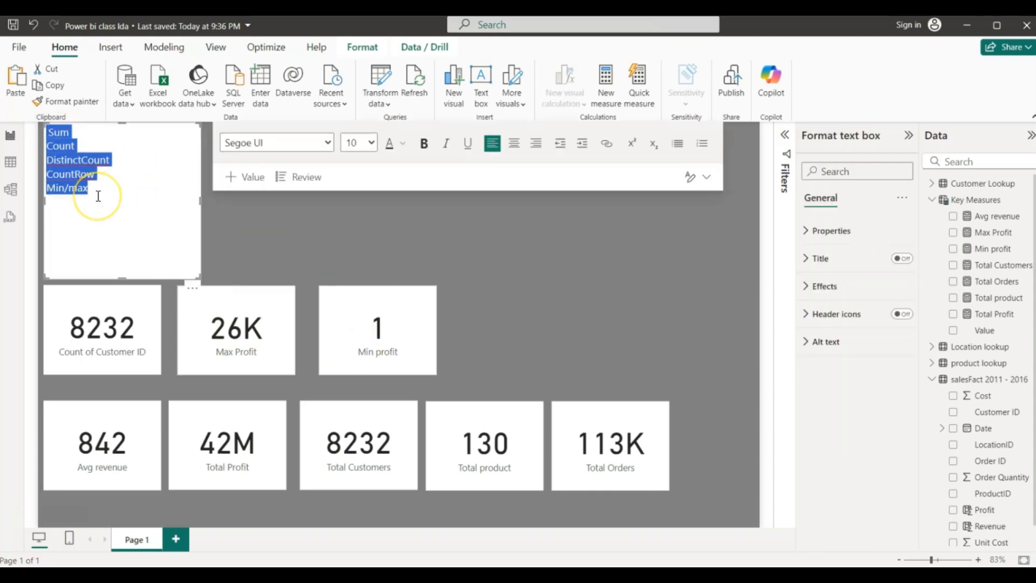
{"action": "left_click", "coordinate": [236, 225]}
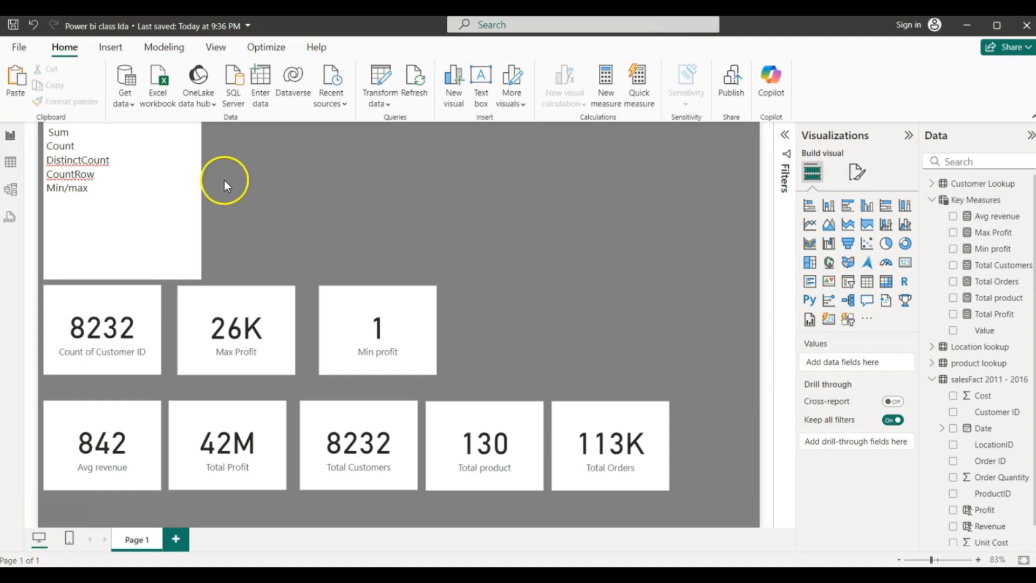
{"action": "left_click", "coordinate": [965, 202]}
- Create a new measure in Key Measures named Sales Per customer
{"action": "right_click", "coordinate": [966, 202]}
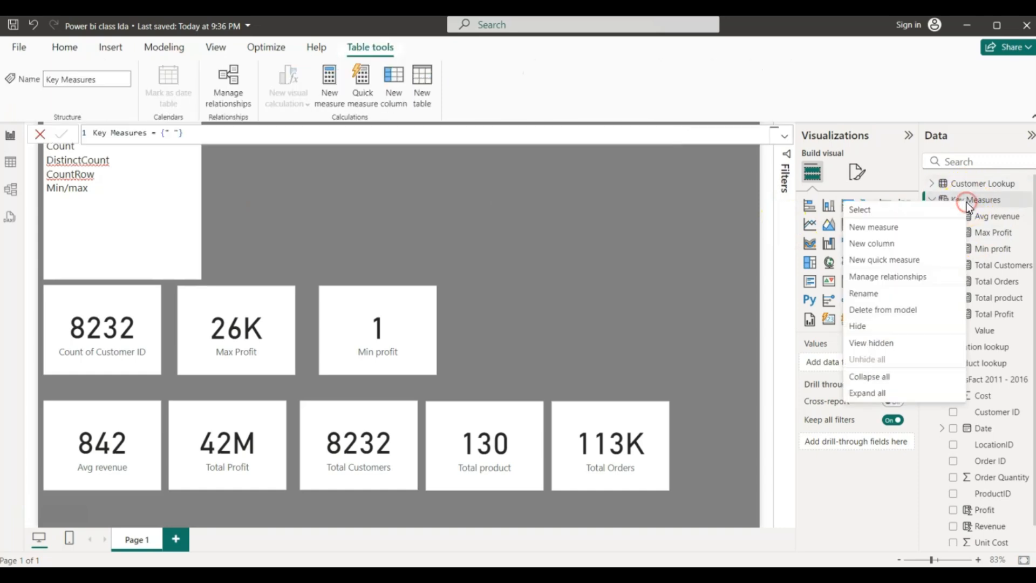
{"action": "left_click", "coordinate": [886, 224]}
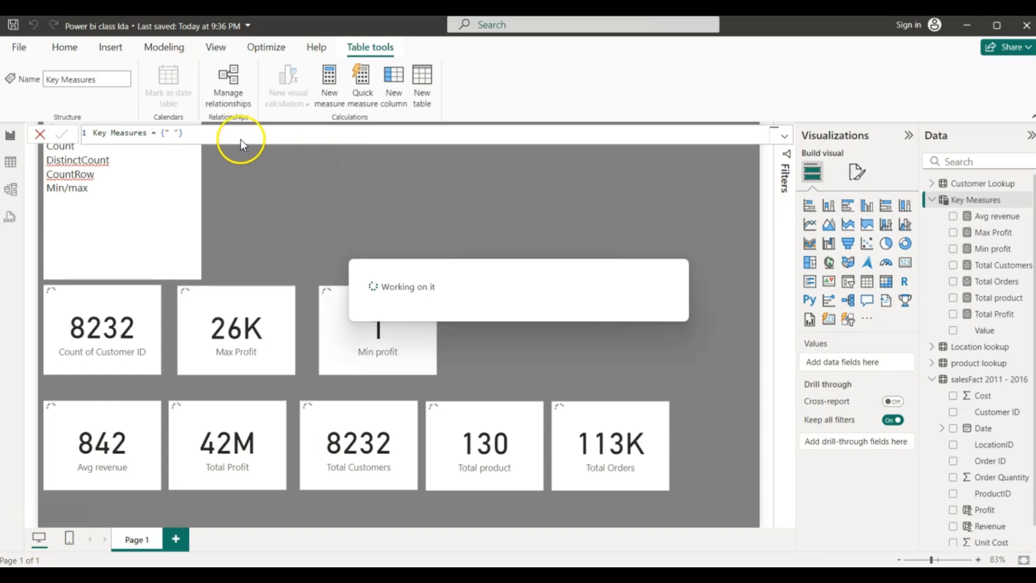
{"action": "left_click", "coordinate": [128, 134]}
{"action": "key", "text": "BackSpace"}
{"action": "key", "text": "BackSpace"}
{"action": "key", "text": "BackSpace"}
{"action": "key", "text": "BackSpace"}
{"action": "key", "text": "BackSpace"}
{"action": "key", "text": "BackSpace"}
{"action": "key", "text": "BackSpace"}
{"action": "key", "text": "BackSpace"}
{"action": "key", "text": "BackSpace"}
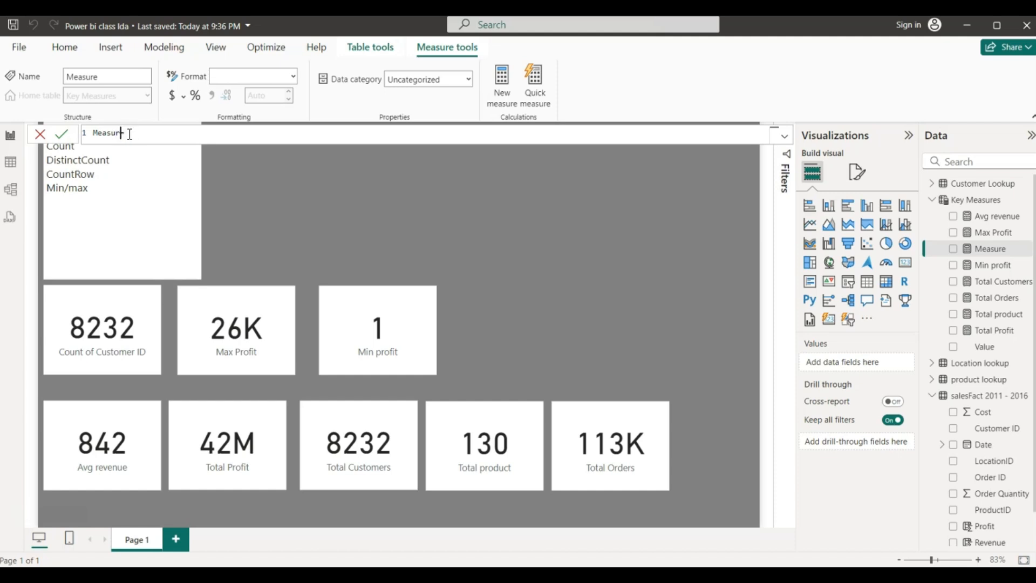
{"action": "type", "text": "D"}
{"action": "key", "text": "BackSpace"}
{"action": "type", "text": "Sales Per custi"}
{"action": "key", "text": "BackSpace"}
{"action": "type", "text": "omer ="}
- Abandon a first DIVIDE attempt and retype the measure name Sales Per customer
{"action": "left_click", "coordinate": [187, 134]}
{"action": "type", "text": "= Divid"}
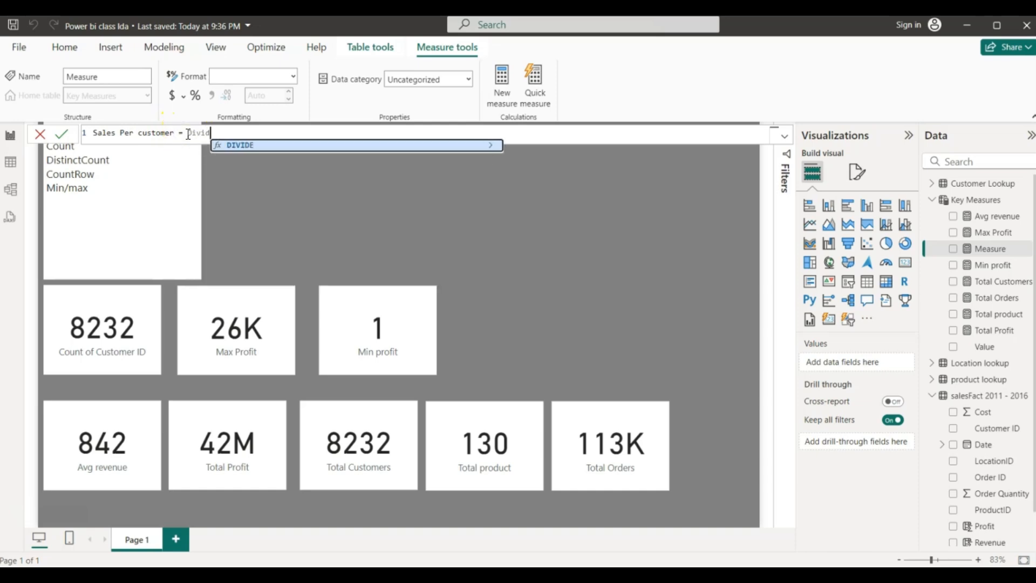
{"action": "left_click", "coordinate": [241, 146]}
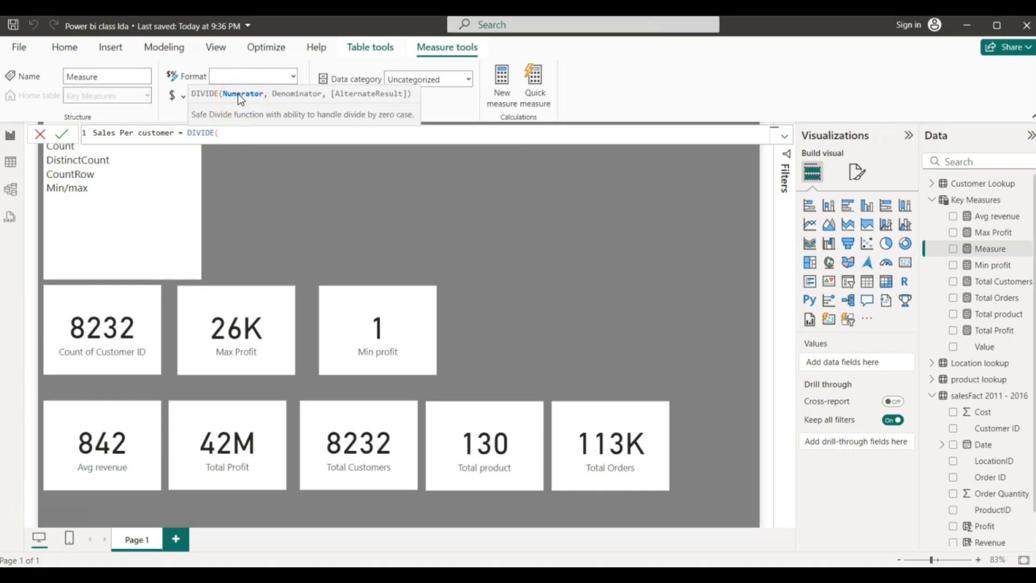
{"action": "left_click", "coordinate": [227, 134]}
{"action": "type", "text": "tota"}
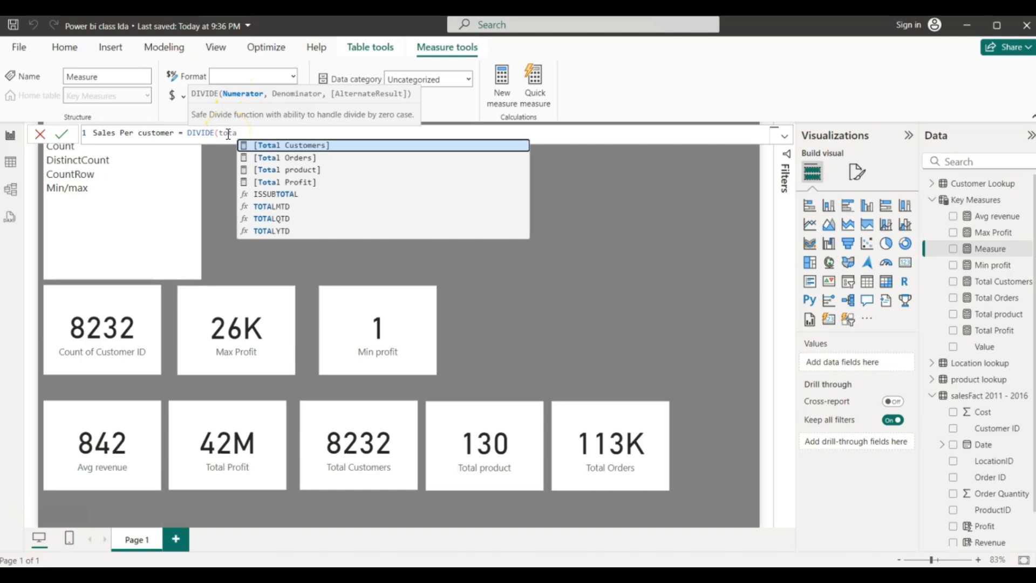
{"action": "left_click", "coordinate": [236, 132]}
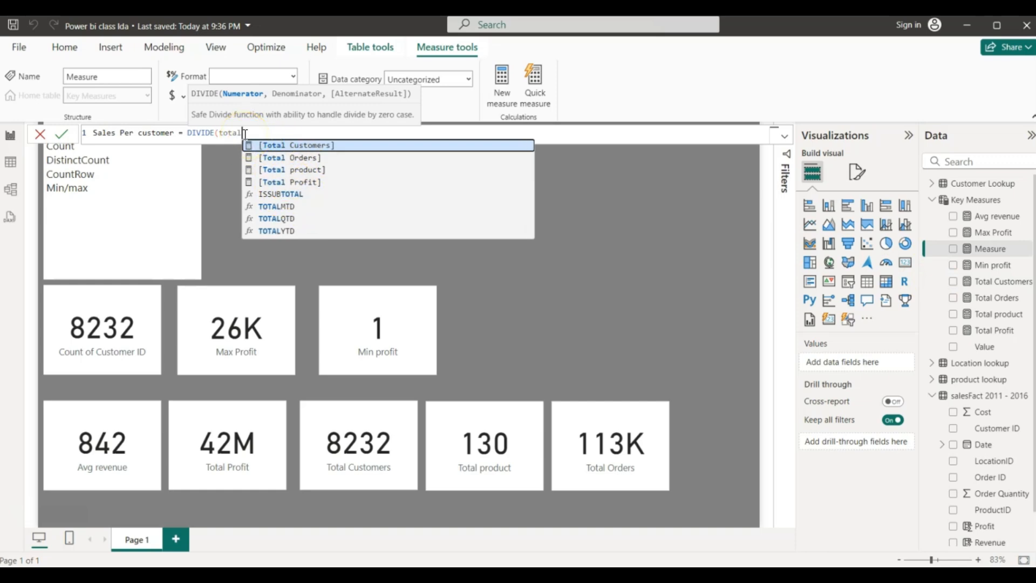
{"action": "type", "text": "l re"}
{"action": "key", "text": "BackSpace"}
{"action": "key", "text": "BackSpace"}
{"action": "key", "text": "BackSpace"}
{"action": "key", "text": "BackSpace"}
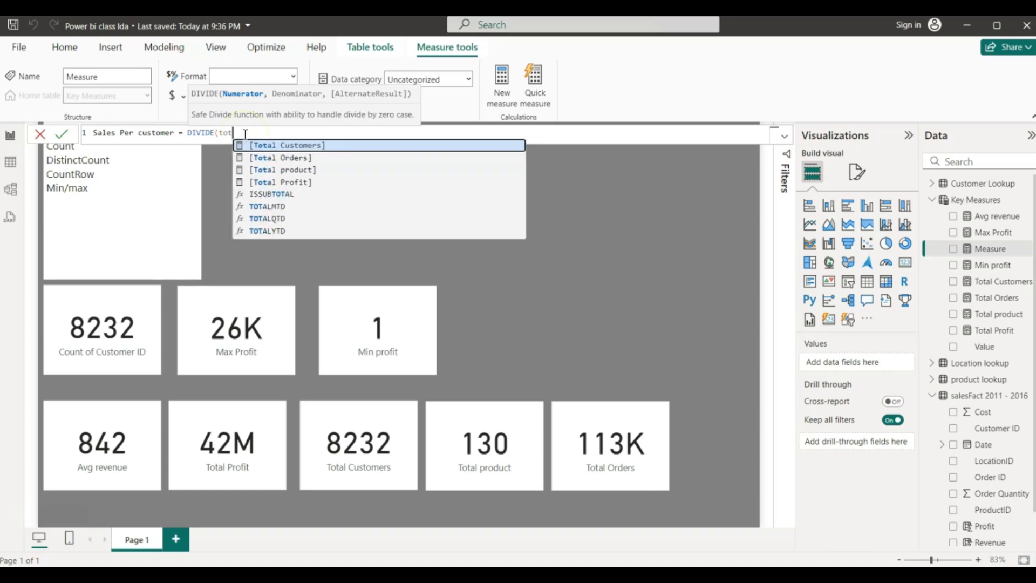
{"action": "key", "text": "BackSpace"}
{"action": "key", "text": "BackSpace"}
{"action": "key", "text": "BackSpace"}
{"action": "key", "text": "BackSpace"}
{"action": "key", "text": "BackSpace"}
{"action": "key", "text": "BackSpace"}
{"action": "key", "text": "BackSpace"}
{"action": "key", "text": "BackSpace"}
{"action": "key", "text": "BackSpace"}
{"action": "key", "text": "BackSpace"}
{"action": "key", "text": "BackSpace"}
{"action": "key", "text": "BackSpace"}
{"action": "key", "text": "BackSpace"}
{"action": "key", "text": "BackSpace"}
{"action": "key", "text": "BackSpace"}
{"action": "key", "text": "BackSpace"}
{"action": "key", "text": "BackSpace"}
{"action": "key", "text": "BackSpace"}
{"action": "key", "text": "BackSpace"}
{"action": "key", "text": "BackSpace"}
{"action": "key", "text": "BackSpace"}
{"action": "key", "text": "BackSpace"}
{"action": "key", "text": "BackSpace"}
{"action": "key", "text": "BackSpace"}
{"action": "key", "text": "BackSpace"}
{"action": "key", "text": "BackSpace"}
{"action": "key", "text": "BackSpace"}
{"action": "key", "text": "BackSpace"}
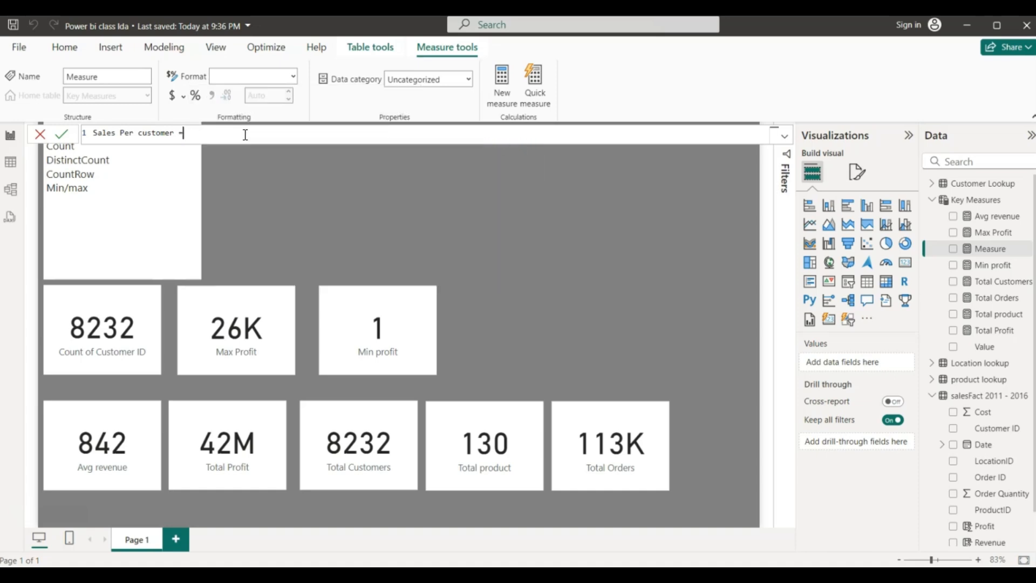
{"action": "key", "text": "BackSpace"}
{"action": "key", "text": "BackSpace"}
{"action": "key", "text": "BackSpace"}
{"action": "type", "text": "Total revi"}
{"action": "key", "text": "BackSpace"}
{"action": "key", "text": "BackSpace"}
{"action": "key", "text": "BackSpace"}
{"action": "key", "text": "BackSpace"}
{"action": "key", "text": "BackSpace"}
{"action": "key", "text": "BackSpace"}
{"action": "key", "text": "BackSpace"}
{"action": "key", "text": "BackSpace"}
{"action": "key", "text": "BackSpace"}
{"action": "key", "text": "BackSpace"}
{"action": "type", "text": "Sales Per customer"}
- Begin the formula as DIVIDE(SUM('salesFact 2011 - 2016'[Revenue])
{"action": "type", "text": "= Divide"}
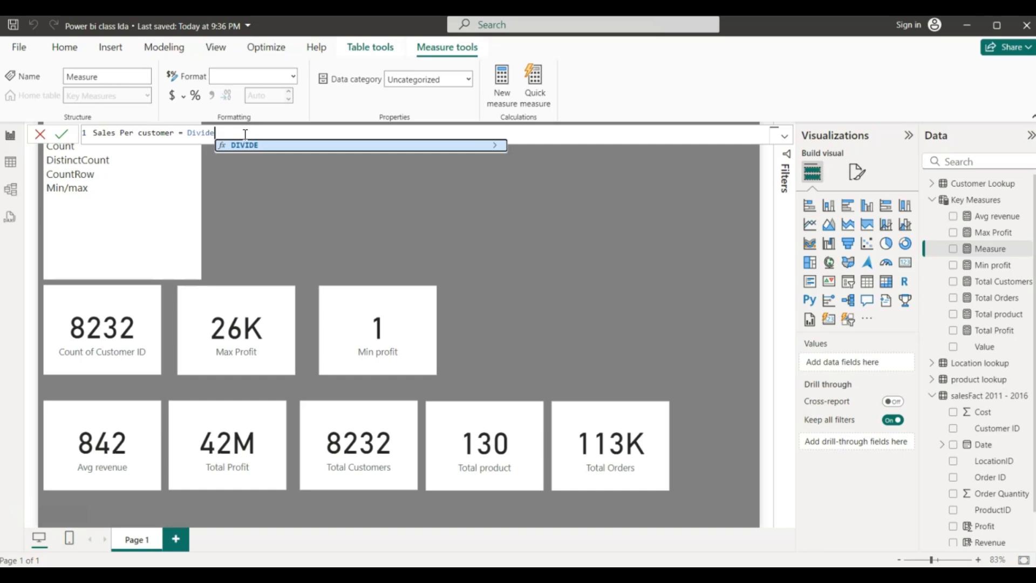
{"action": "left_click", "coordinate": [244, 145]}
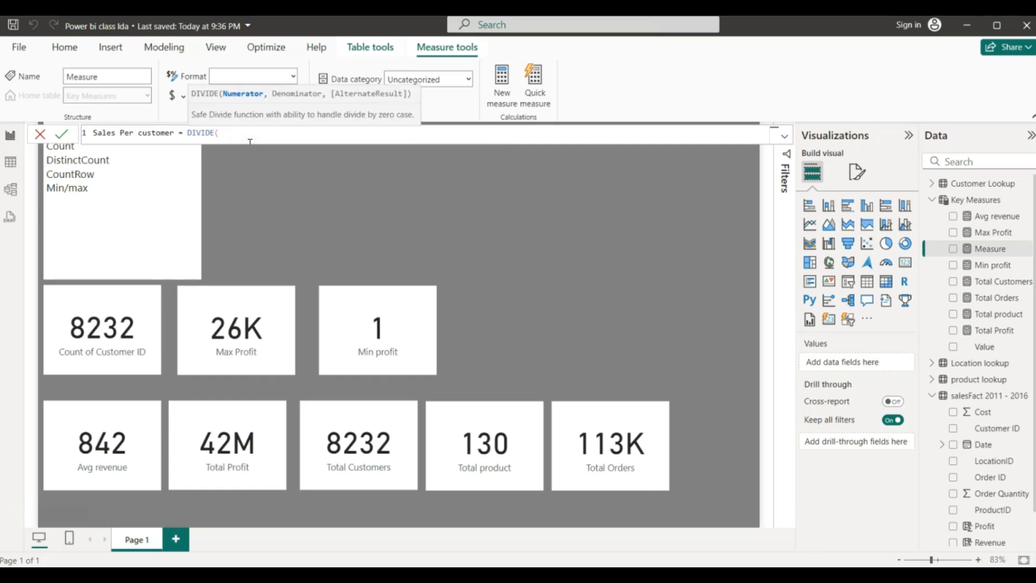
{"action": "type", "text": "sum"}
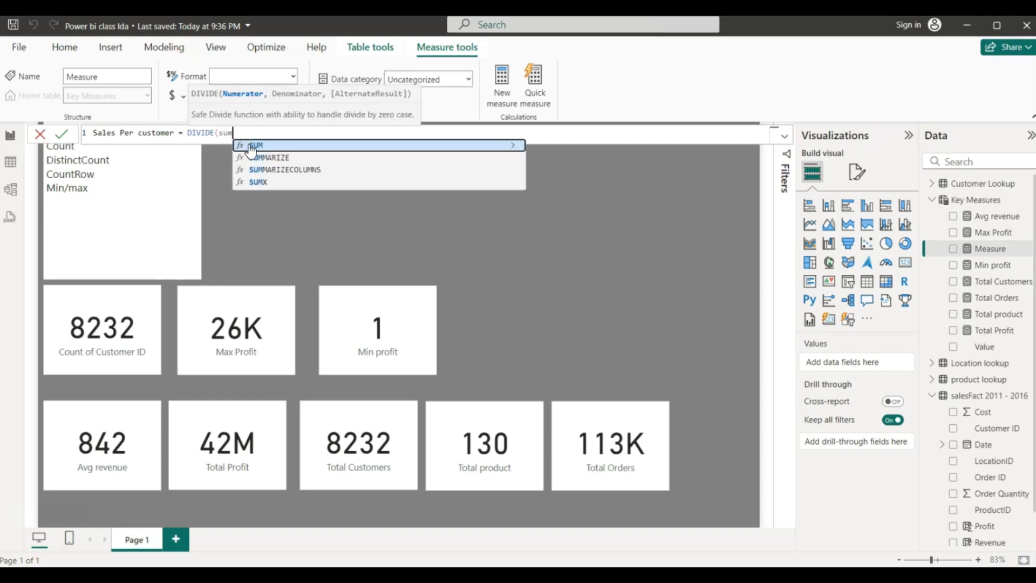
{"action": "left_click", "coordinate": [250, 146]}
{"action": "type", "text": "re"}
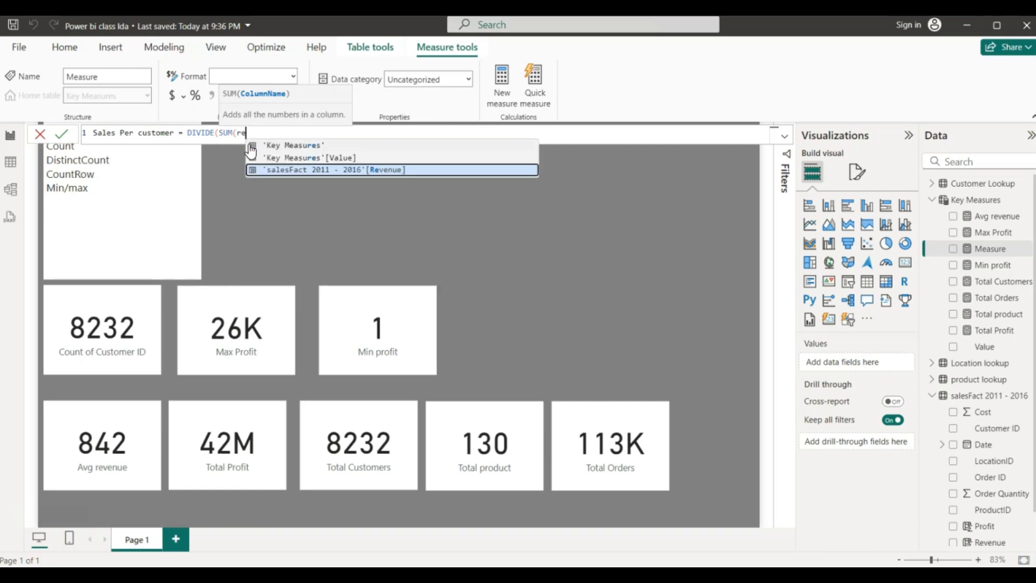
{"action": "type", "text": "venue"}
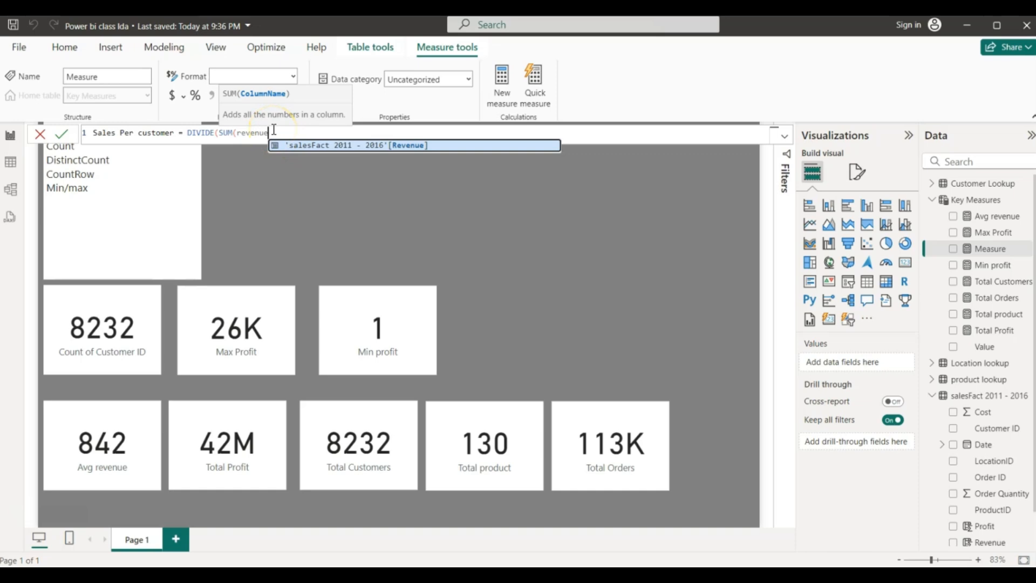
{"action": "left_click", "coordinate": [300, 145]}
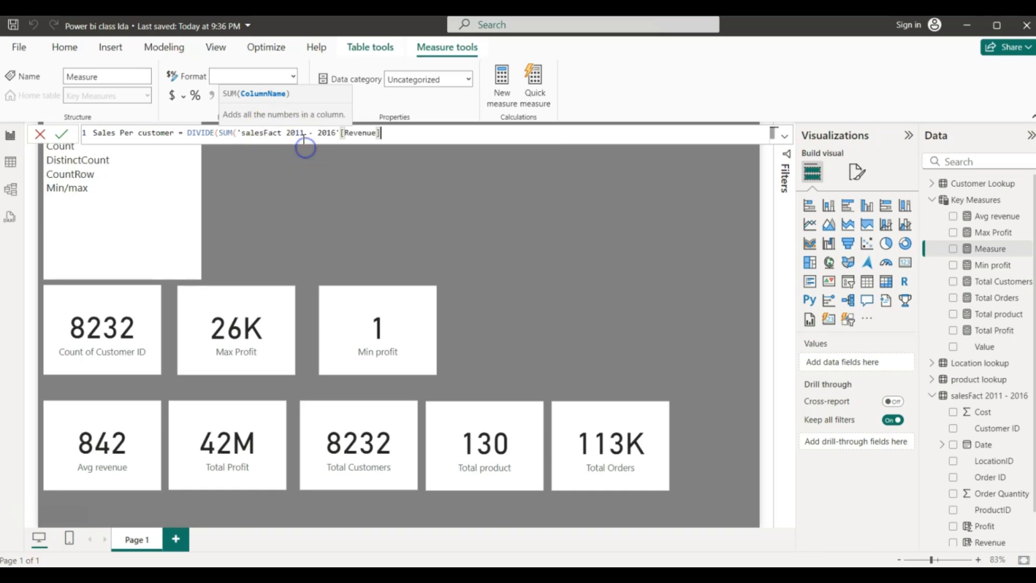
{"action": "left_click", "coordinate": [365, 139]}
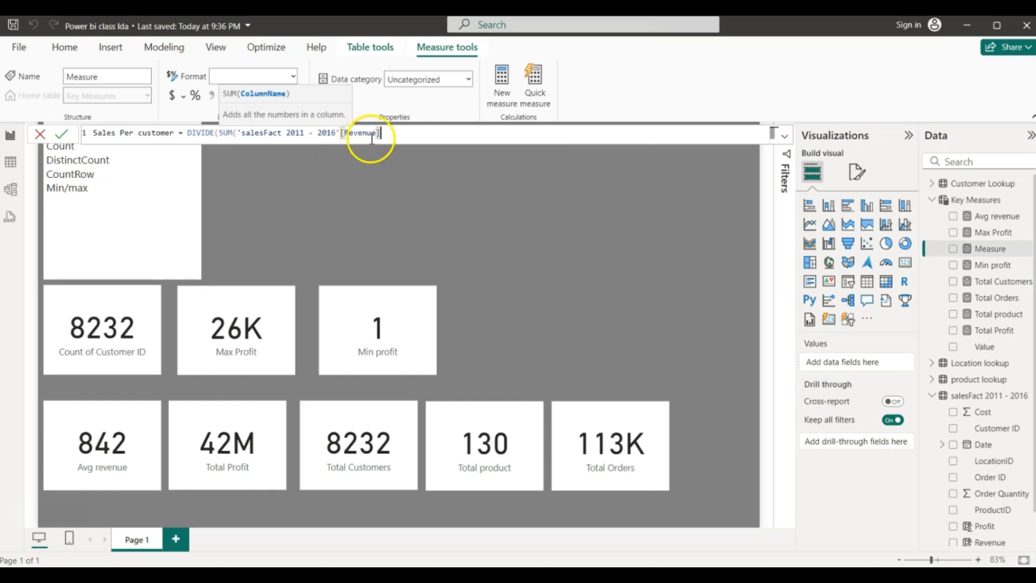
{"action": "type", "text": ")"}
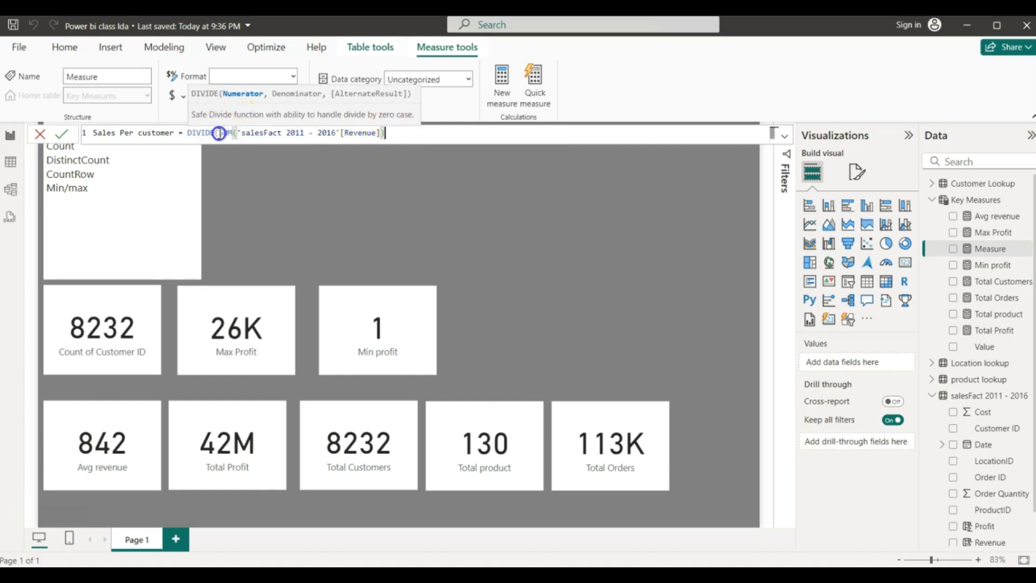
- Add COUNT('Customer Lookup'[Customer ID]) as the divisor and commit the measure
{"action": "left_click_drag", "start_coordinate": [218, 133], "coordinate": [384, 134]}
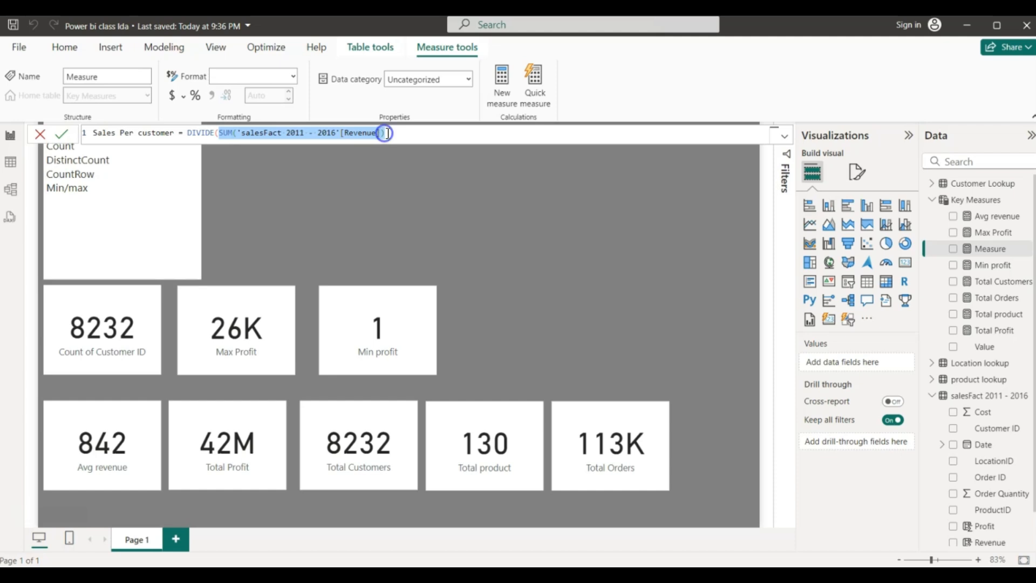
{"action": "left_click", "coordinate": [386, 133]}
{"action": "type", "text": ","}
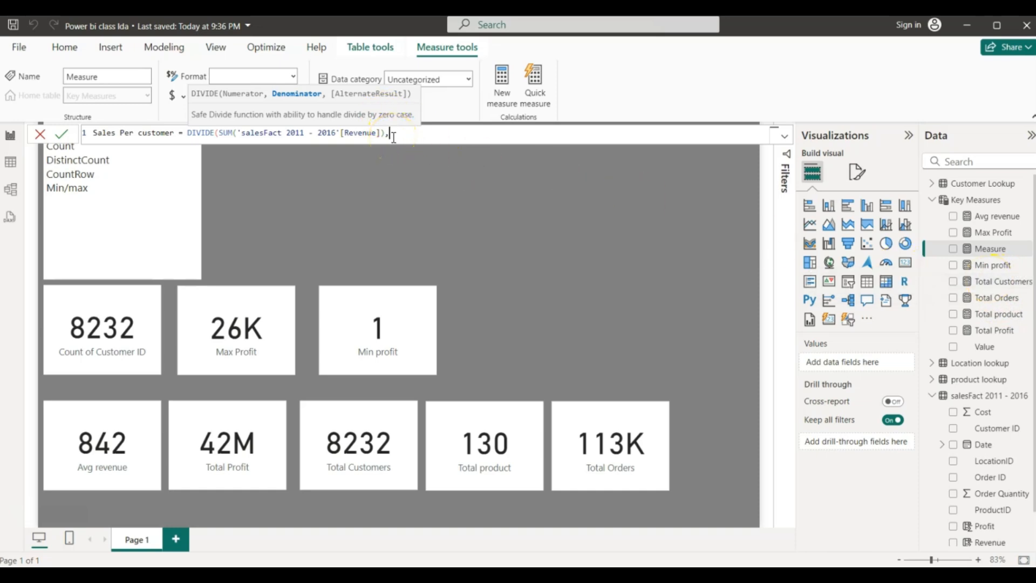
{"action": "type", "text": "count"}
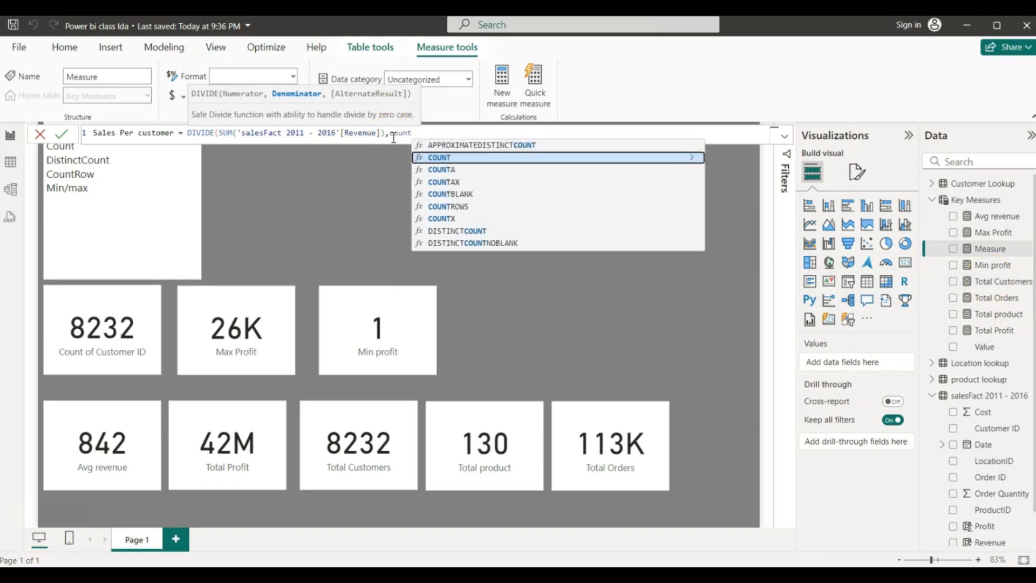
{"action": "left_click", "coordinate": [448, 157]}
{"action": "type", "text": "id"}
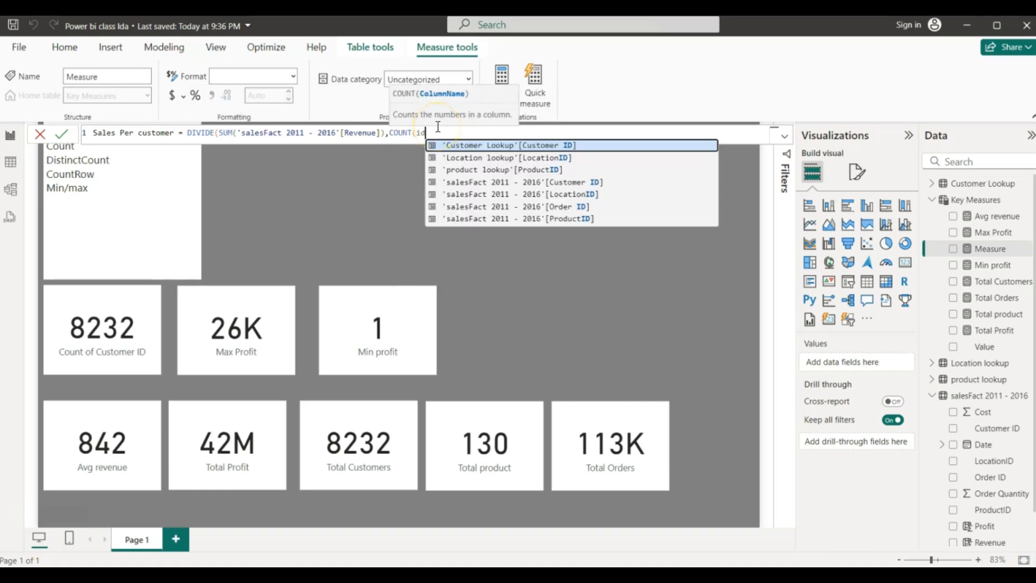
{"action": "left_click", "coordinate": [494, 145]}
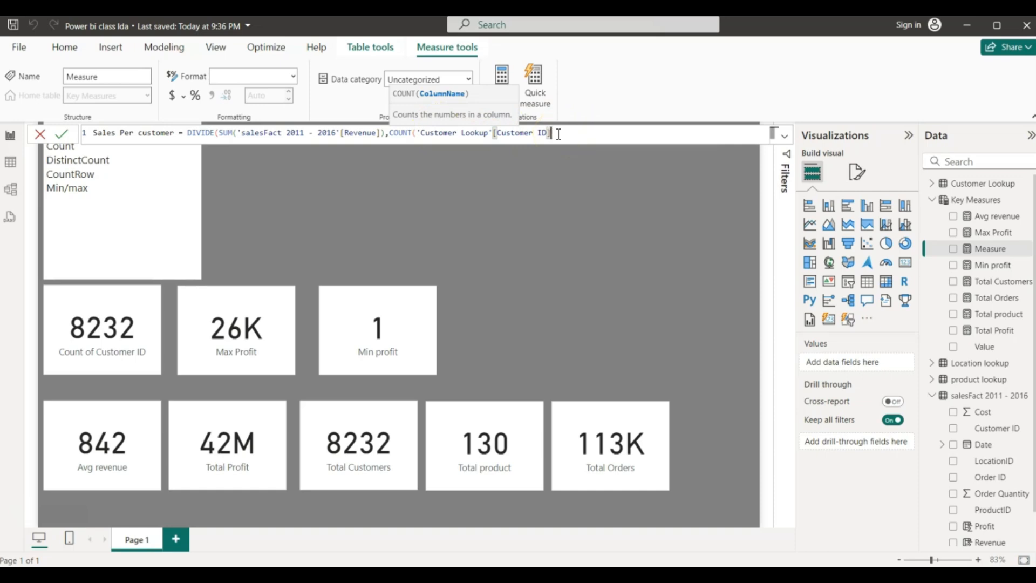
{"action": "type", "text": "))"}
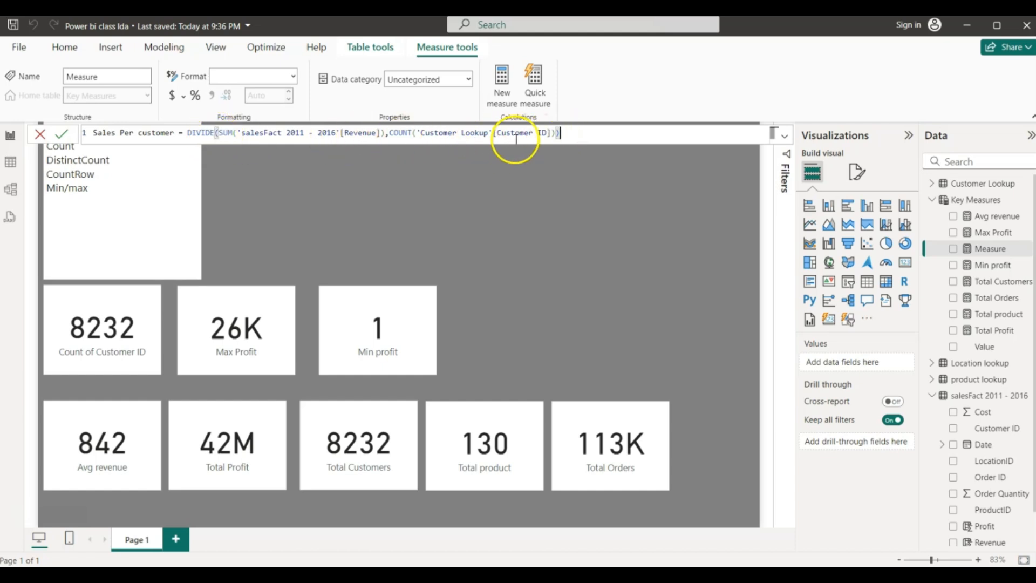
{"action": "left_click", "coordinate": [574, 134]}
{"action": "key", "text": "Return"}
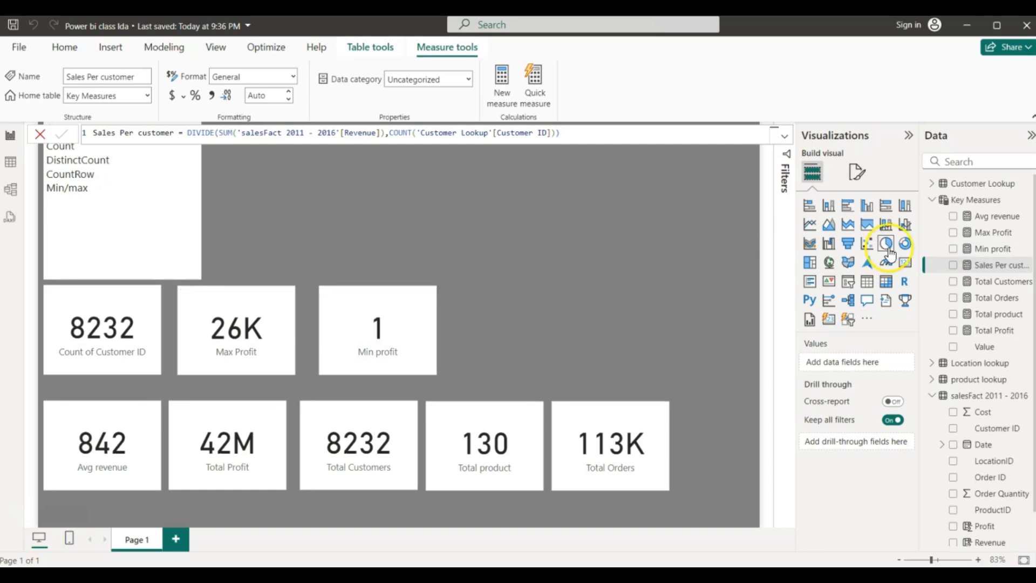
- Copy the Min profit card to its right and switch the copy to Sales Per customer (11.56K)
{"action": "left_click", "coordinate": [432, 329]}
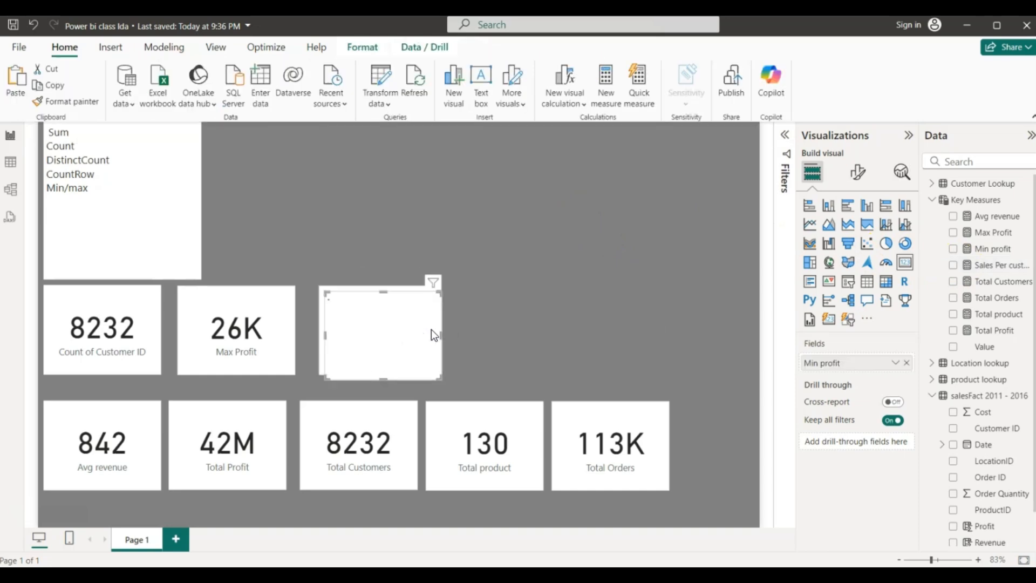
{"action": "left_click_drag", "start_coordinate": [430, 329], "coordinate": [558, 325]}
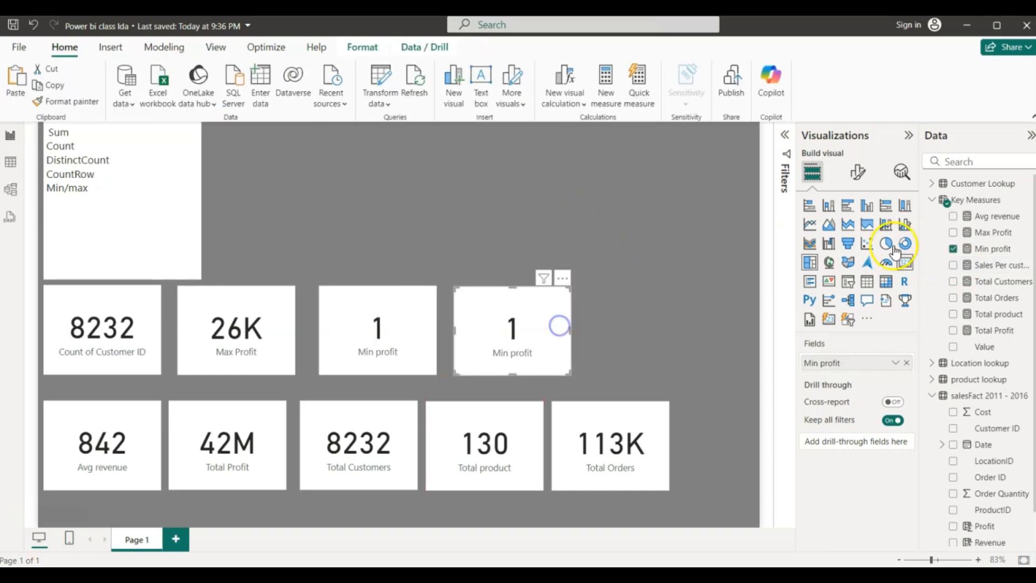
{"action": "left_click", "coordinate": [953, 248]}
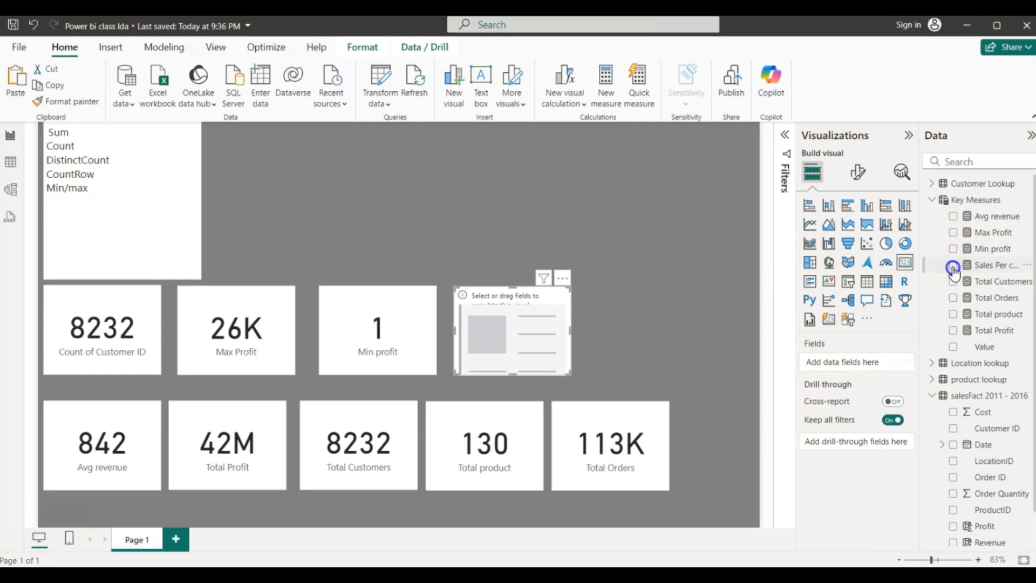
{"action": "left_click", "coordinate": [953, 265]}
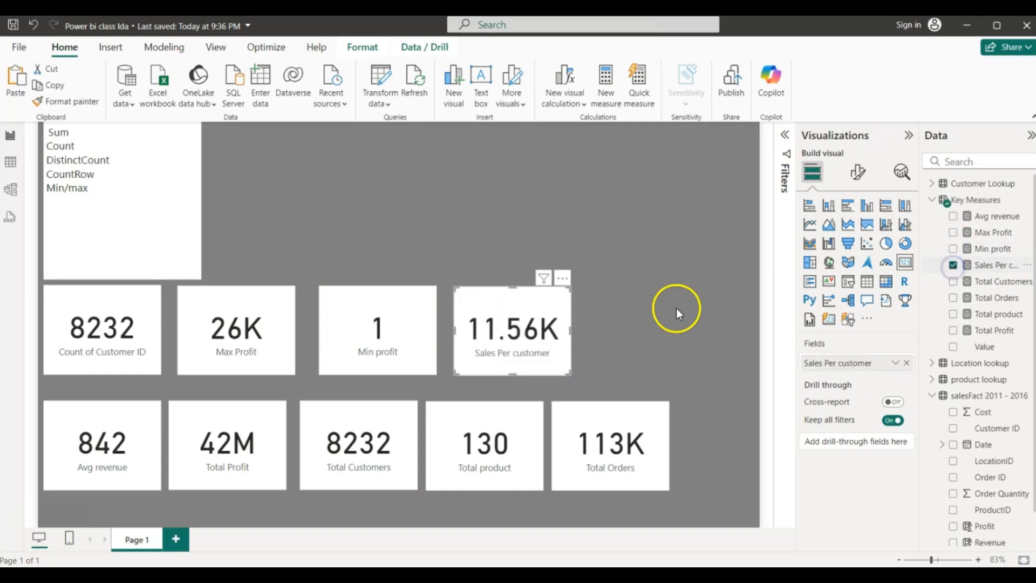
{"action": "left_click", "coordinate": [542, 366]}
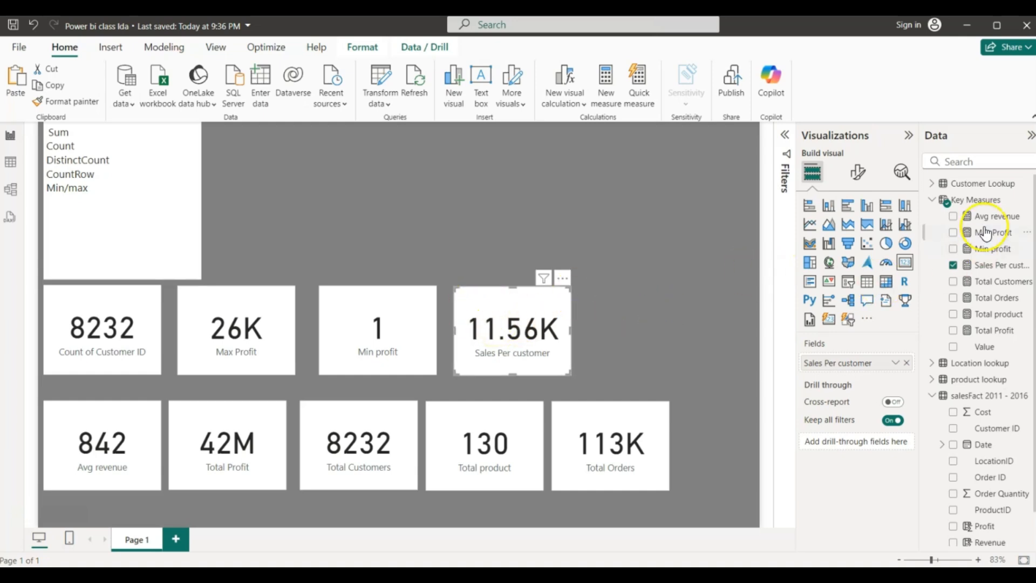
- Start a new measure in Key Measures named Sales Per customer 2
{"action": "right_click", "coordinate": [976, 199]}
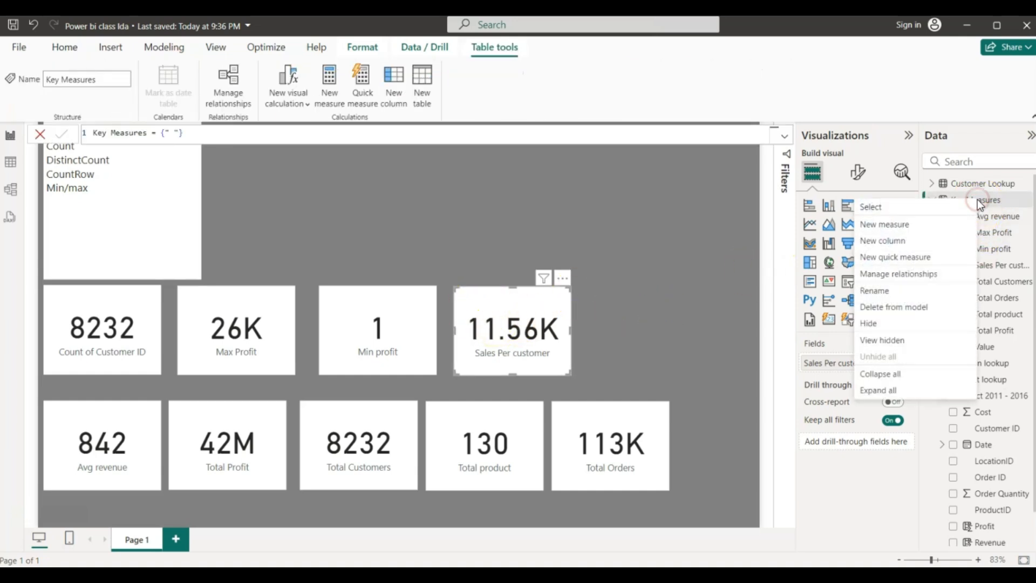
{"action": "left_click", "coordinate": [895, 224]}
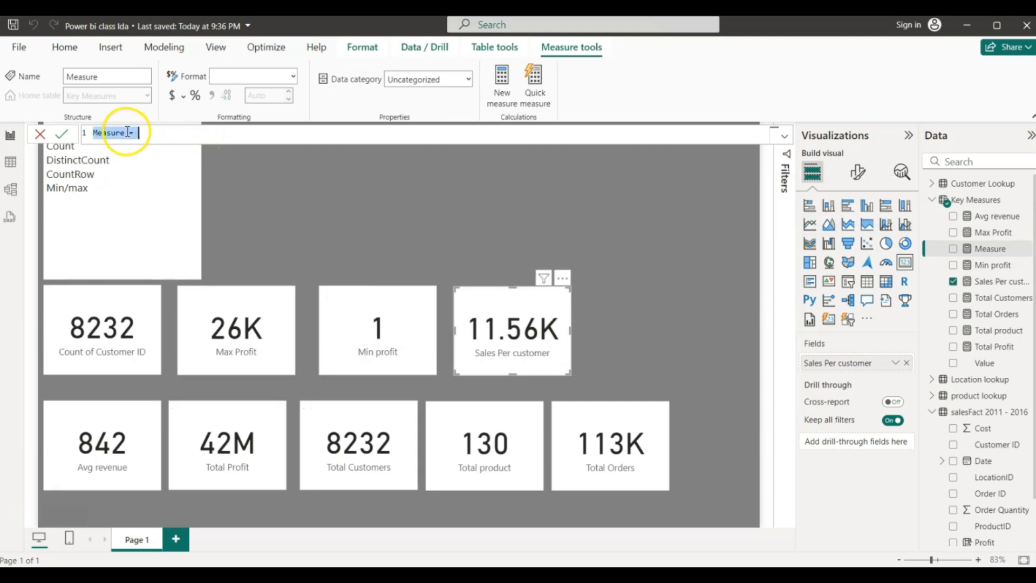
{"action": "left_click", "coordinate": [130, 132]}
{"action": "key", "text": "BackSpace"}
{"action": "key", "text": "BackSpace"}
{"action": "key", "text": "BackSpace"}
{"action": "key", "text": "BackSpace"}
{"action": "key", "text": "BackSpace"}
{"action": "key", "text": "BackSpace"}
{"action": "key", "text": "BackSpace"}
{"action": "key", "text": "BackSpace"}
{"action": "key", "text": "BackSpace"}
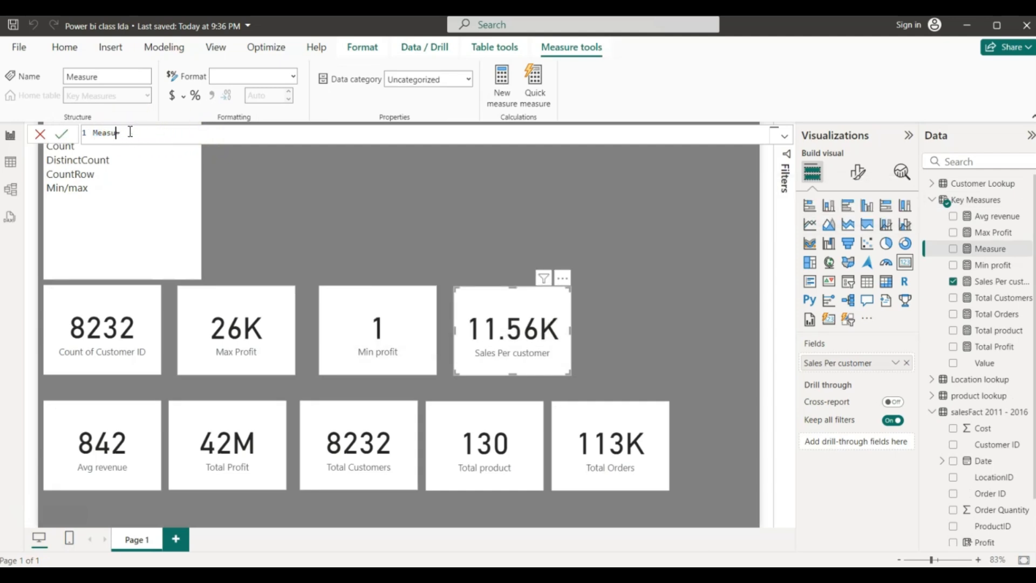
{"action": "type", "text": "Sales Per customer ="}
{"action": "key", "text": "Left"}
{"action": "type", "text": "2"}
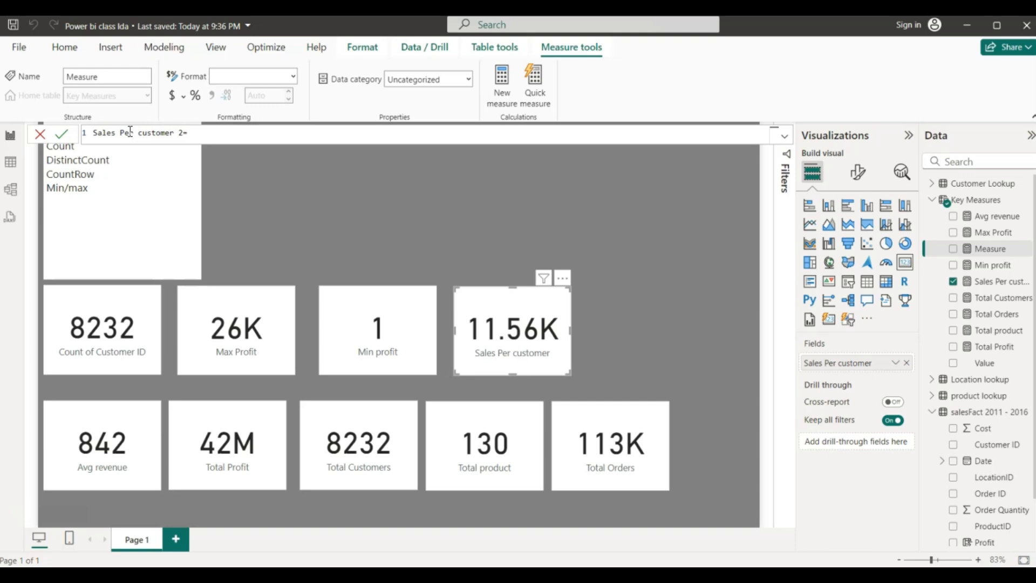
{"action": "left_click", "coordinate": [196, 139]}
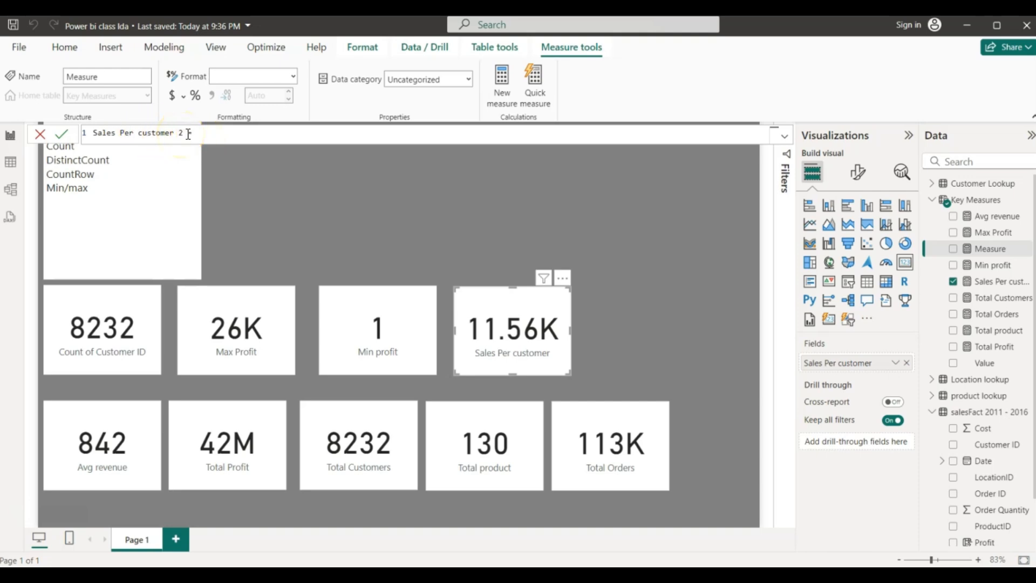
{"action": "left_click", "coordinate": [201, 132]}
- Define it as SUM('salesFact 2011 - 2016'[Revenue])/[Total Customers] and commit
{"action": "type", "text": "sum"}
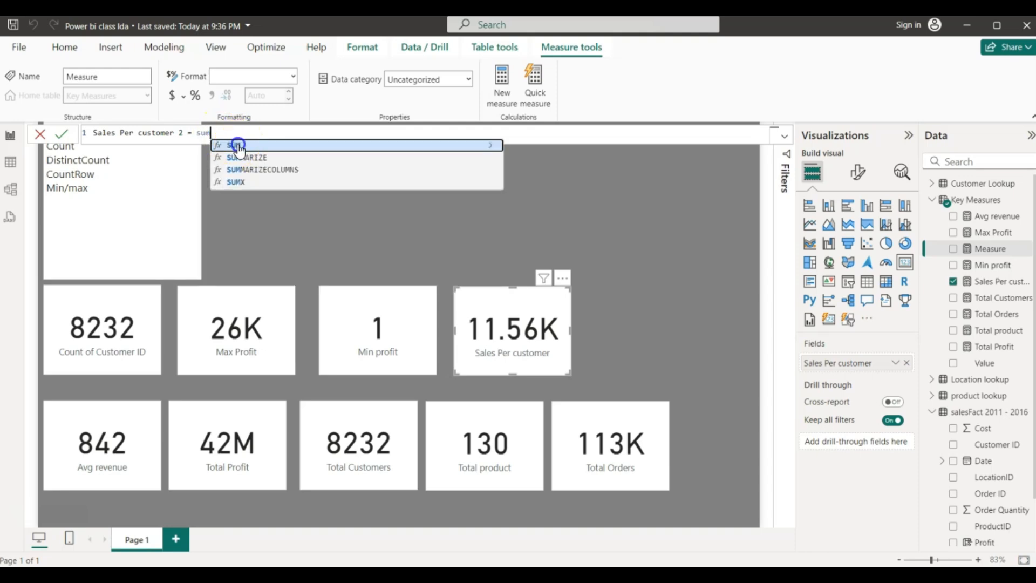
{"action": "left_click", "coordinate": [237, 145]}
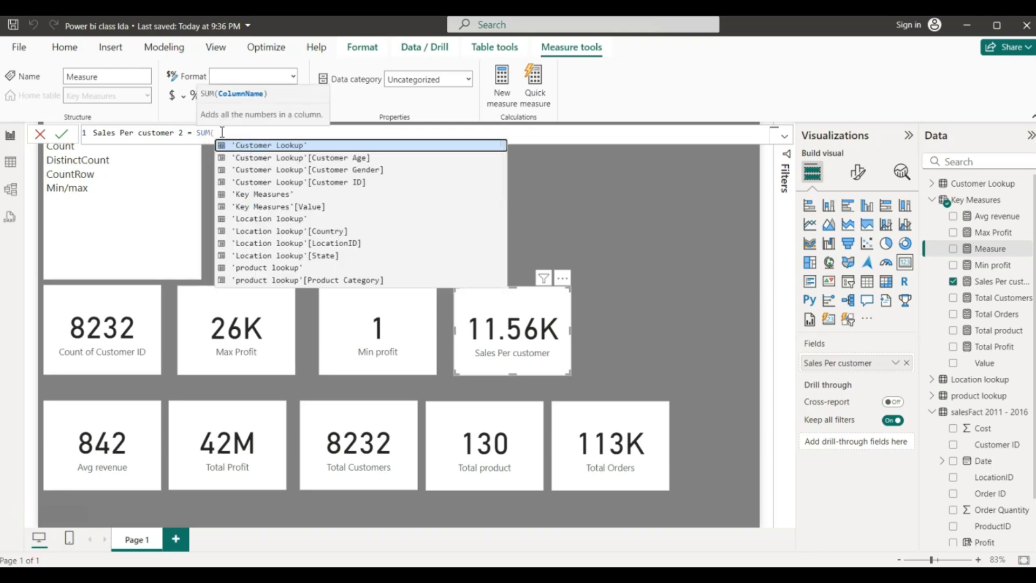
{"action": "type", "text": "re"}
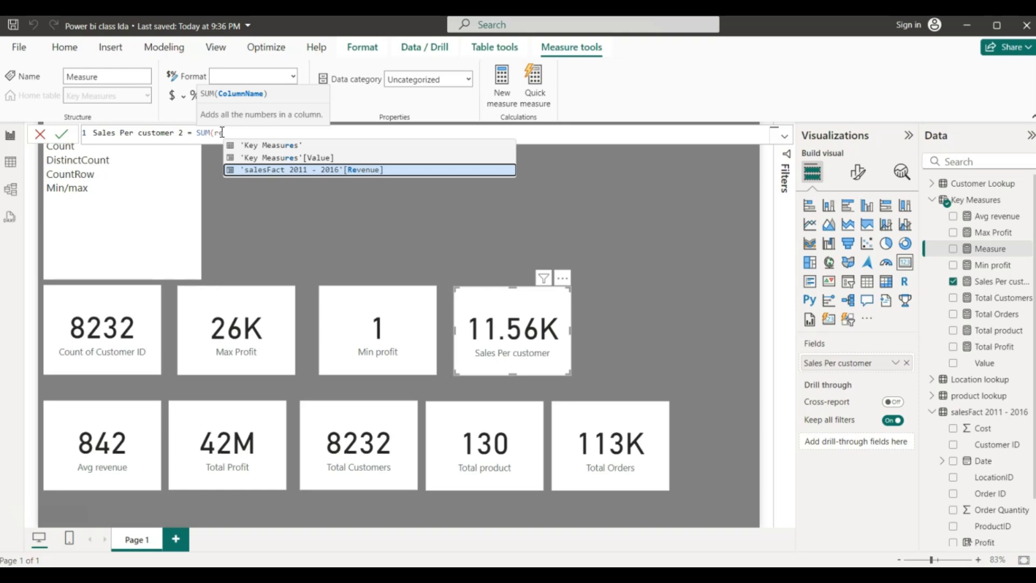
{"action": "left_click", "coordinate": [277, 169]}
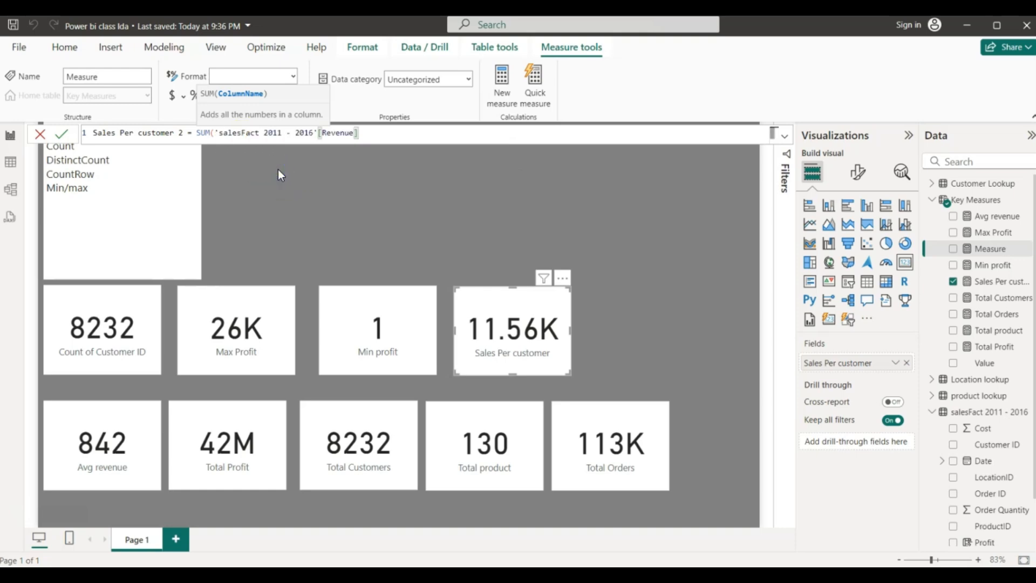
{"action": "type", "text": ")/"}
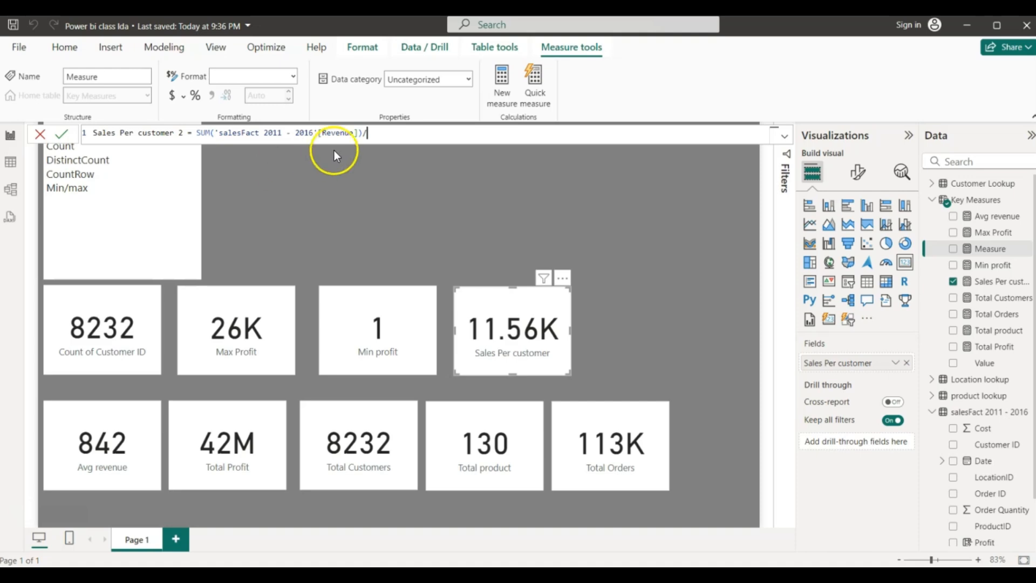
{"action": "left_click", "coordinate": [372, 130]}
{"action": "type", "text": "total"}
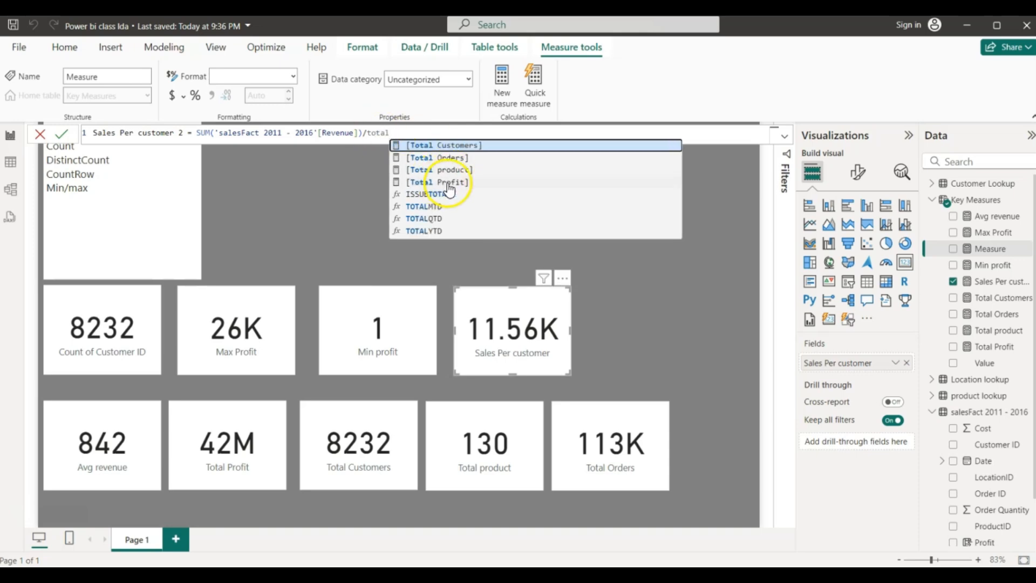
{"action": "left_click", "coordinate": [435, 144]}
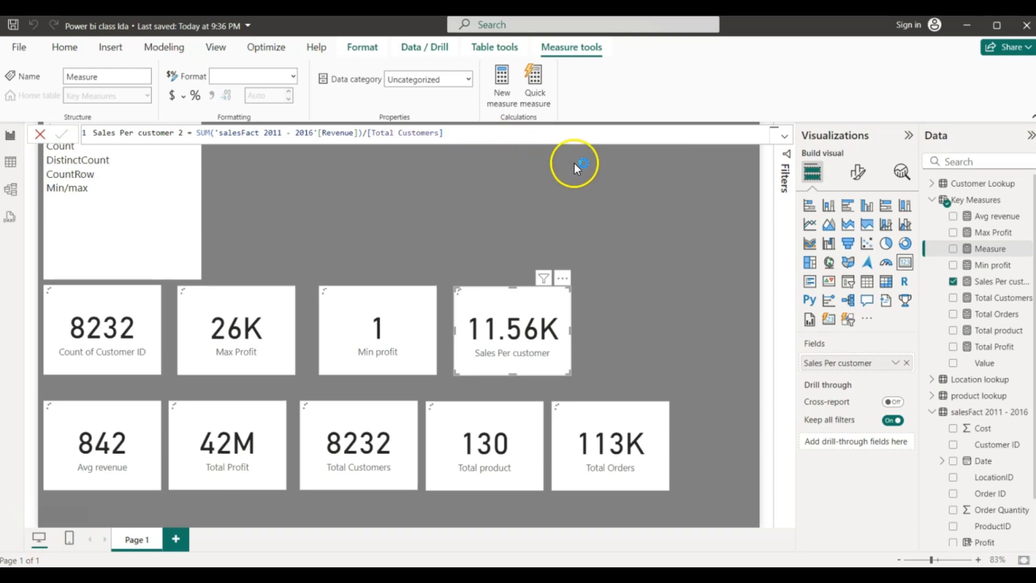
{"action": "left_click", "coordinate": [494, 226]}
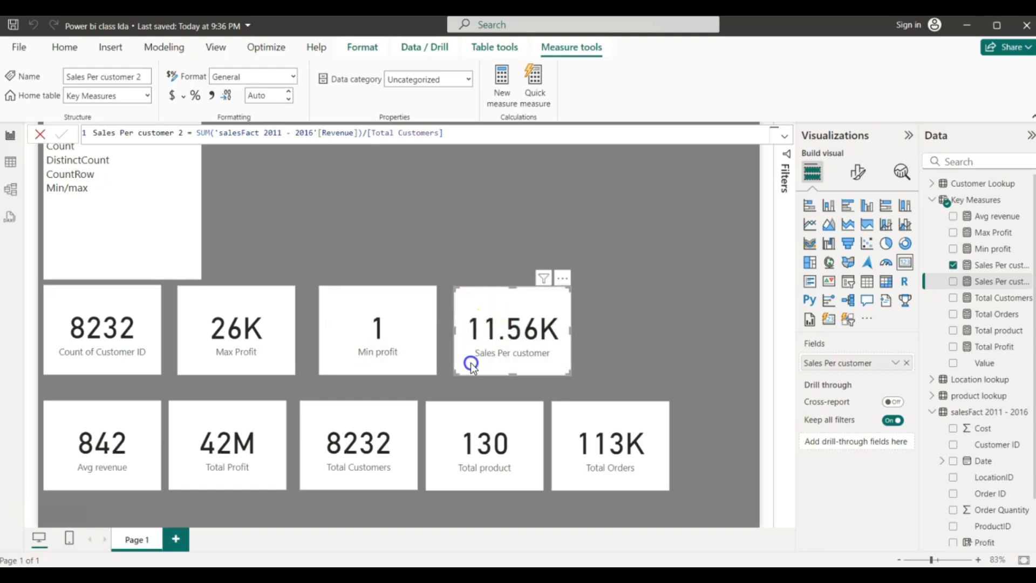
- Duplicate the Sales Per customer card to the right and switch it to Sales Per customer 2 (11.56K)
{"action": "key", "text": "ctrl+c"}
{"action": "key", "text": "ctrl+v"}
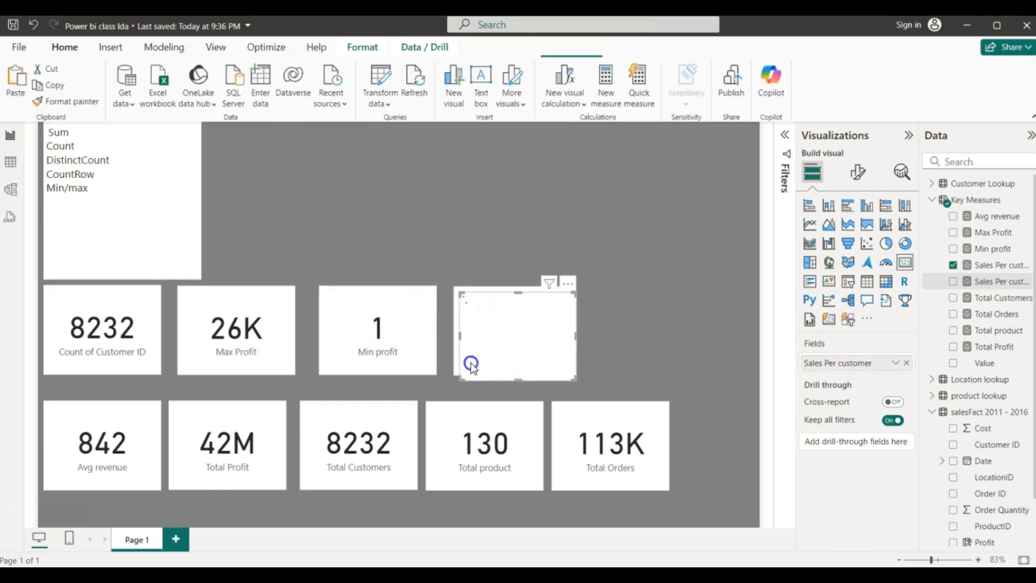
{"action": "left_click_drag", "start_coordinate": [470, 363], "coordinate": [603, 363]}
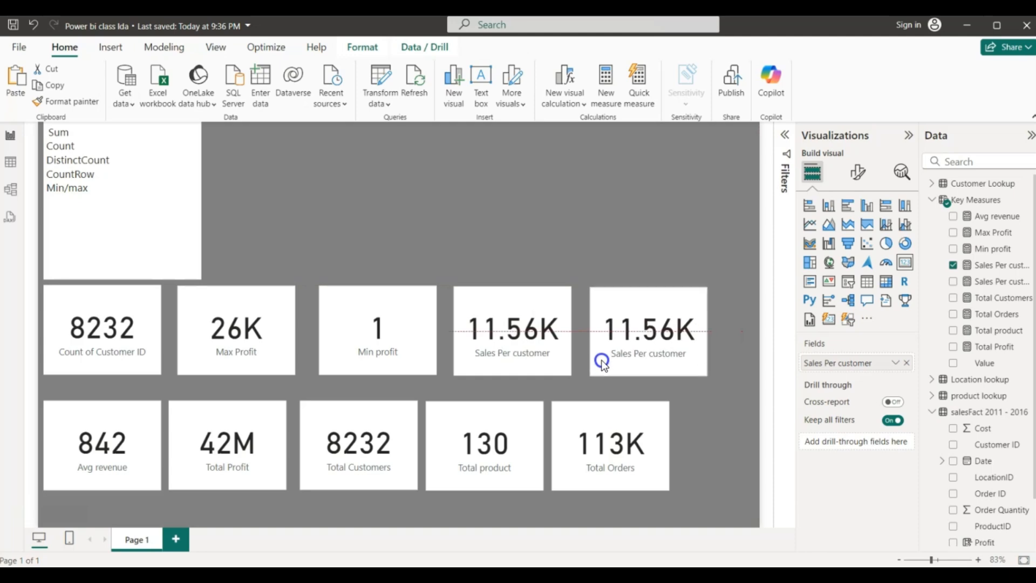
{"action": "left_click", "coordinate": [952, 265]}
{"action": "left_click", "coordinate": [953, 281]}
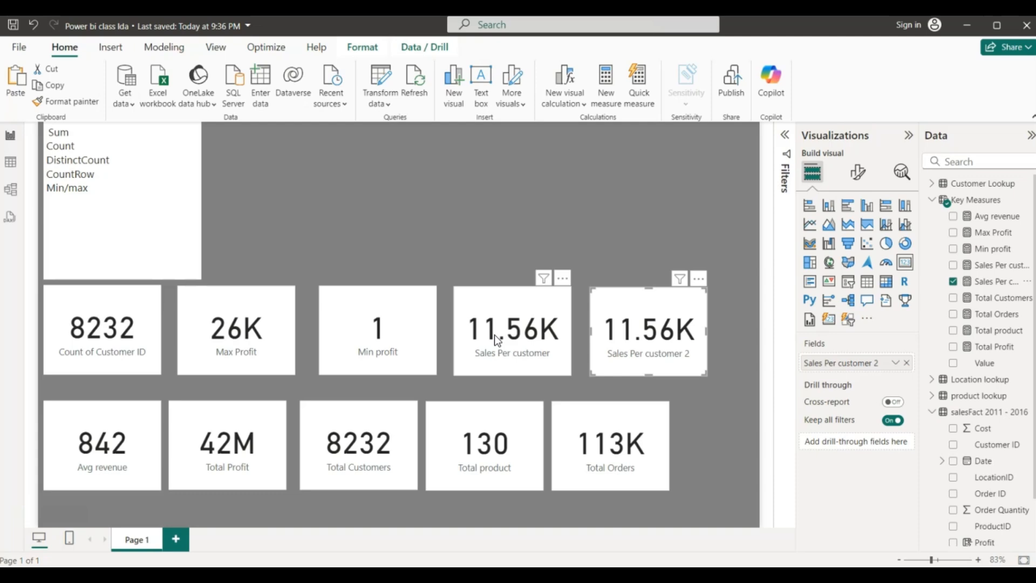
{"action": "left_click", "coordinate": [450, 230]}
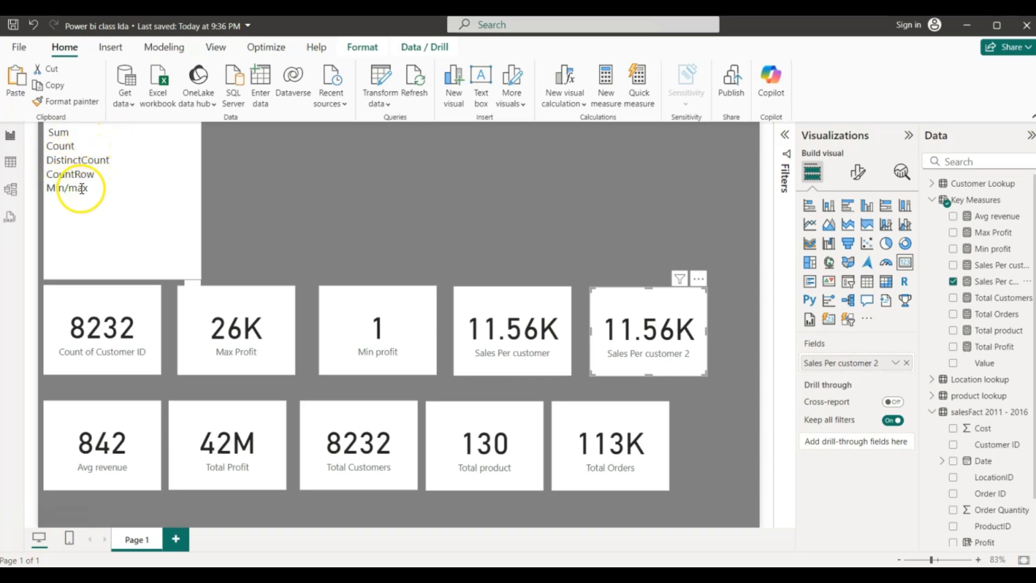
- Type Average as a new last line under Min/max in the notes text box
{"action": "left_click", "coordinate": [99, 188]}
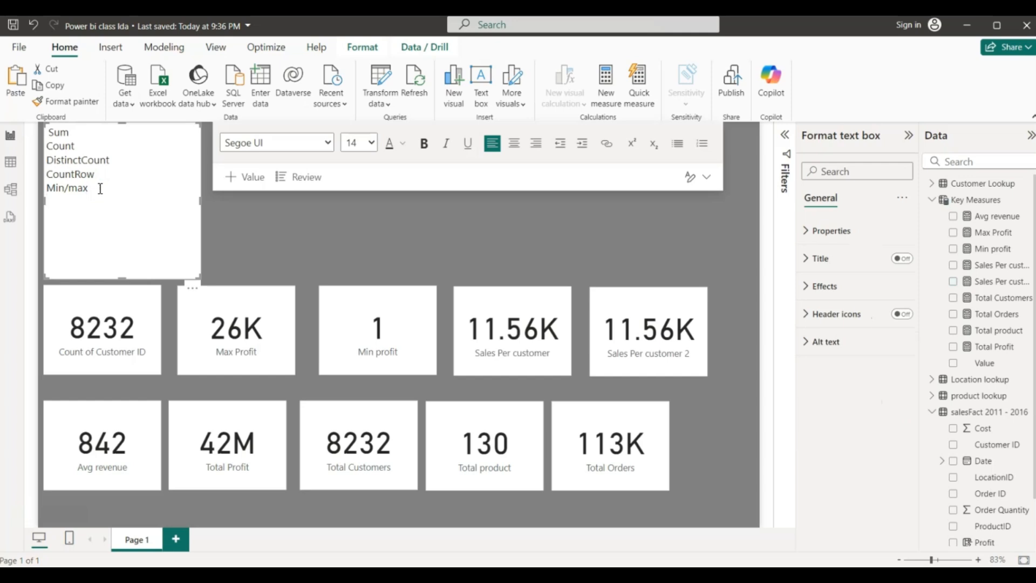
{"action": "type", "text": "SA"}
{"action": "type", "text": "vwe"}
{"action": "type", "text": "age"}
{"action": "left_click", "coordinate": [220, 231]}
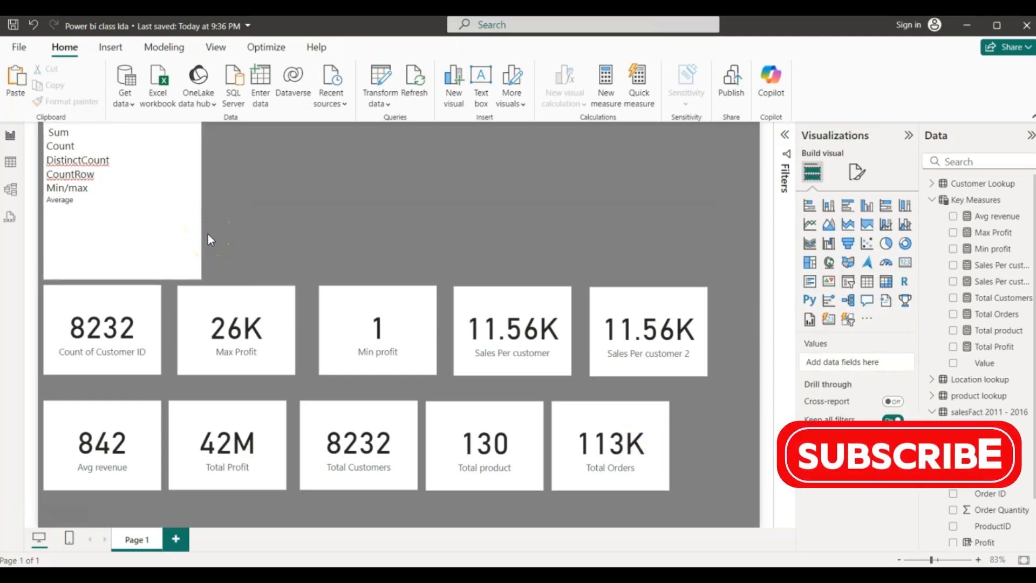